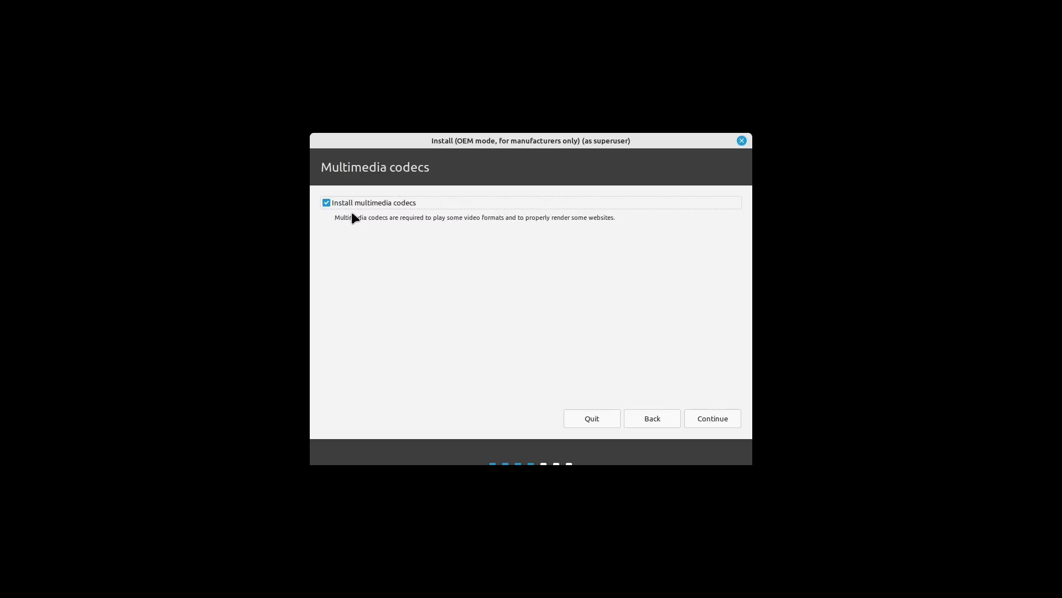
Step: Skip past the codecs page, keep 'Erase disk and install Linux Mint', and open Advanced features
left_click(714, 419)
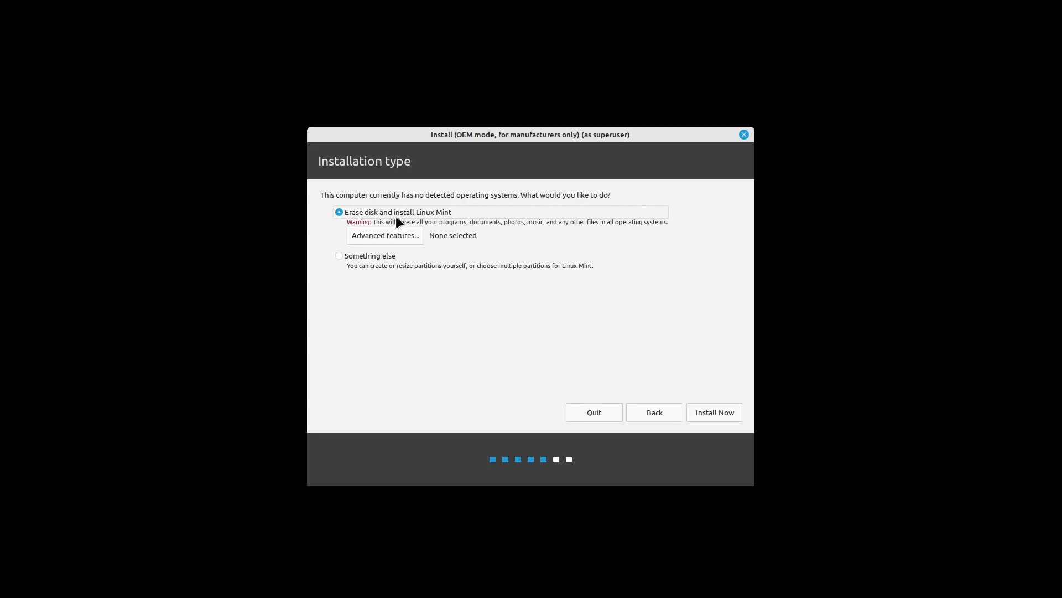
left_click(378, 238)
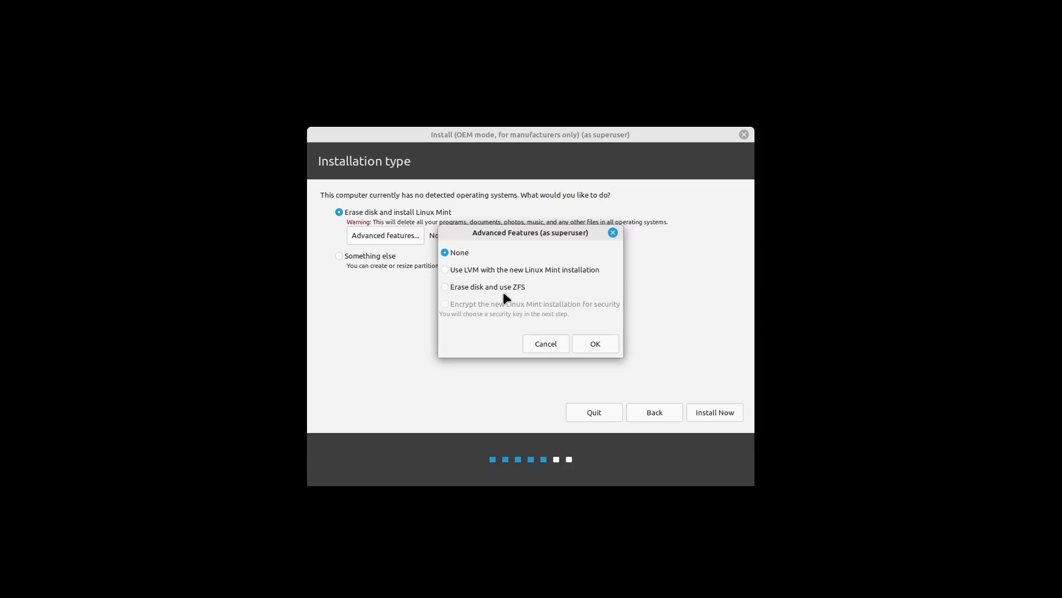
Step: Choose 'Use LVM with the new Linux Mint installation' with encryption ticked, and confirm
left_click(466, 270)
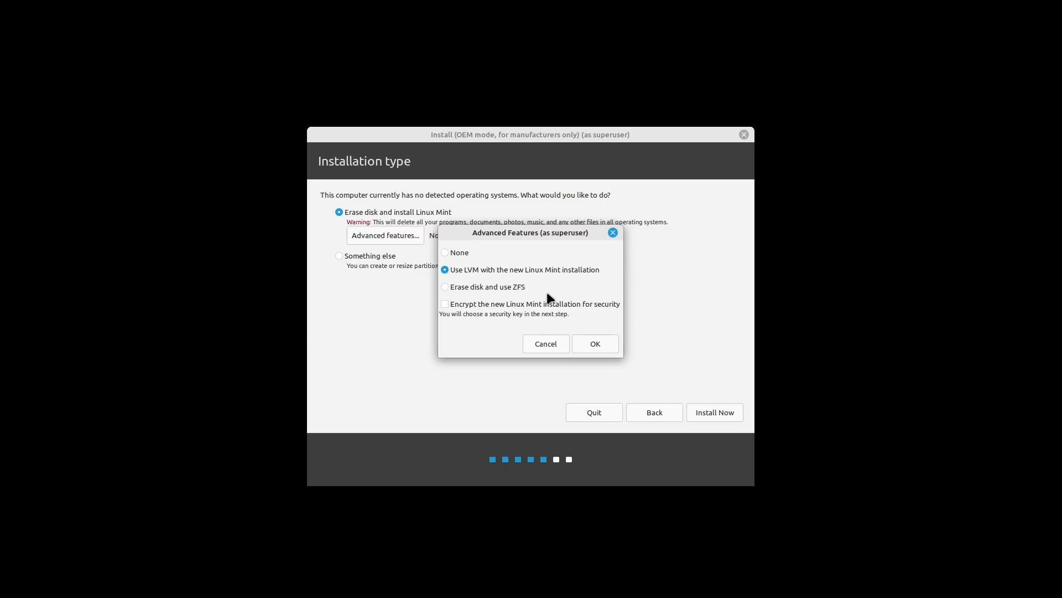
left_click(445, 304)
left_click(603, 343)
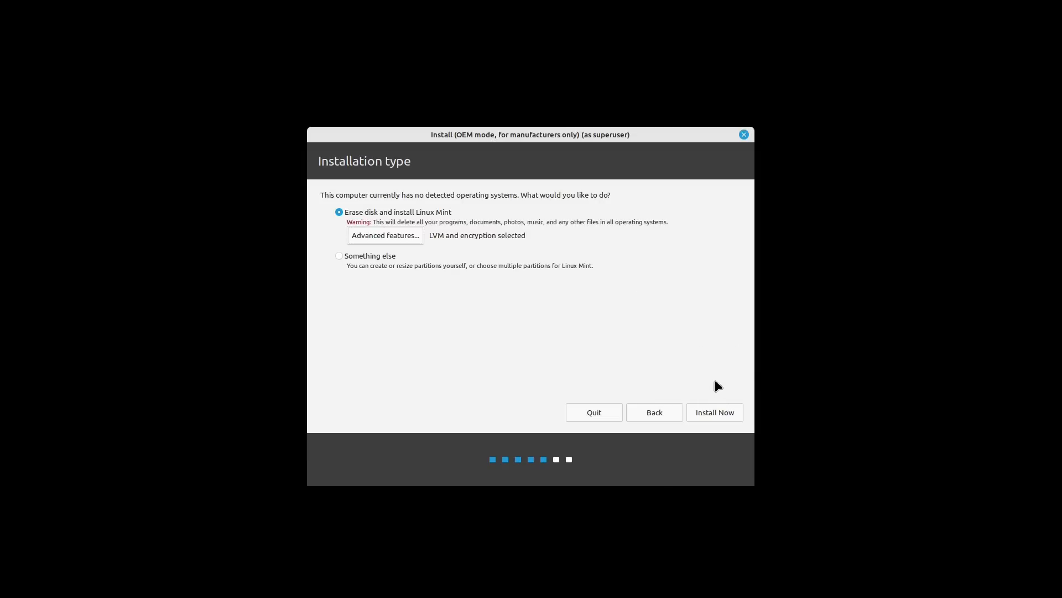
Step: Enter the disk-encryption security key in both fields and start the installation with Install Now
left_click(717, 410)
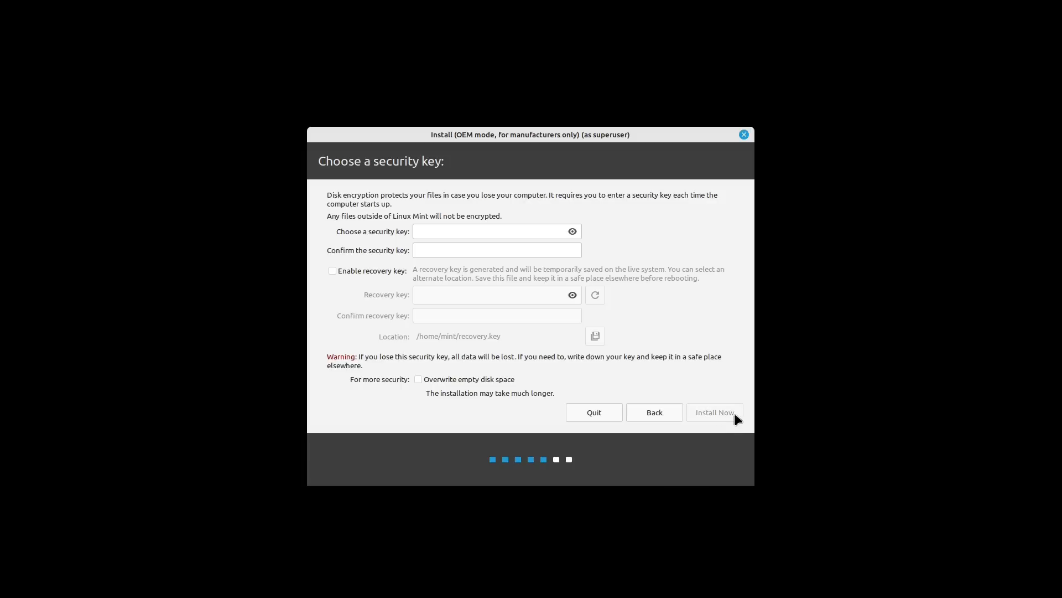
left_click(532, 231)
type("***********")
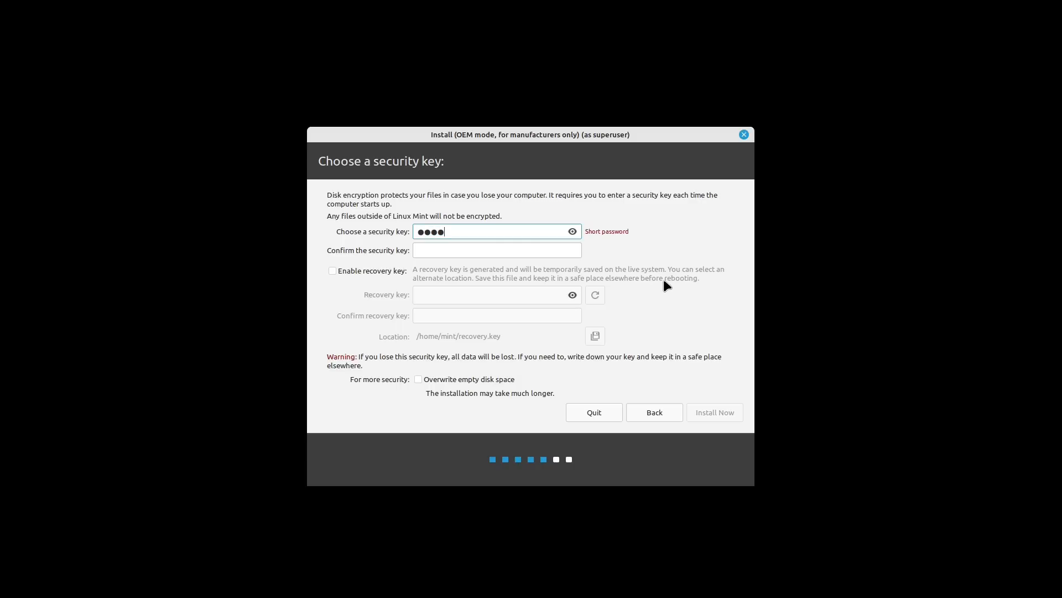
left_click(470, 251)
type("***********")
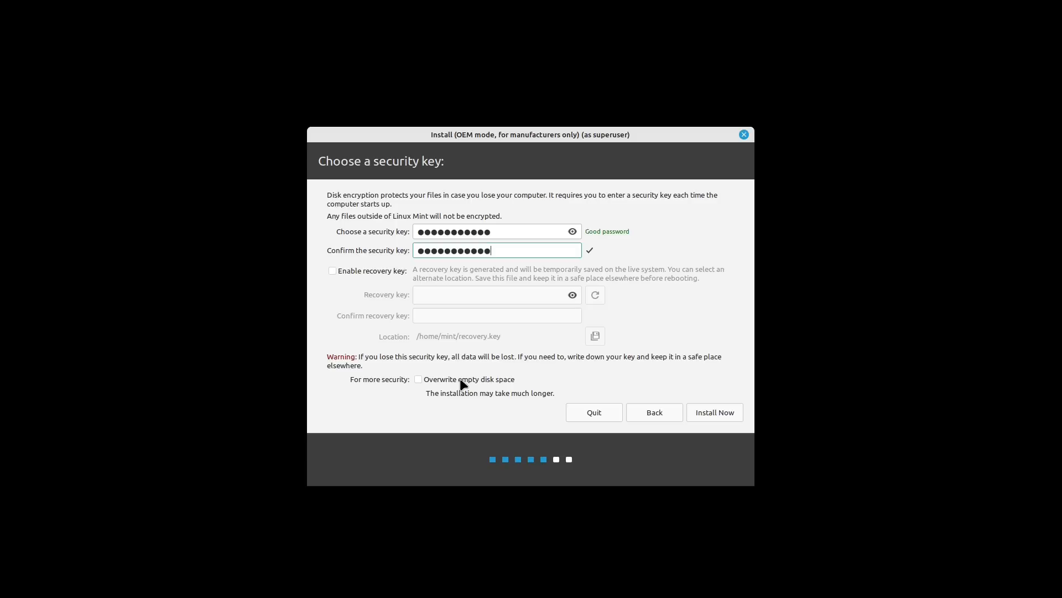
left_click(712, 410)
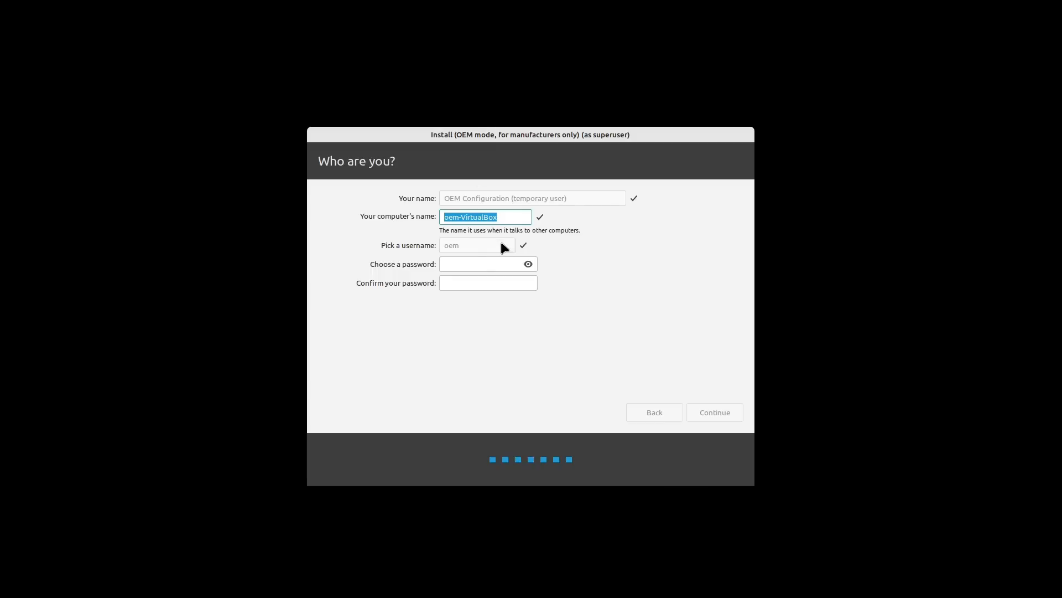
Step: Type the OEM account password in both password fields and continue the installation
left_click(484, 265)
type("oem")
key("Tab")
type("oem")
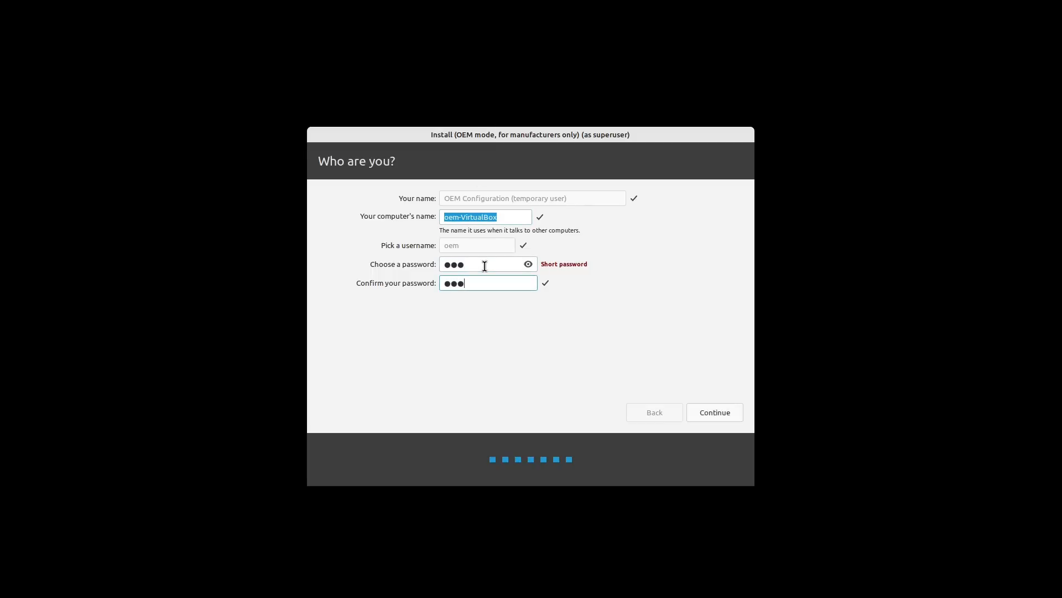
left_click(713, 416)
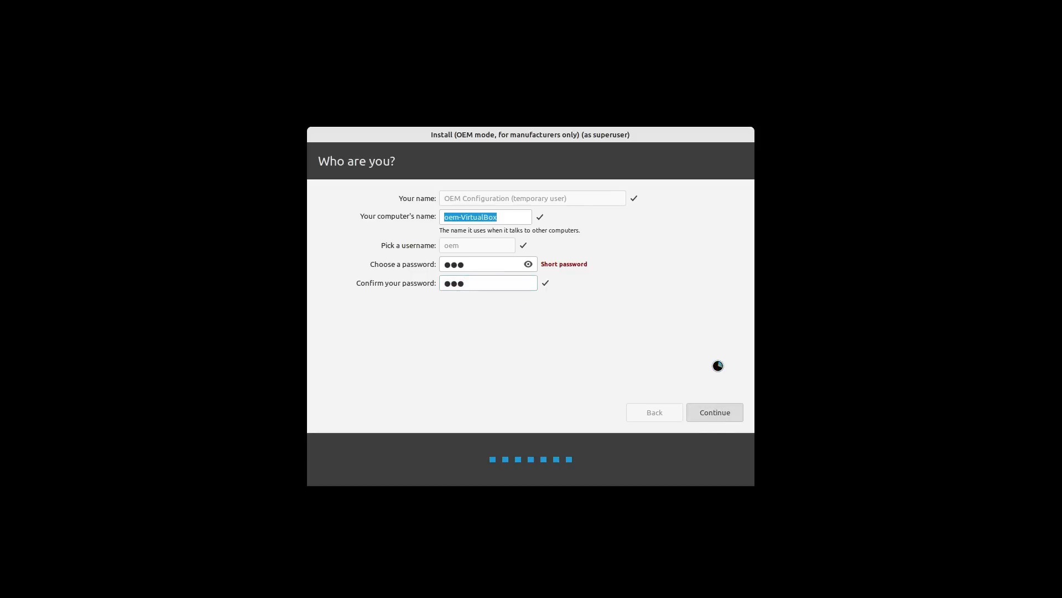
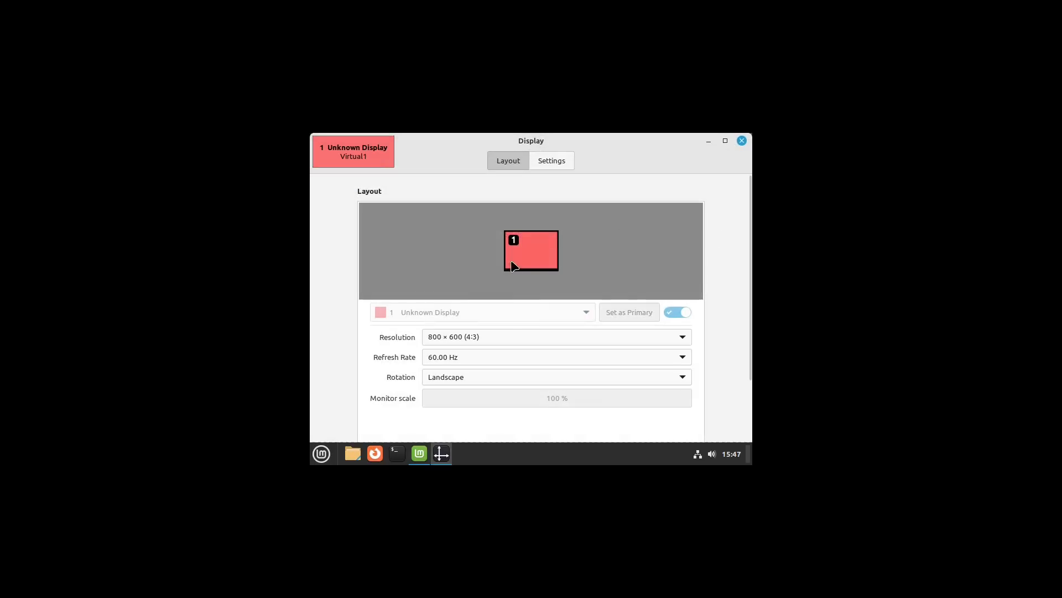
Step: Set the screen resolution to 1920 × 1080
left_click(517, 334)
scroll(500, 174, "up", 3)
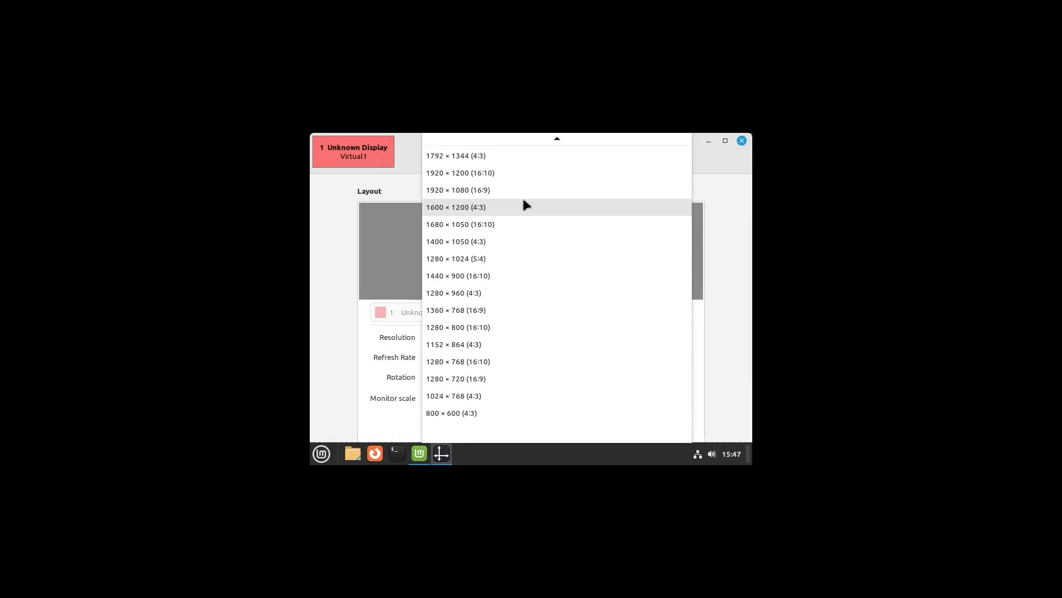
left_click(516, 189)
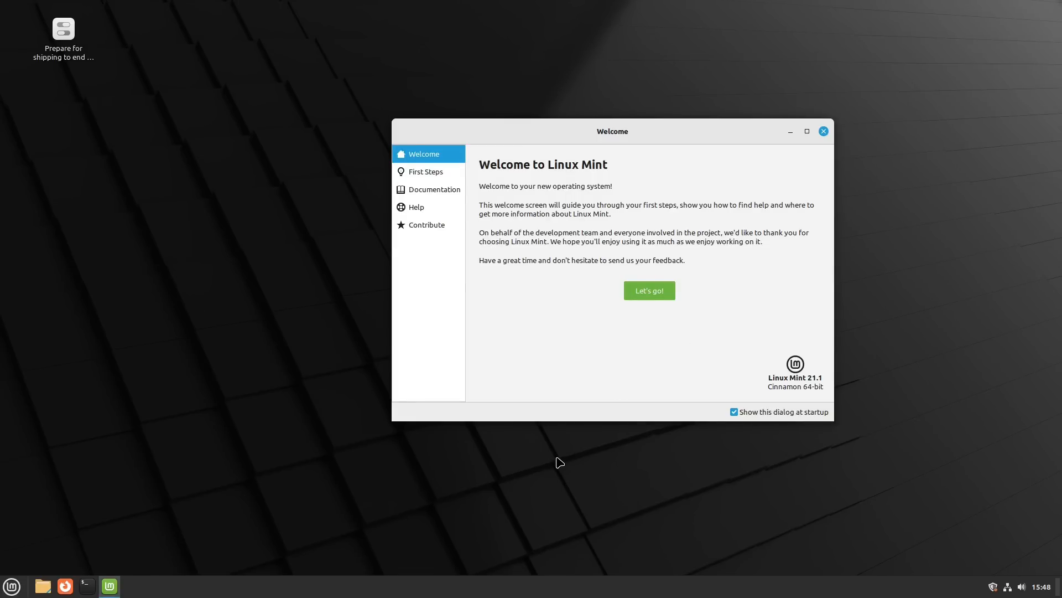
Step: Browse the Welcome window's First Steps page, close it, and launch Prepare for shipping
left_click(436, 174)
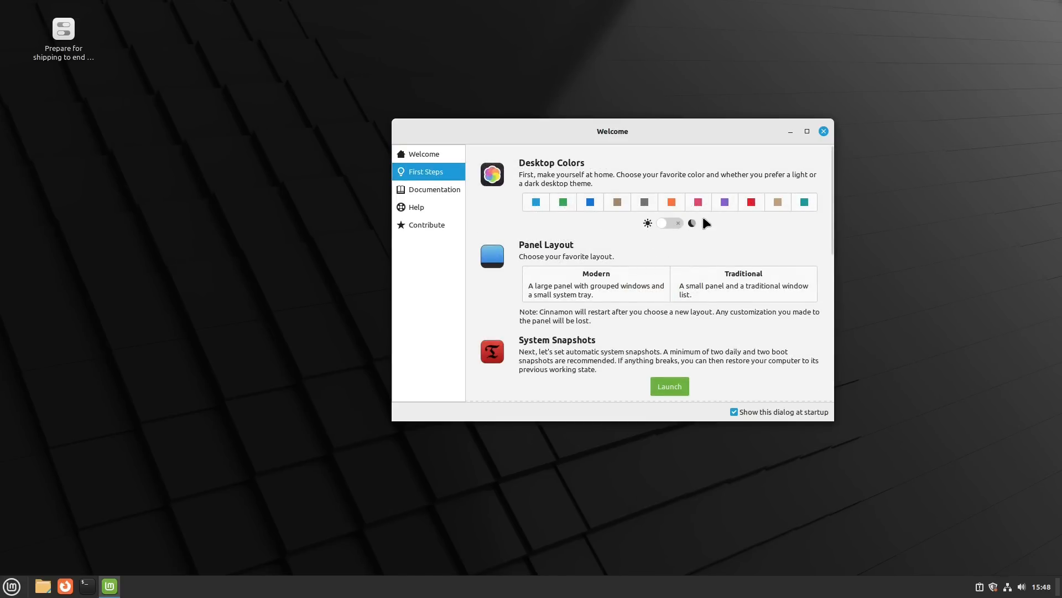
scroll(705, 223, "down", 5)
scroll(720, 263, "up", 5)
left_click(823, 132)
double_click(70, 44)
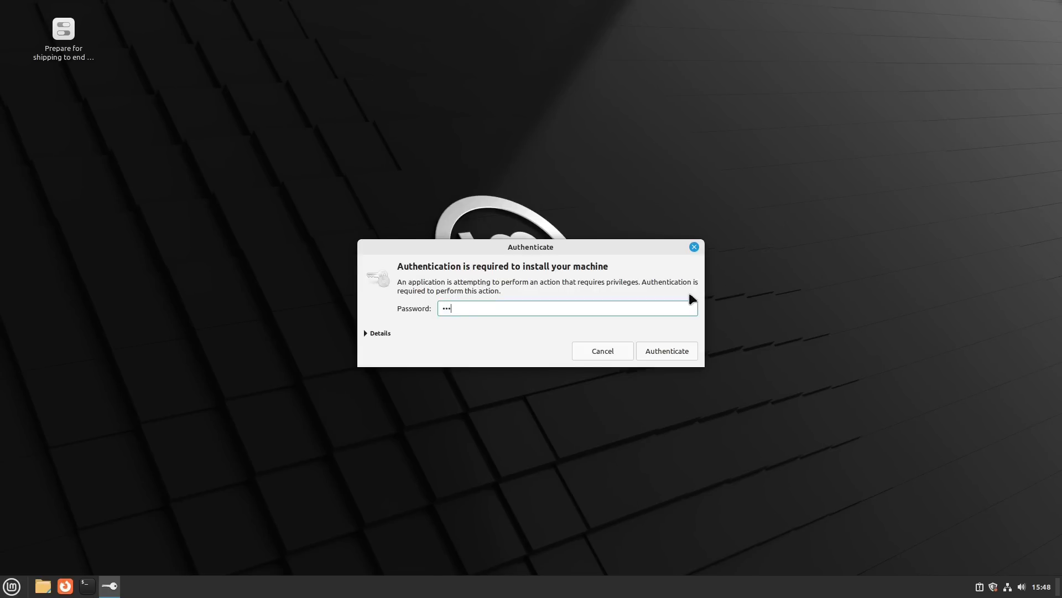
Step: Authenticate the shipping preparation, acknowledge the oem-config notice, and restart the computer
left_click(676, 353)
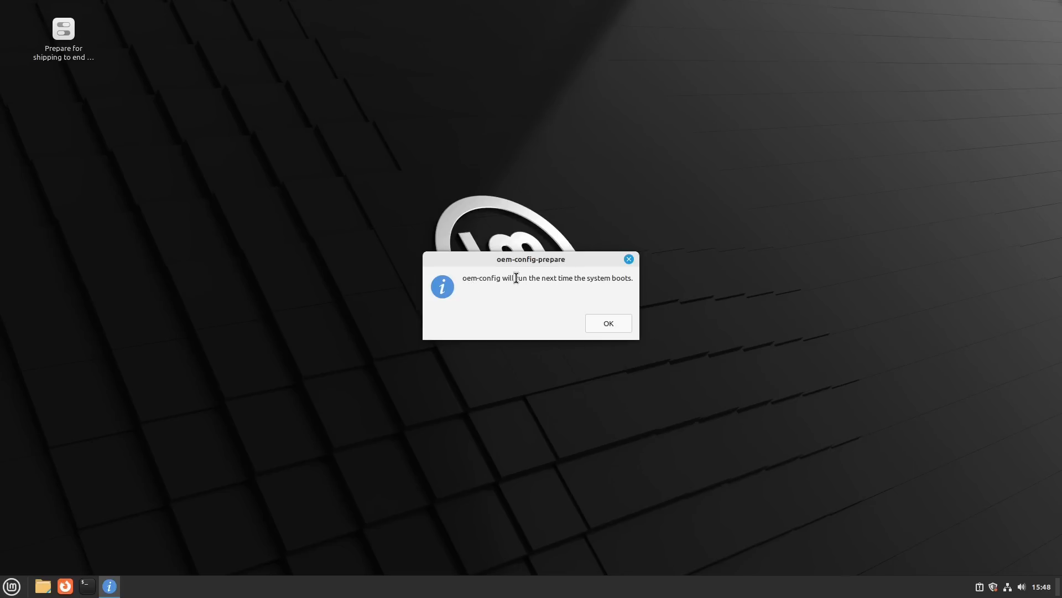
left_click(610, 323)
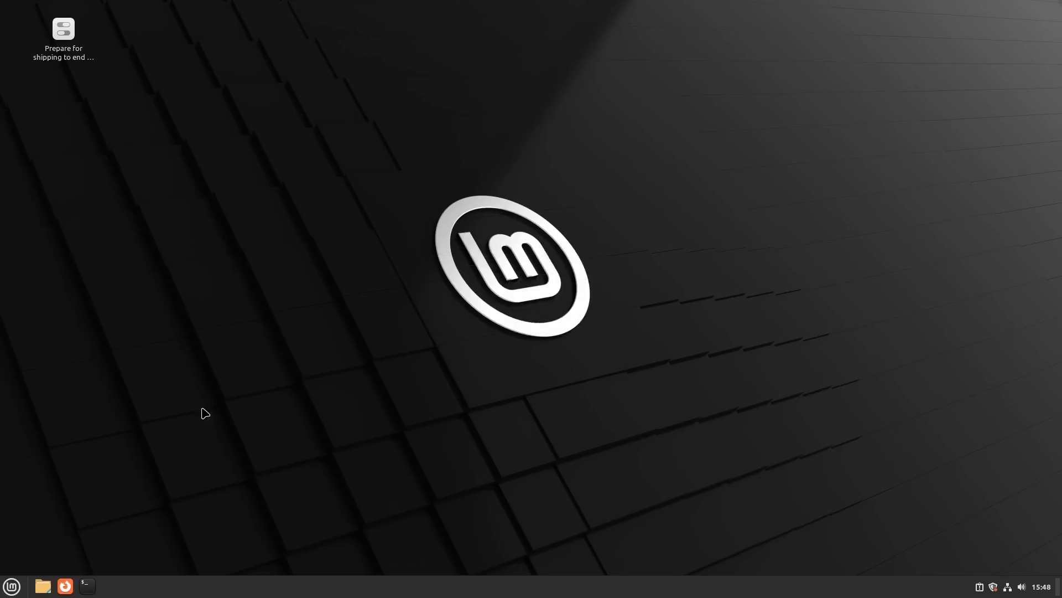
left_click(12, 586)
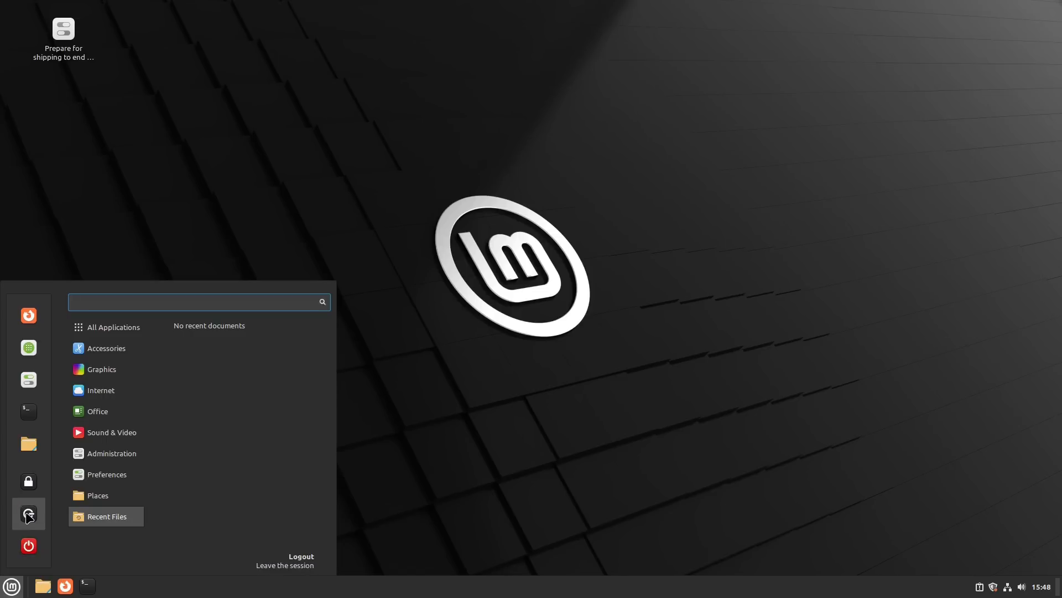
left_click(29, 546)
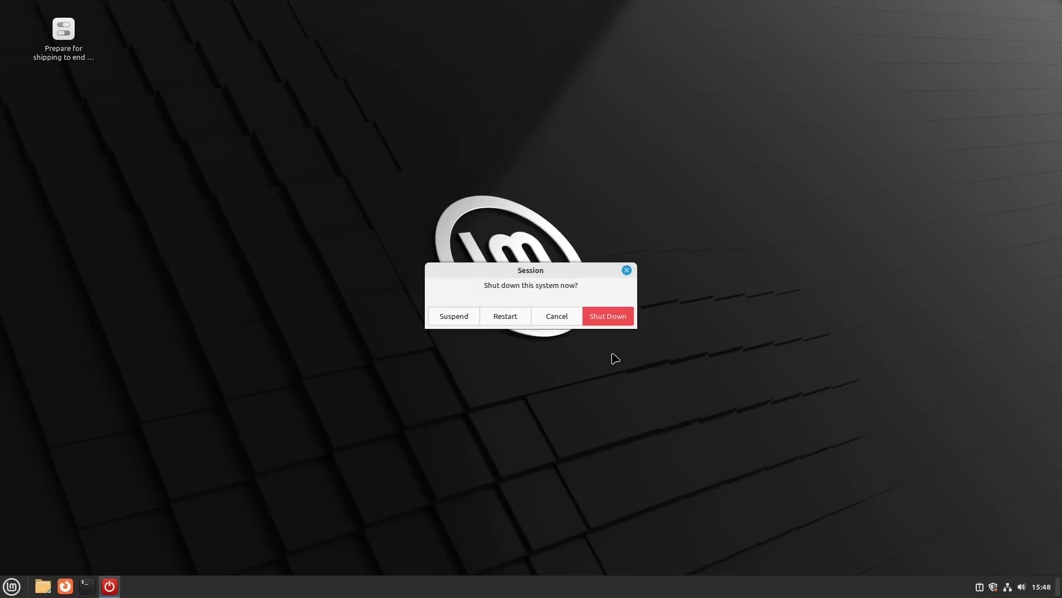
left_click(501, 319)
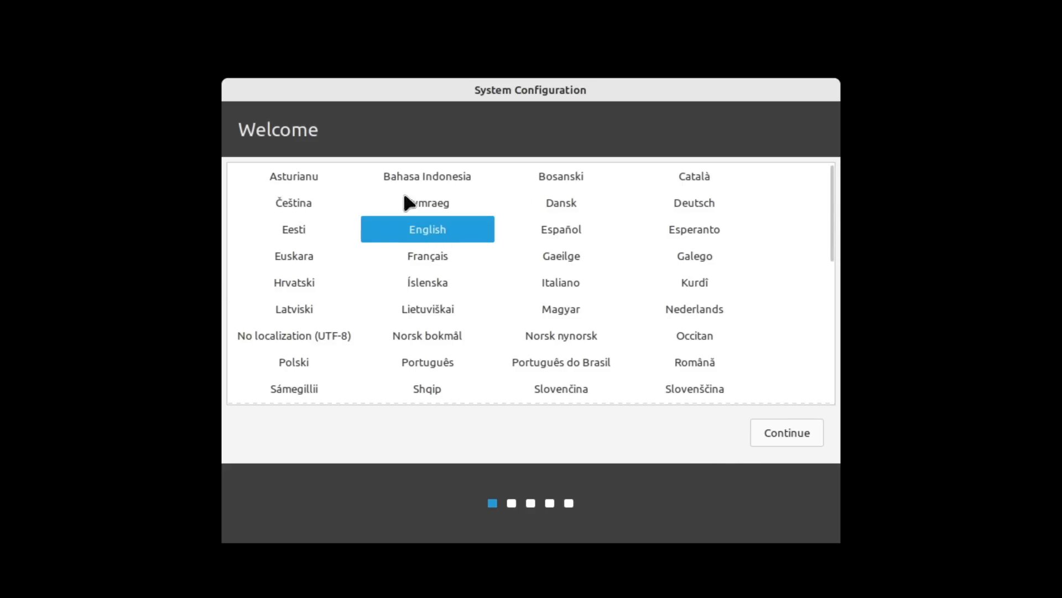
Step: Accept English language, the default keyboard layout, and the New York location
left_click(797, 432)
left_click(788, 432)
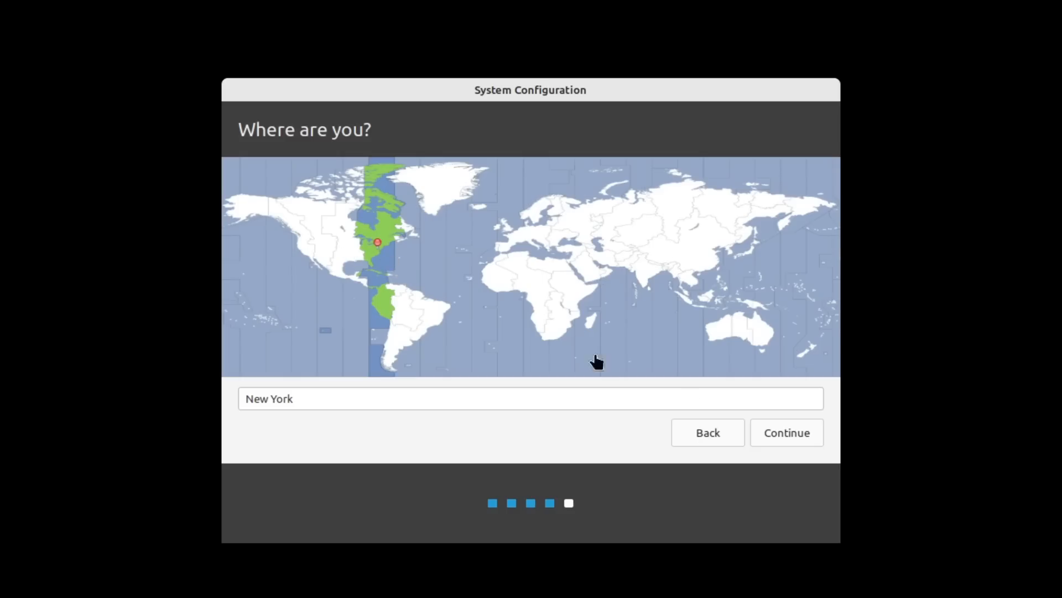
left_click(792, 435)
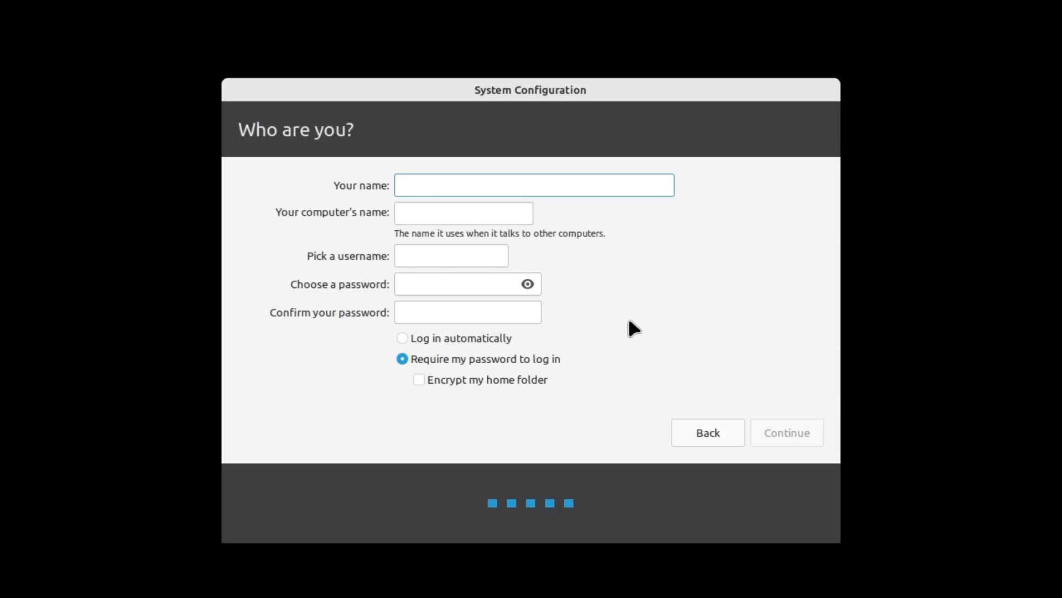
Step: Create the 'mint' user account, enter its password twice, and apply the setup
type("mint")
key("Tab")
key("Tab")
key("Tab")
type("123")
key("Tab")
type("123")
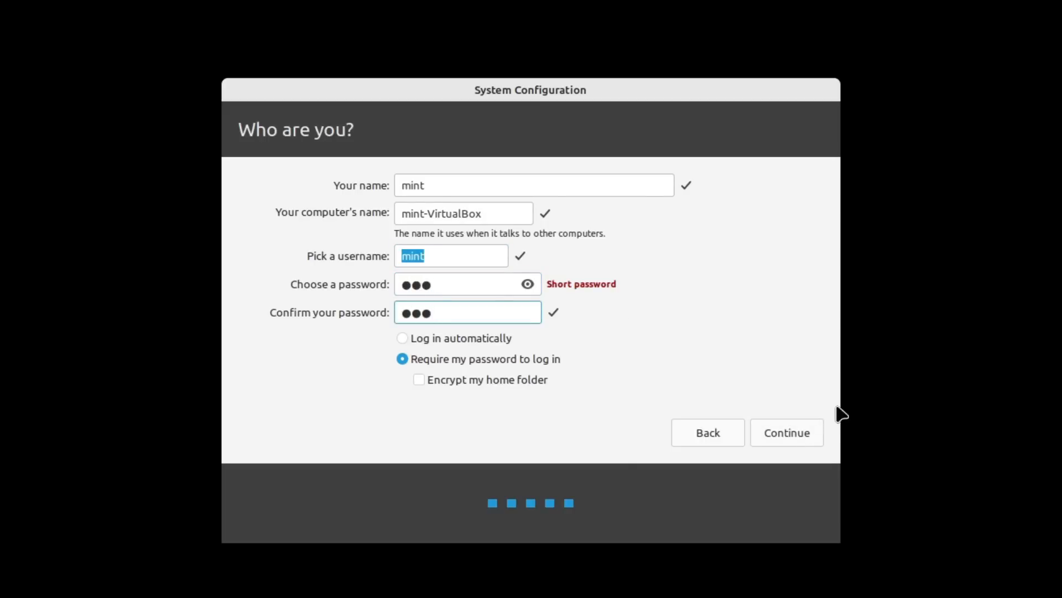
left_click(809, 437)
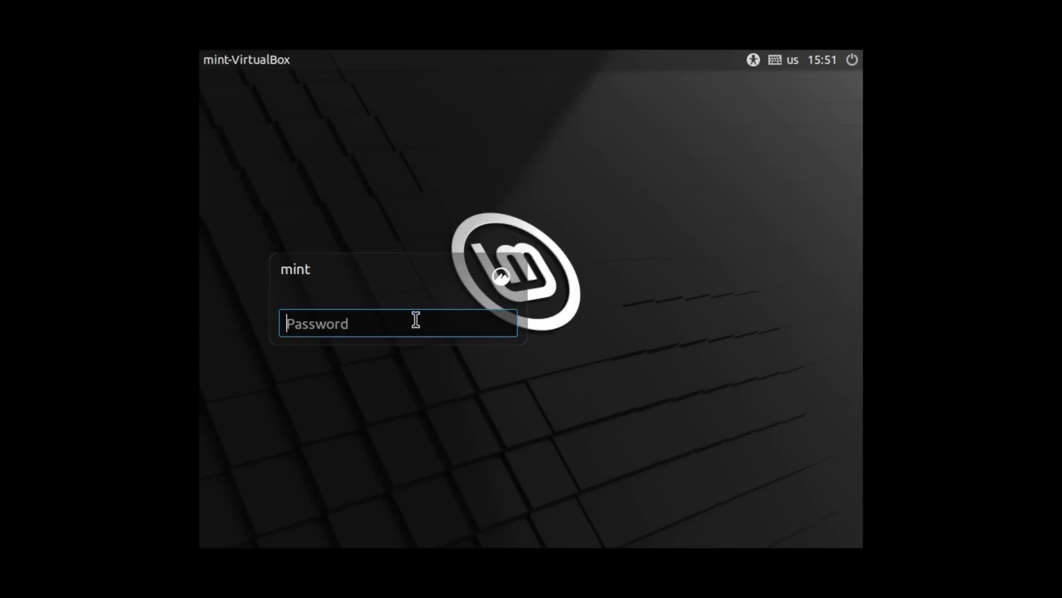
Step: Log in as the new user and open the Welcome window's First Steps page
type("mint")
key("Return")
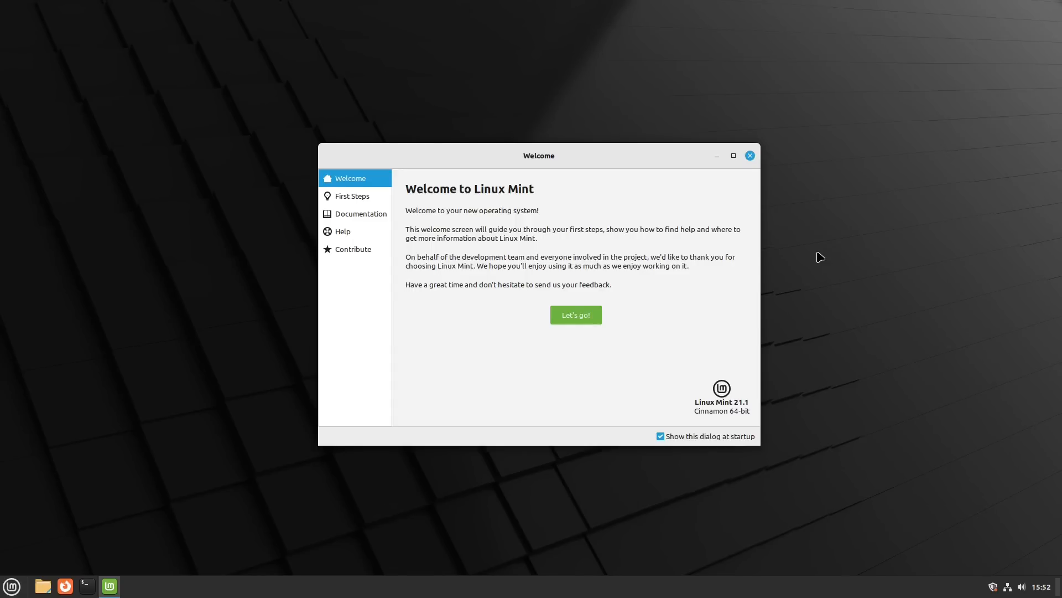
left_click(334, 195)
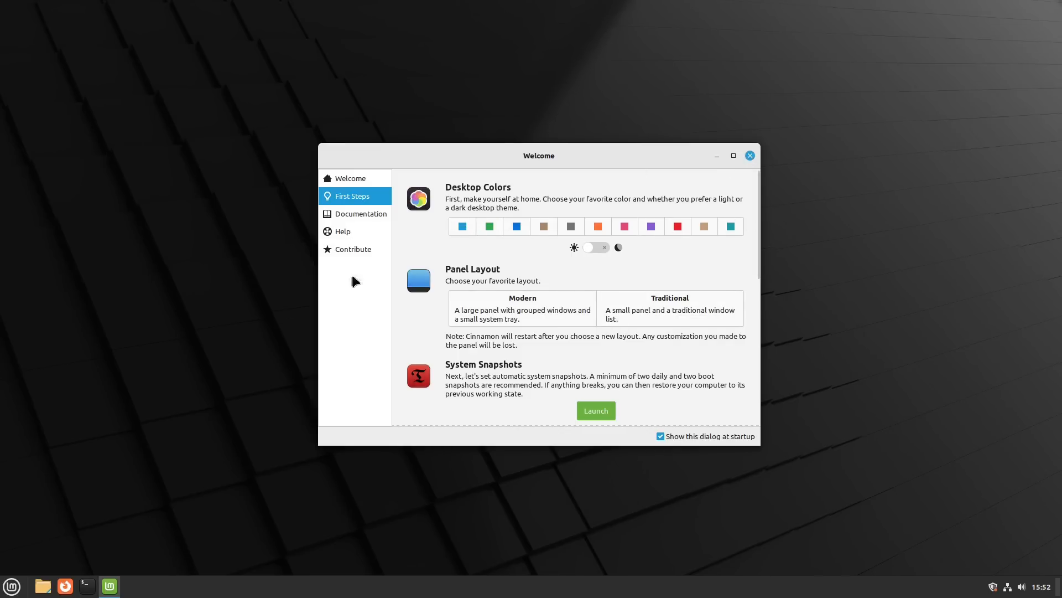
left_click(11, 586)
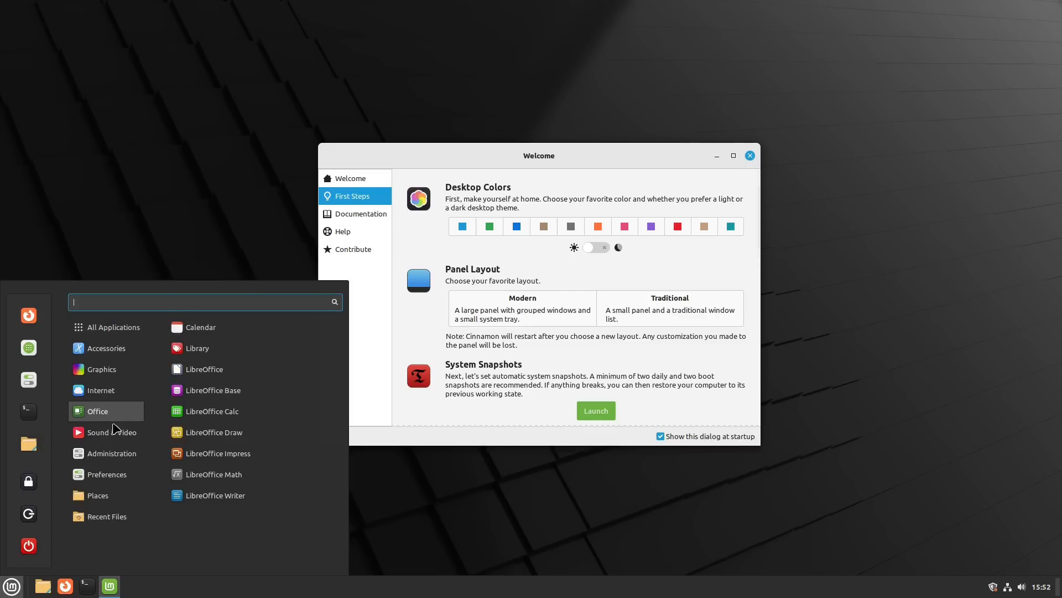
left_click(490, 229)
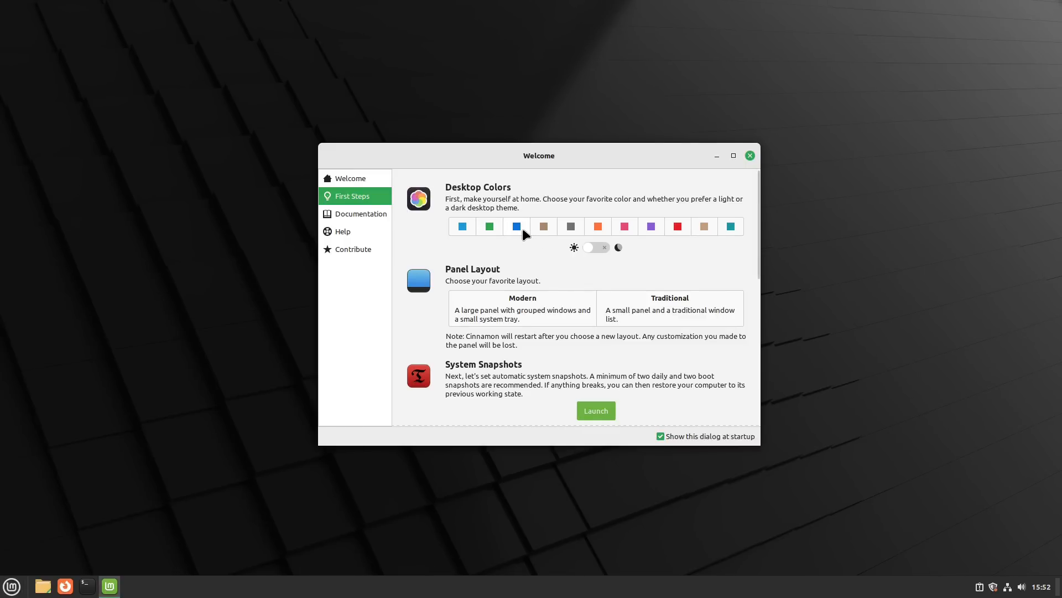
Step: Choose the purple accent colour, keep the light theme, and apply the Traditional panel layout
left_click(551, 227)
left_click(625, 226)
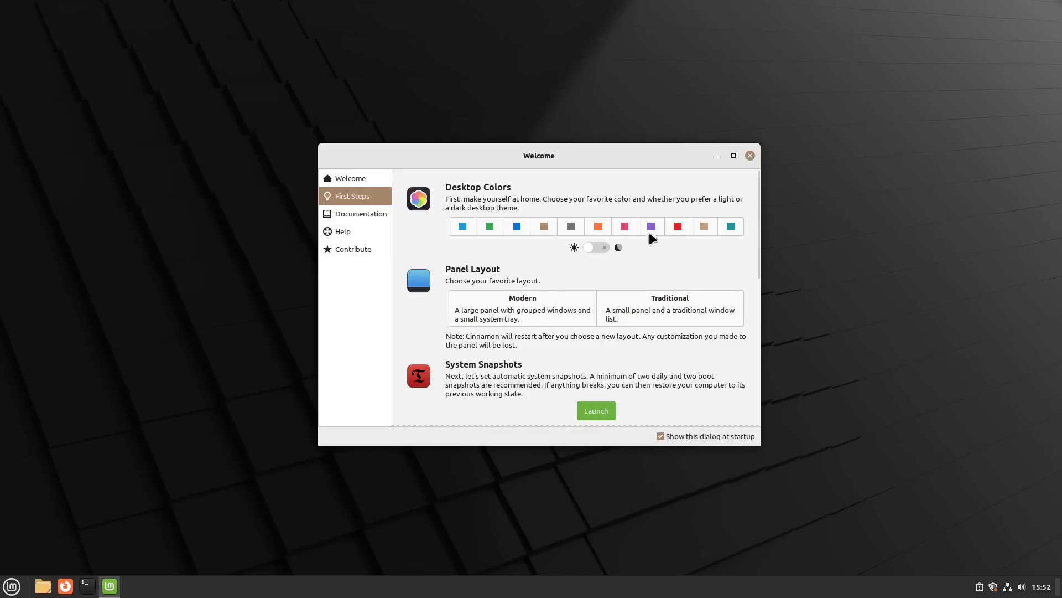
left_click(594, 247)
left_click(598, 248)
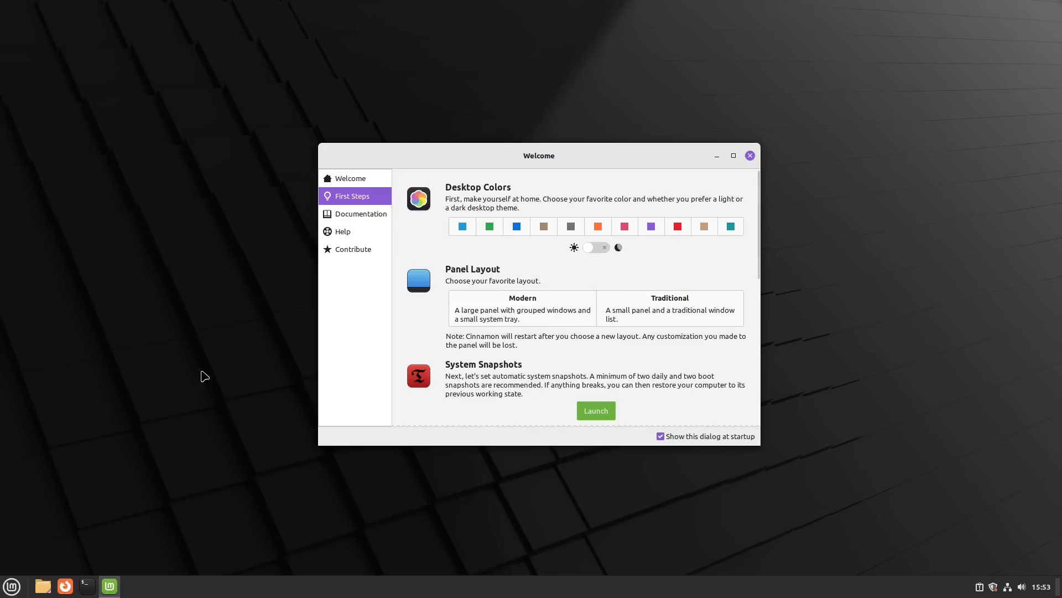
left_click(683, 308)
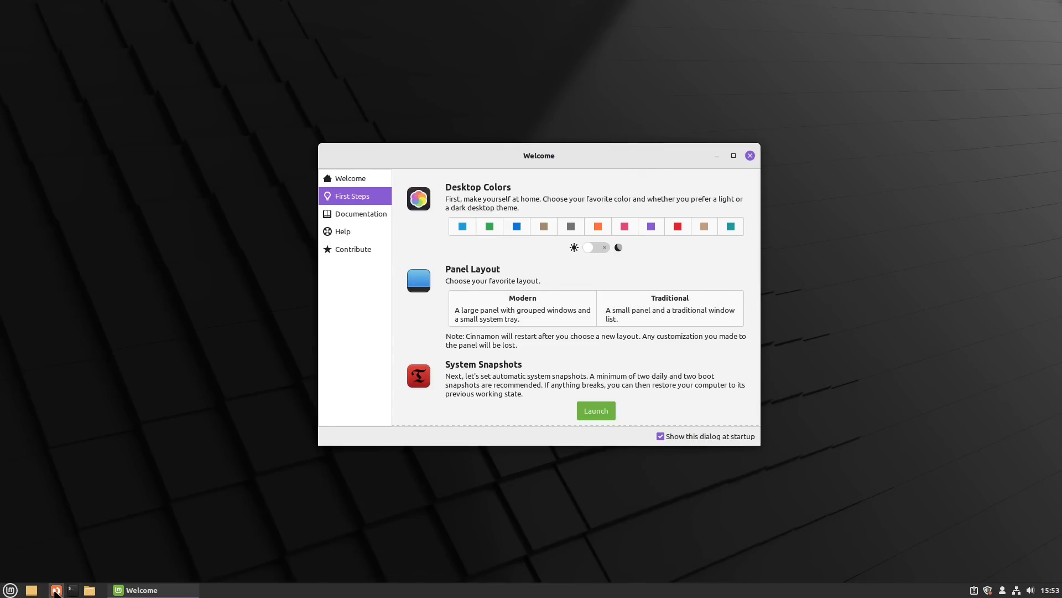
left_click(72, 590)
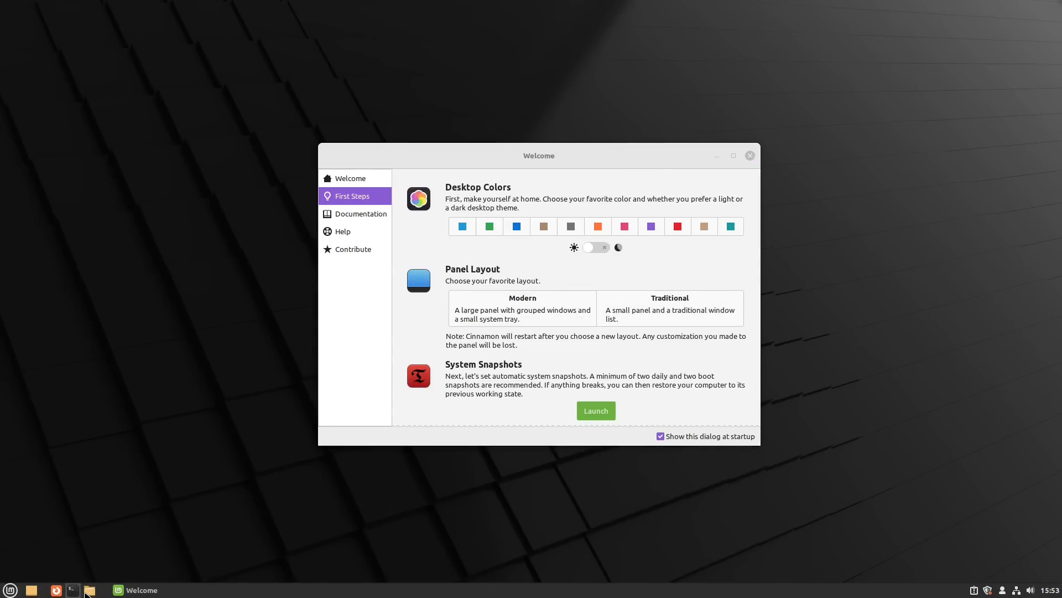
left_click(73, 590)
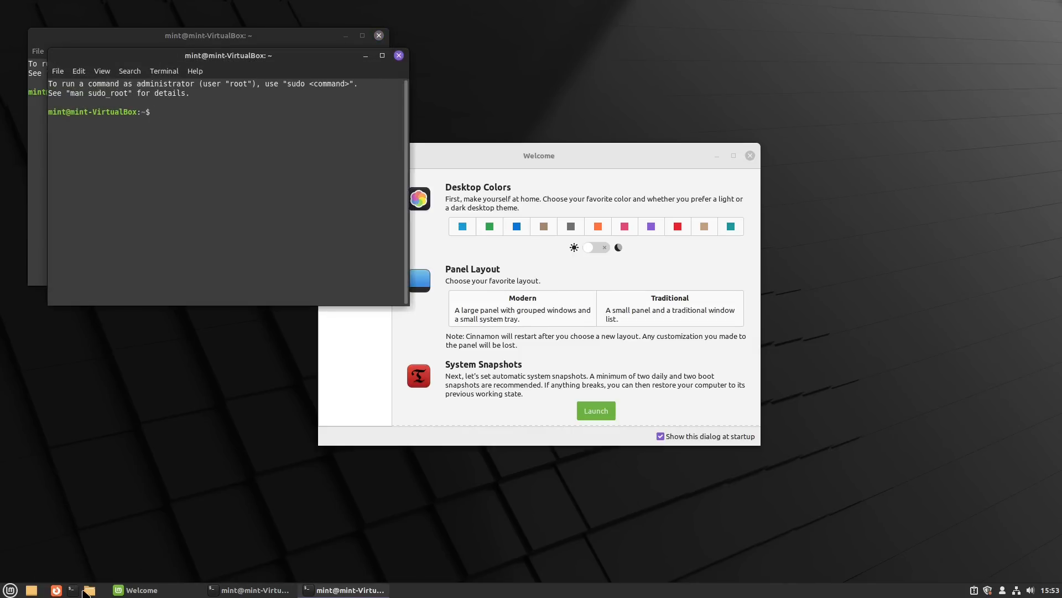
left_click(398, 55)
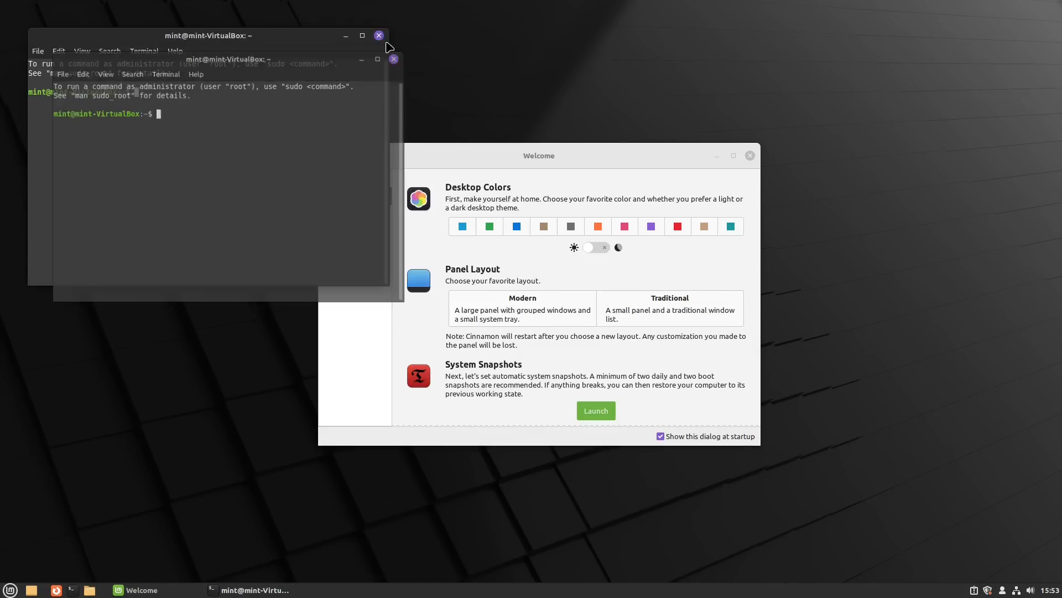
left_click(379, 36)
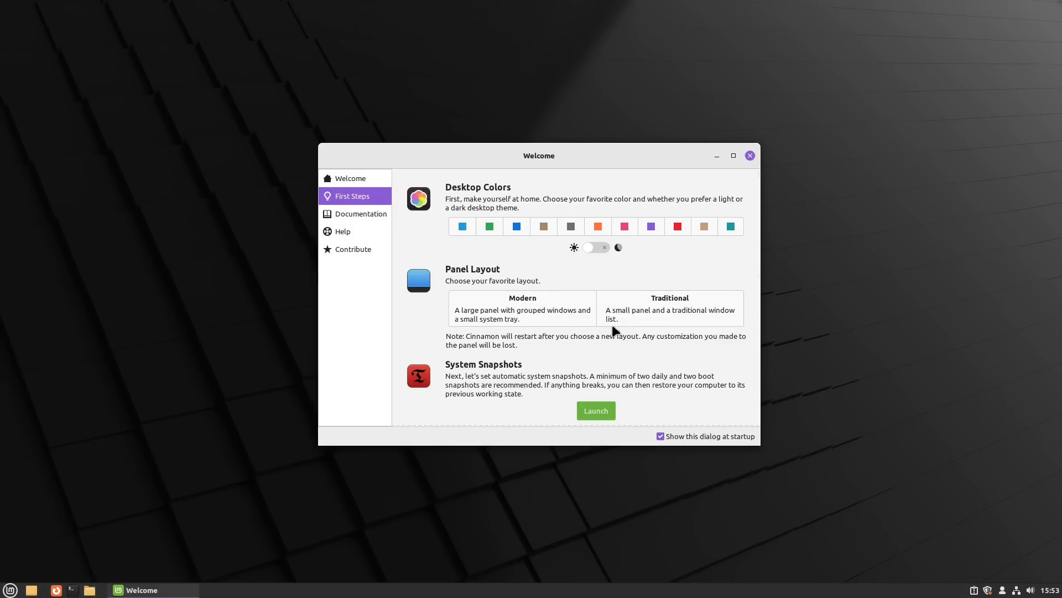
left_click(492, 314)
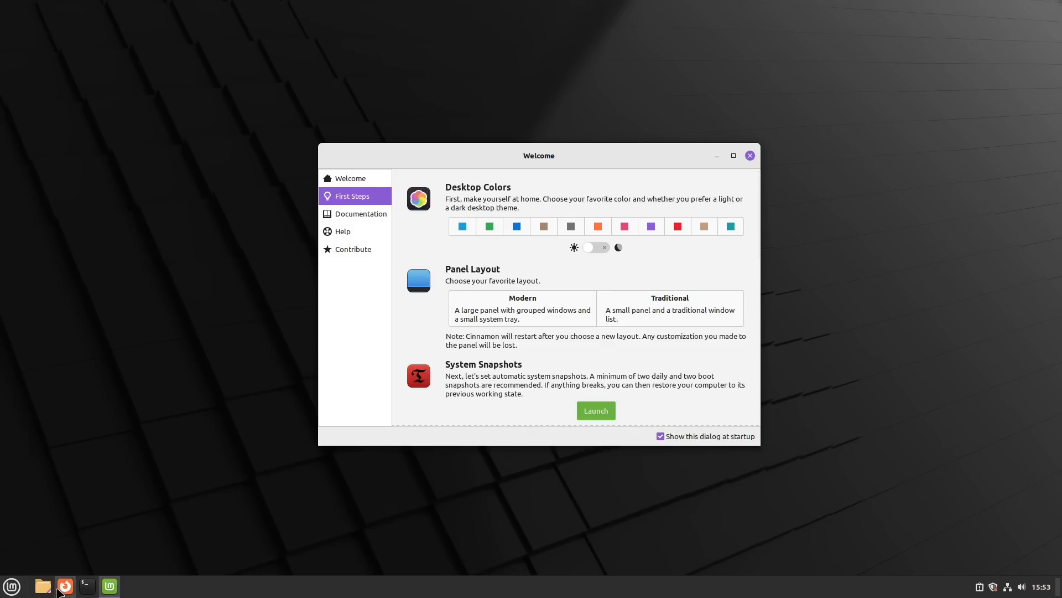
left_click(85, 586)
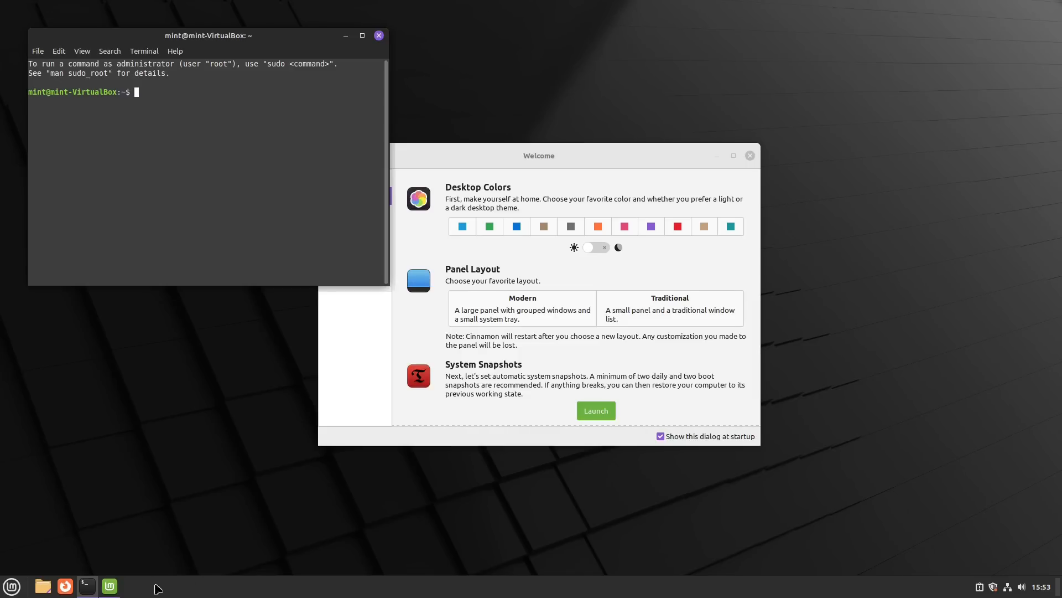
left_click(379, 36)
left_click(652, 301)
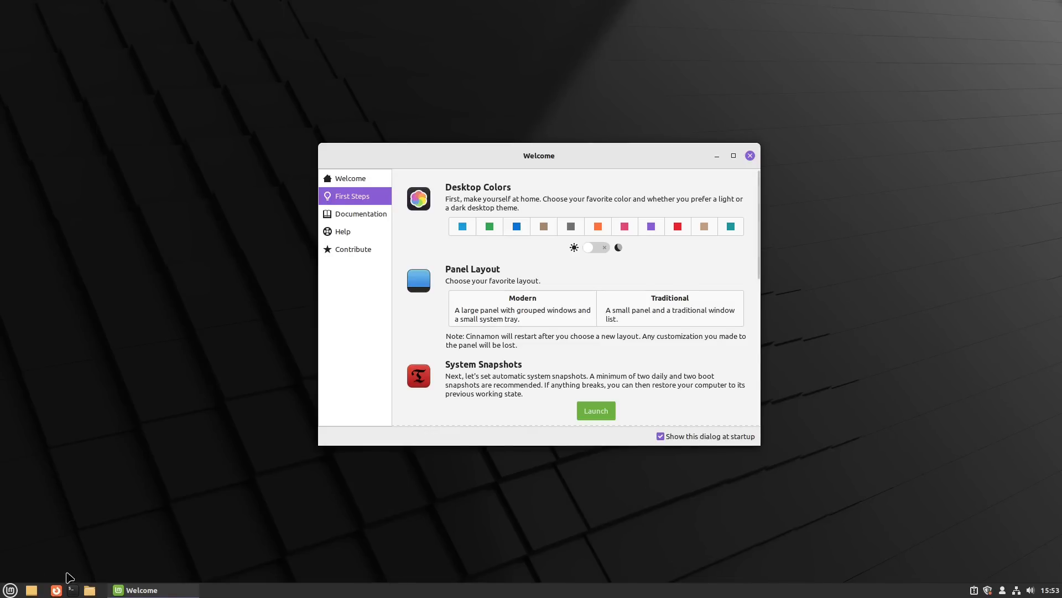
Step: Raise the panel height to 39 in Panel settings, then turn panel edit mode back off
right_click(253, 589)
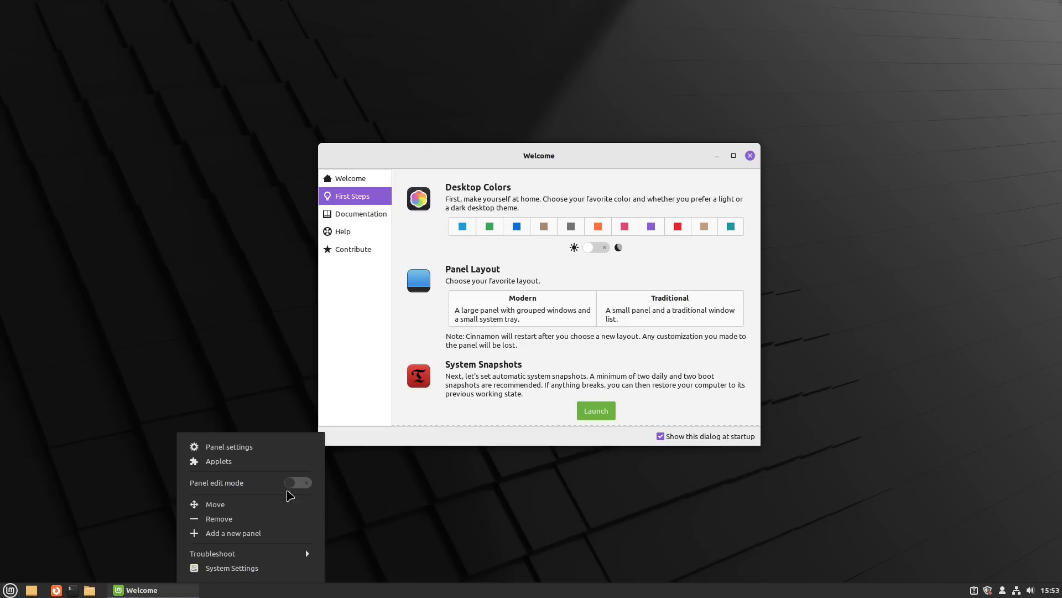
left_click(298, 484)
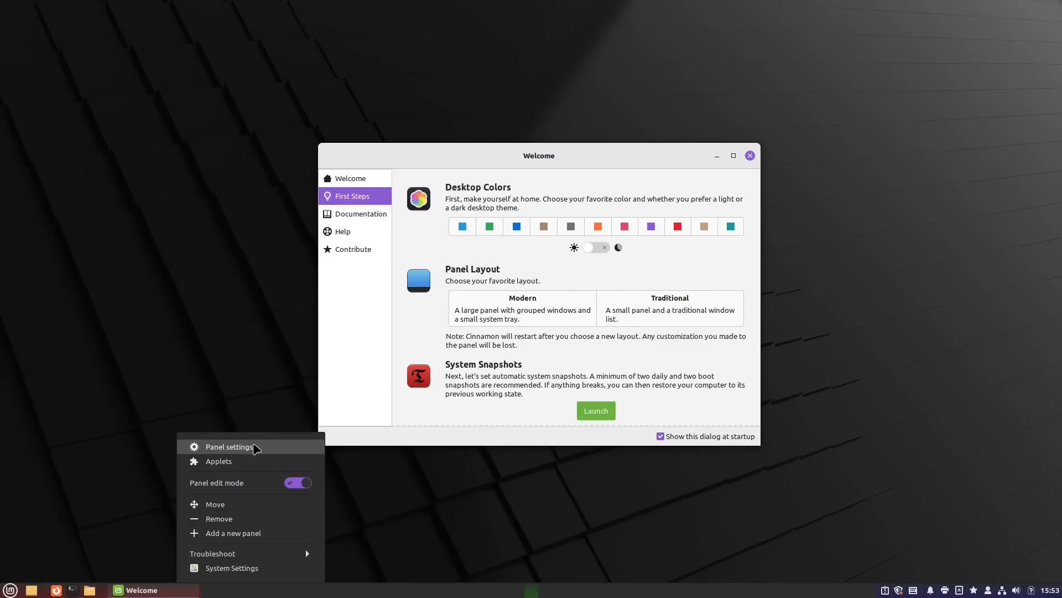
left_click(255, 447)
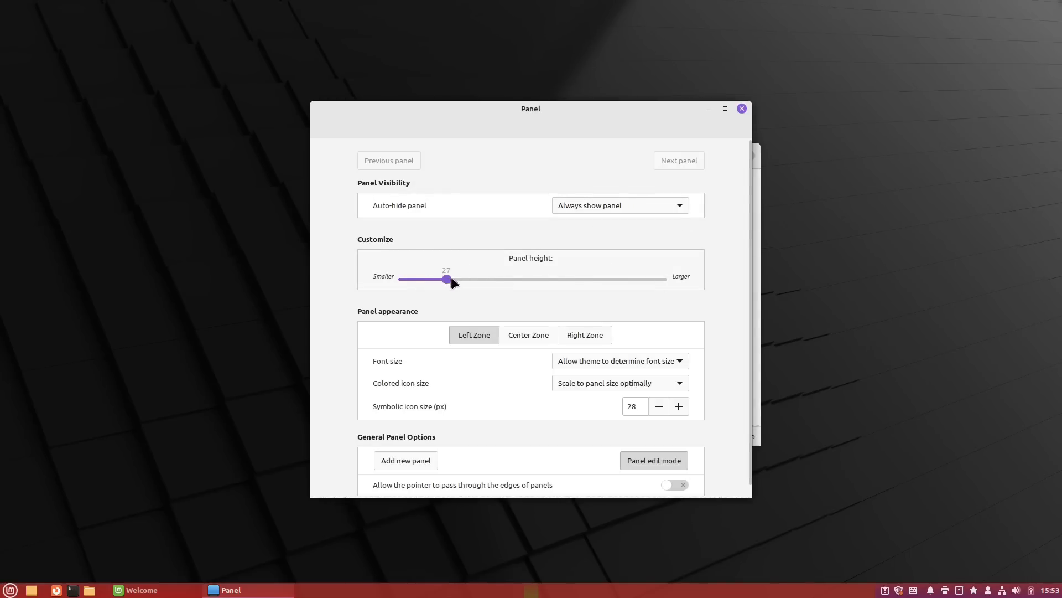
left_click_drag(488, 279, 525, 279)
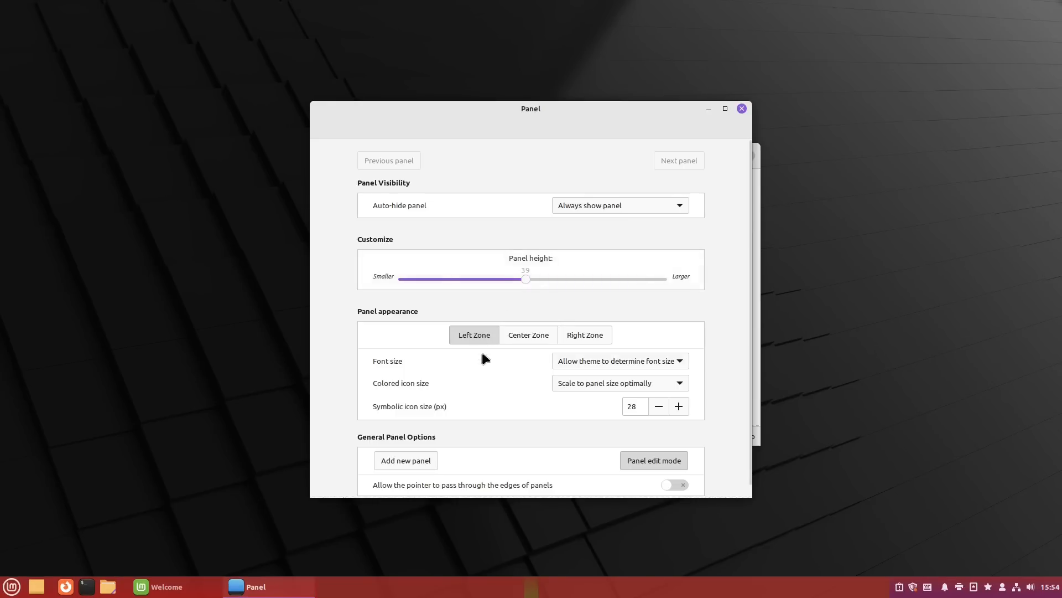
left_click(741, 109)
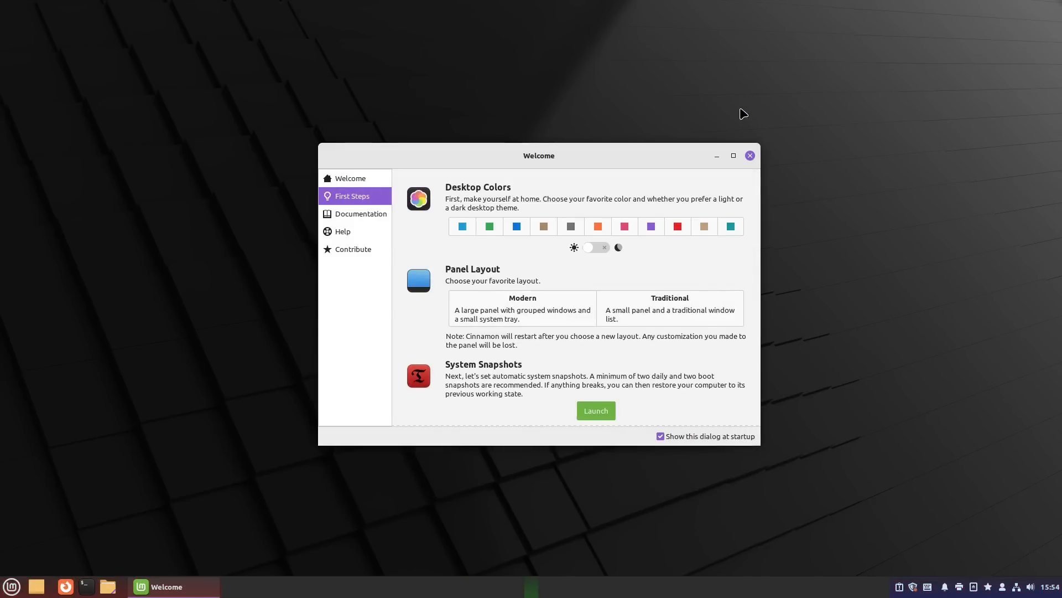
right_click(495, 588)
left_click(546, 477)
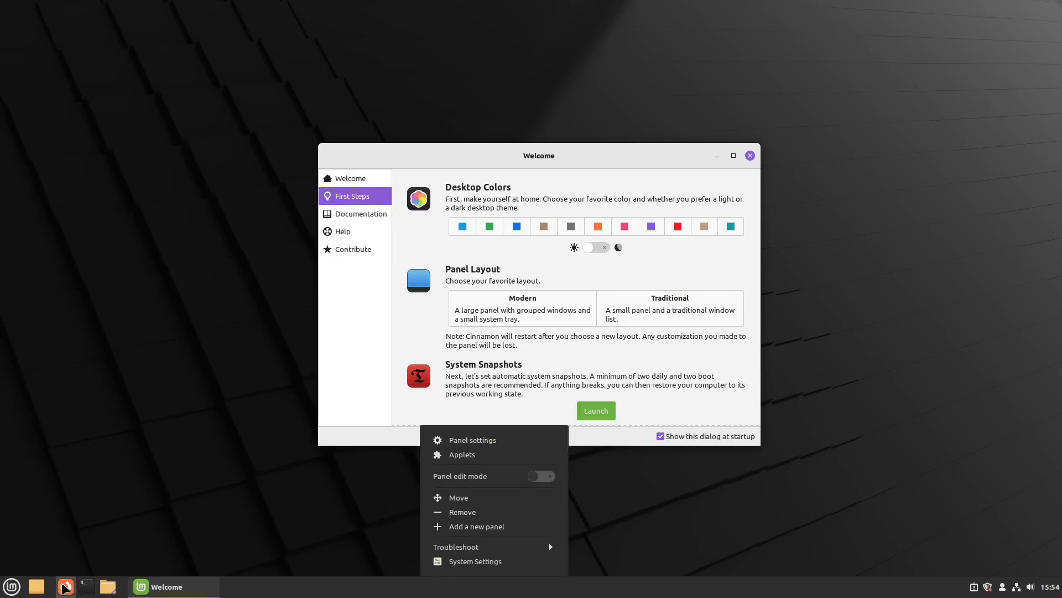
Step: Launch Firefox from the panel and close its New Tab and Welcome windows
left_click(65, 589)
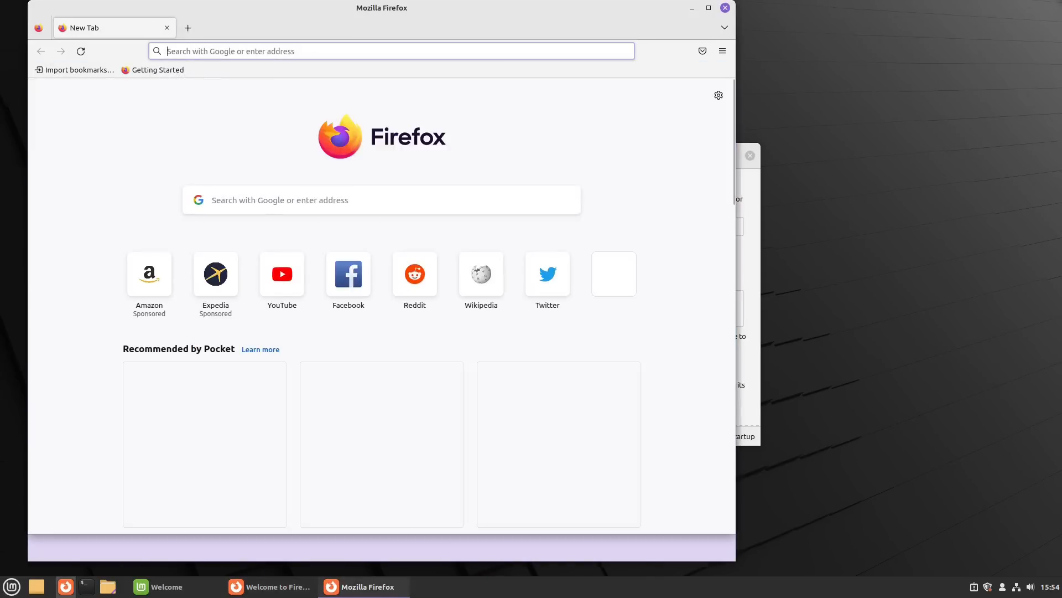
left_click(725, 8)
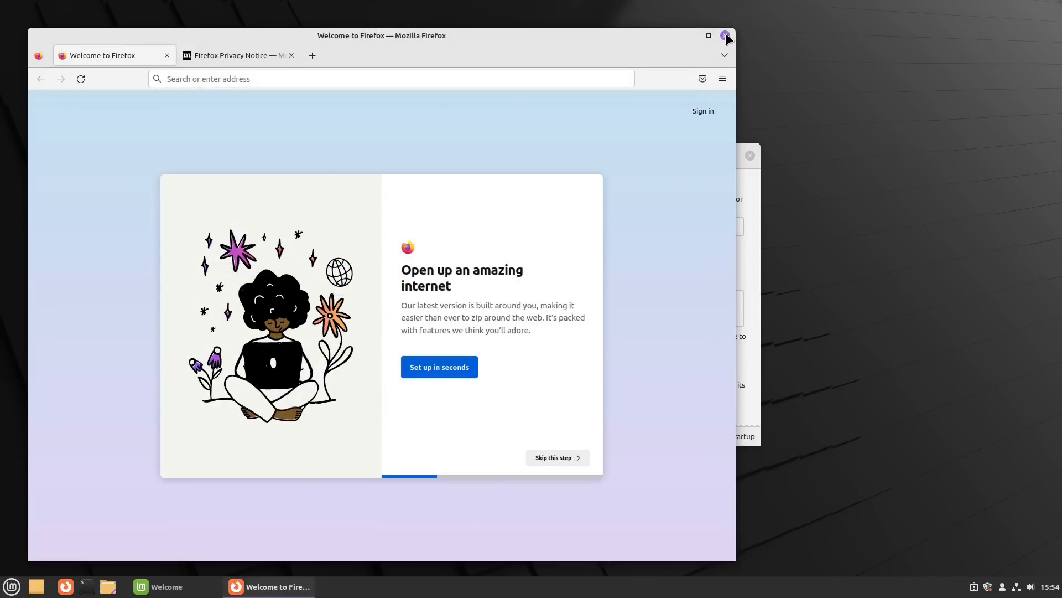
left_click(726, 34)
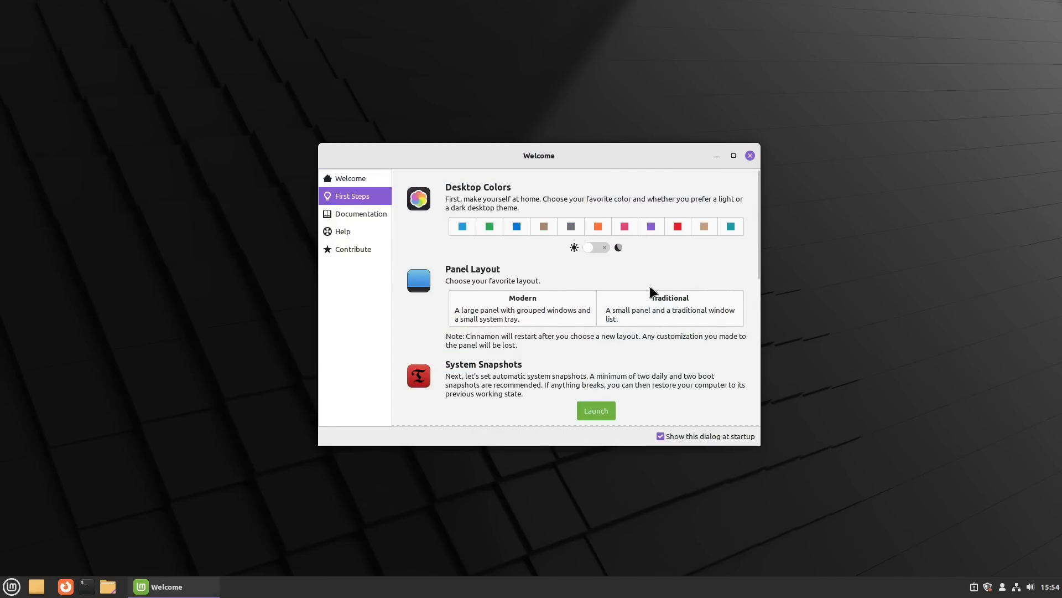
scroll(649, 287, "down", 8)
scroll(588, 295, "up", 4)
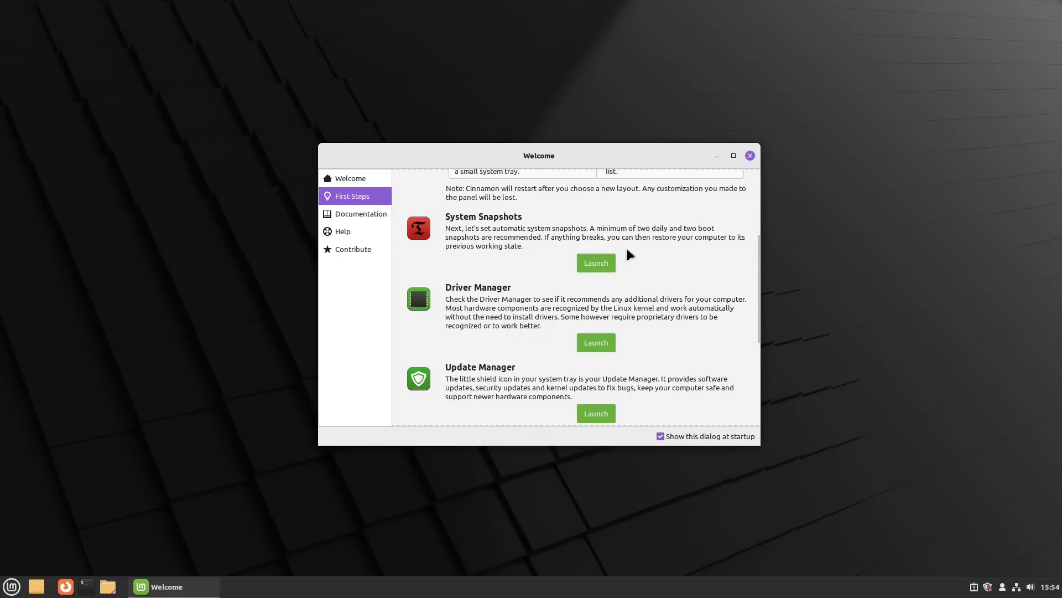
scroll(671, 261, "down", 2)
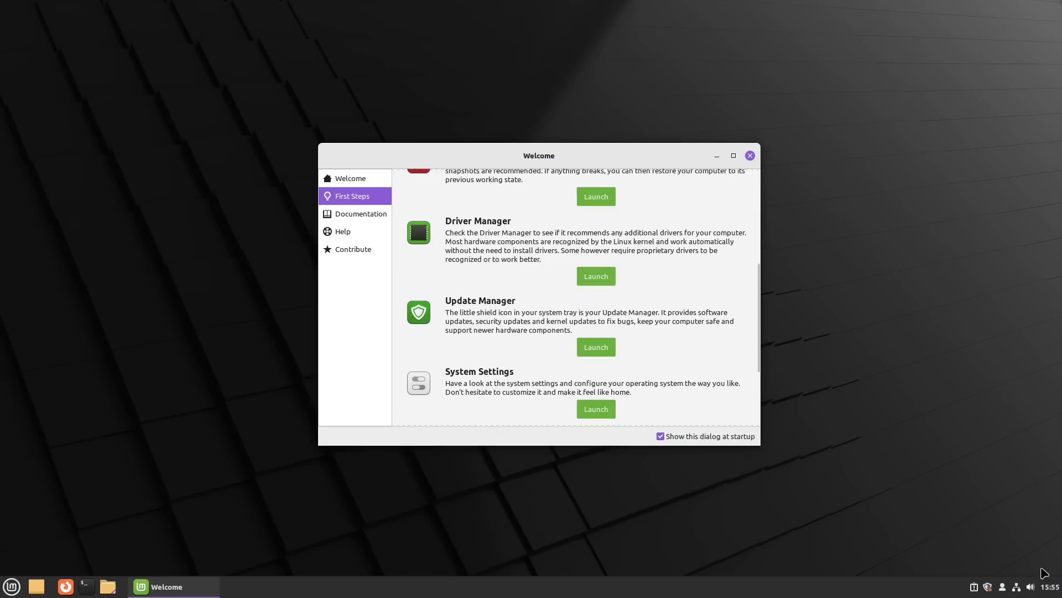
Step: Open System Reports from the tray and copy the system information to the clipboard
left_click(973, 591)
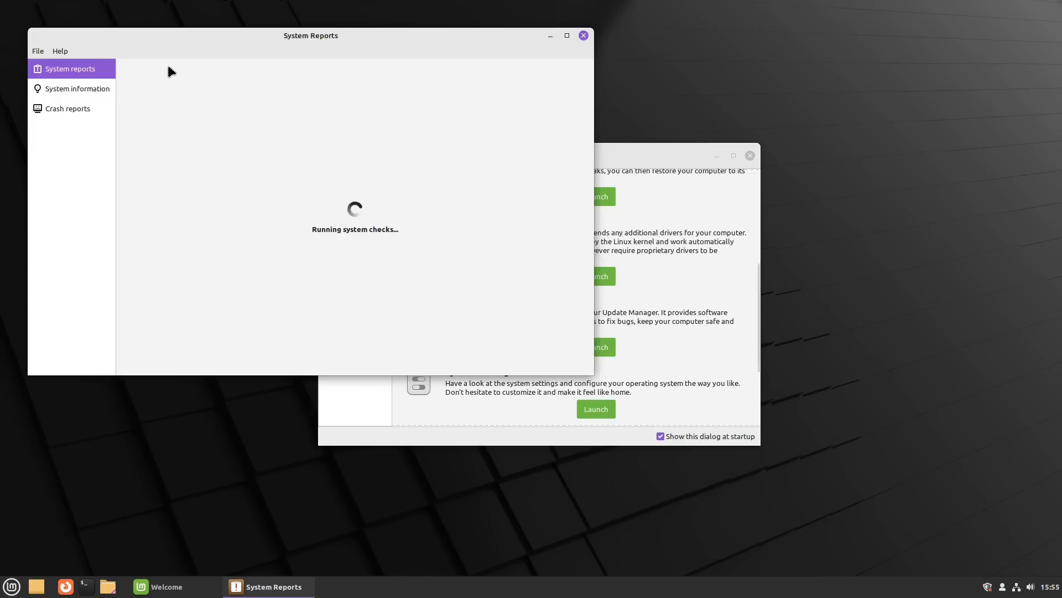
left_click_drag(329, 39, 552, 89)
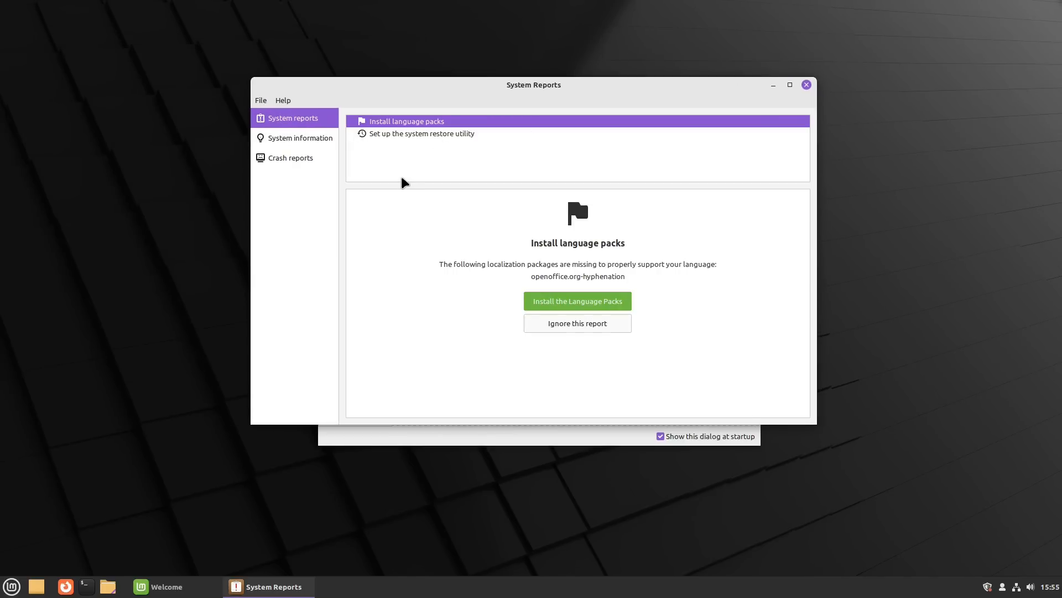
left_click(276, 161)
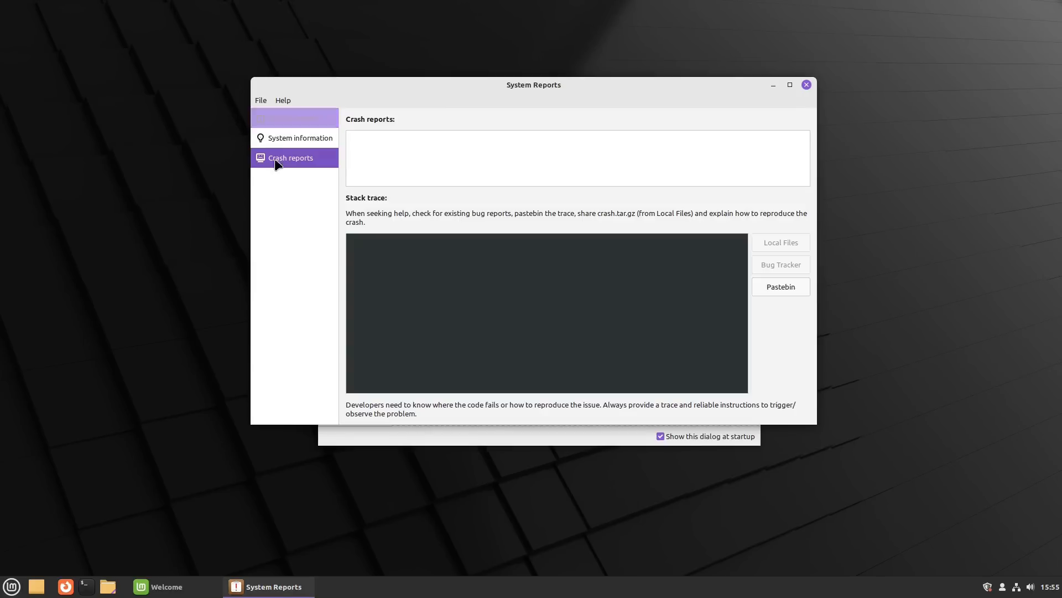
left_click(279, 140)
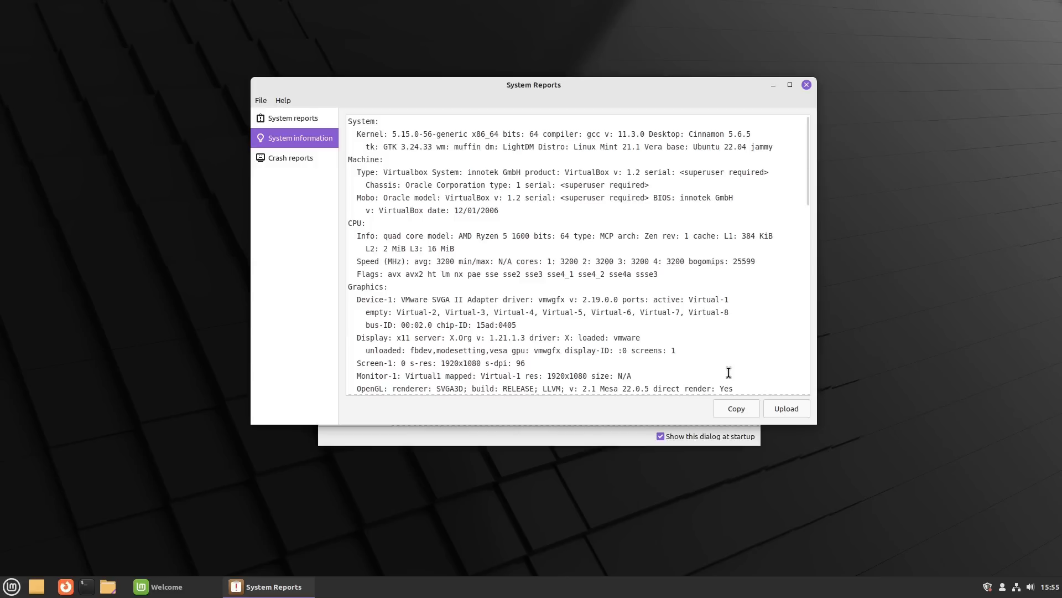
left_click(724, 409)
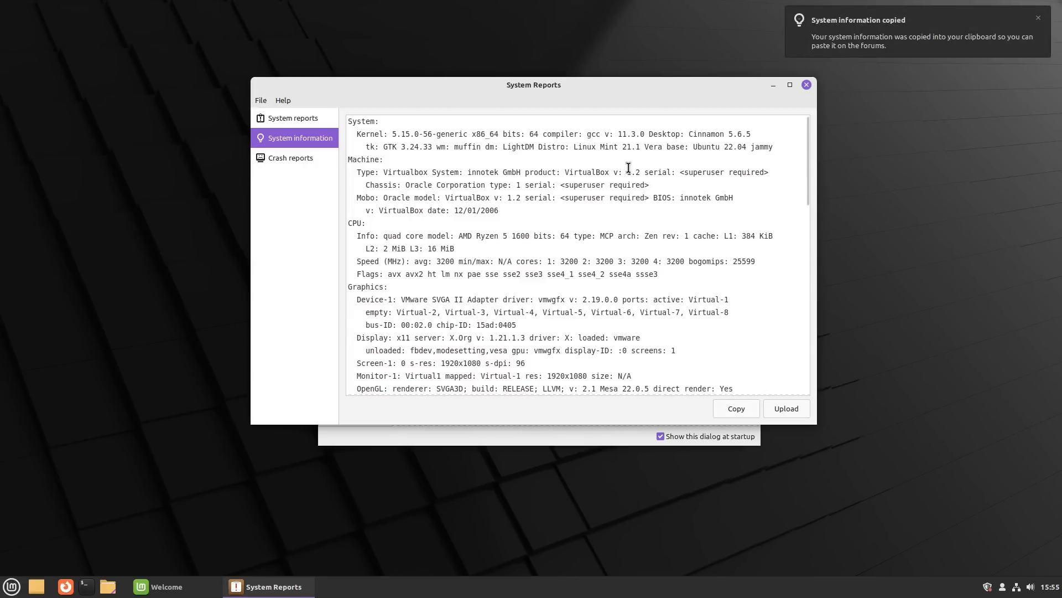
scroll(628, 167, "down", 15)
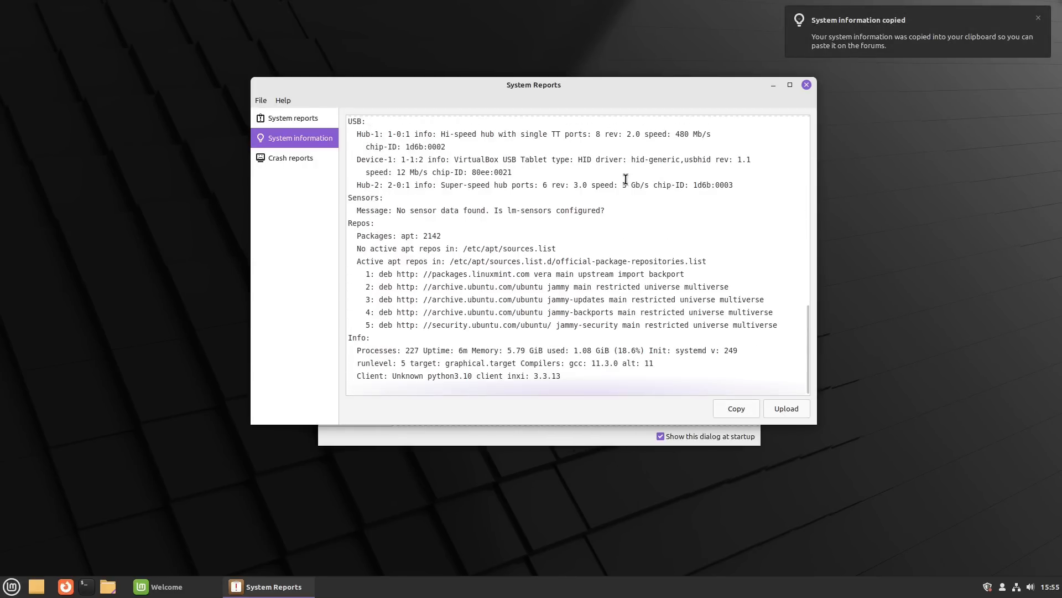
scroll(628, 188, "up", 15)
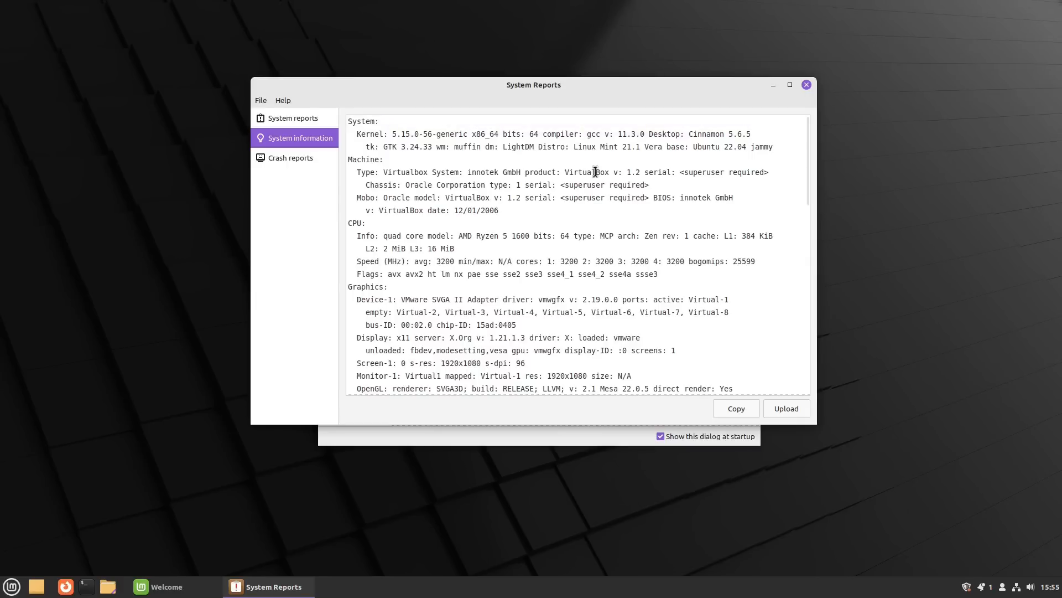
scroll(595, 175, "down", 15)
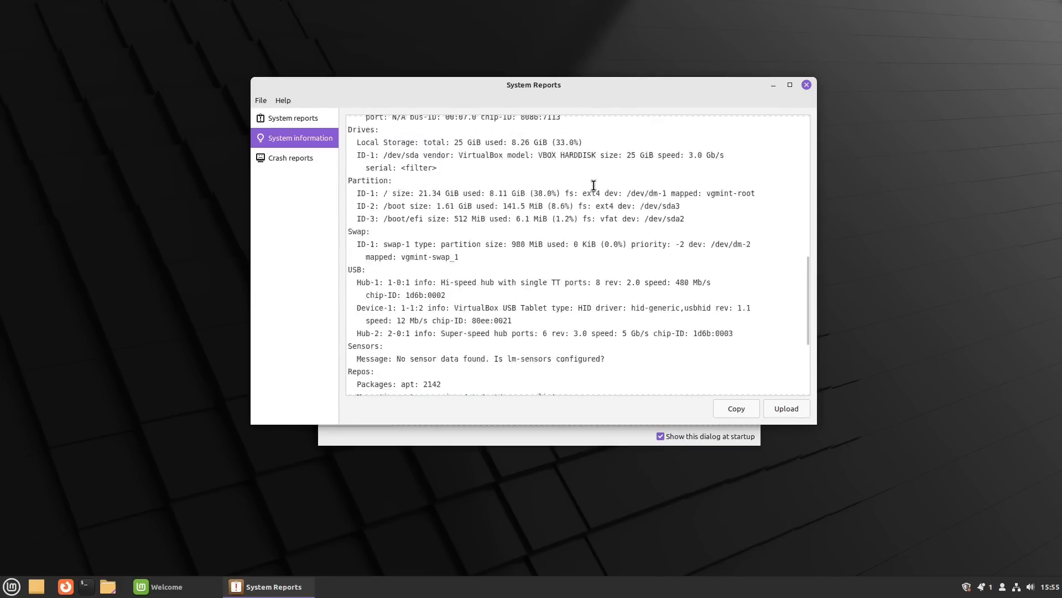
scroll(594, 185, "up", 15)
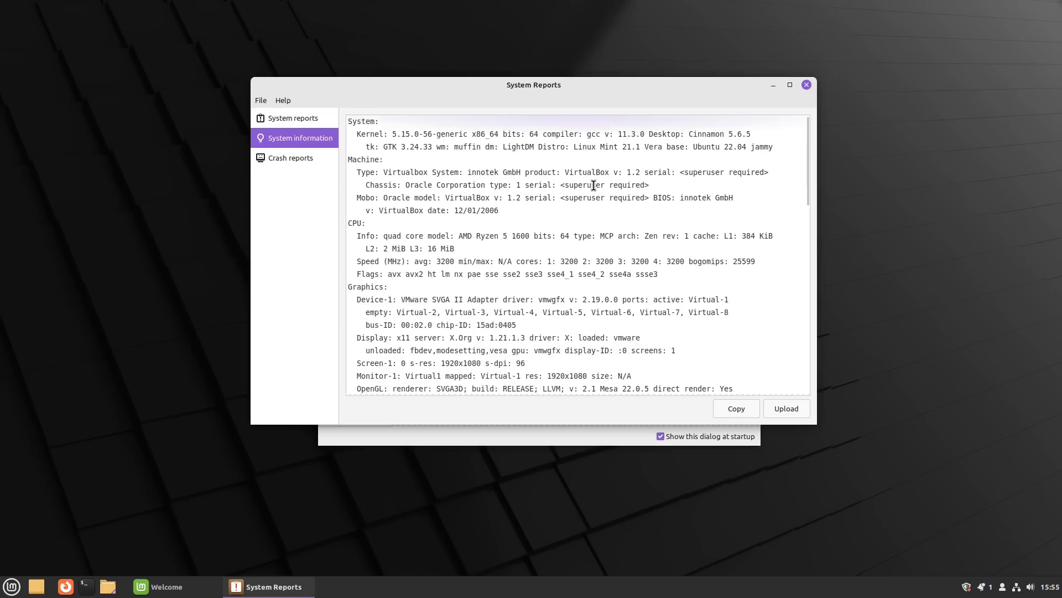
left_click(291, 118)
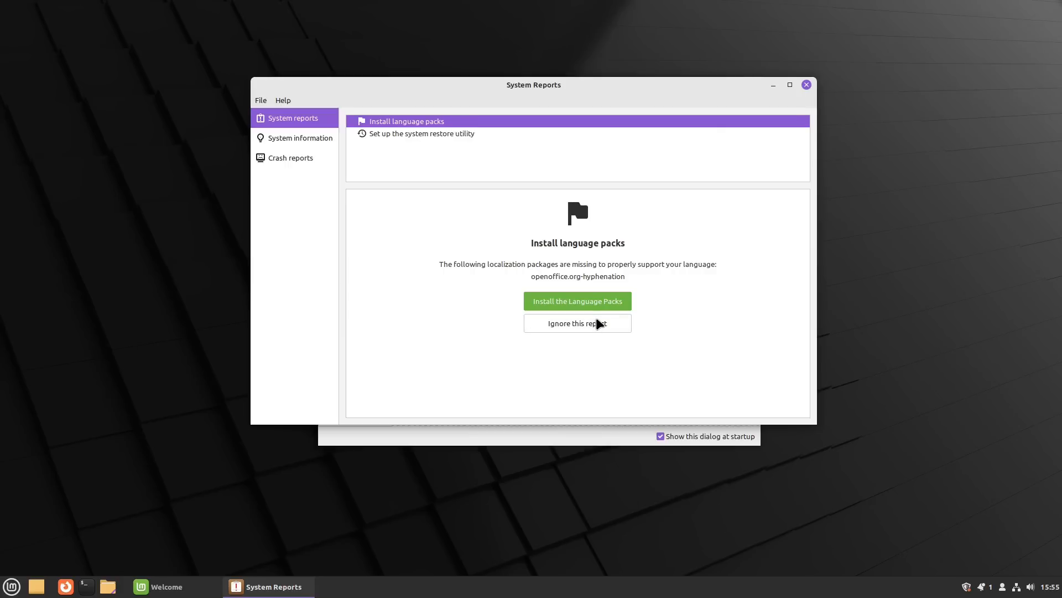
Step: Ignore the language packs report and close the System Reports window
left_click(574, 326)
left_click(631, 297)
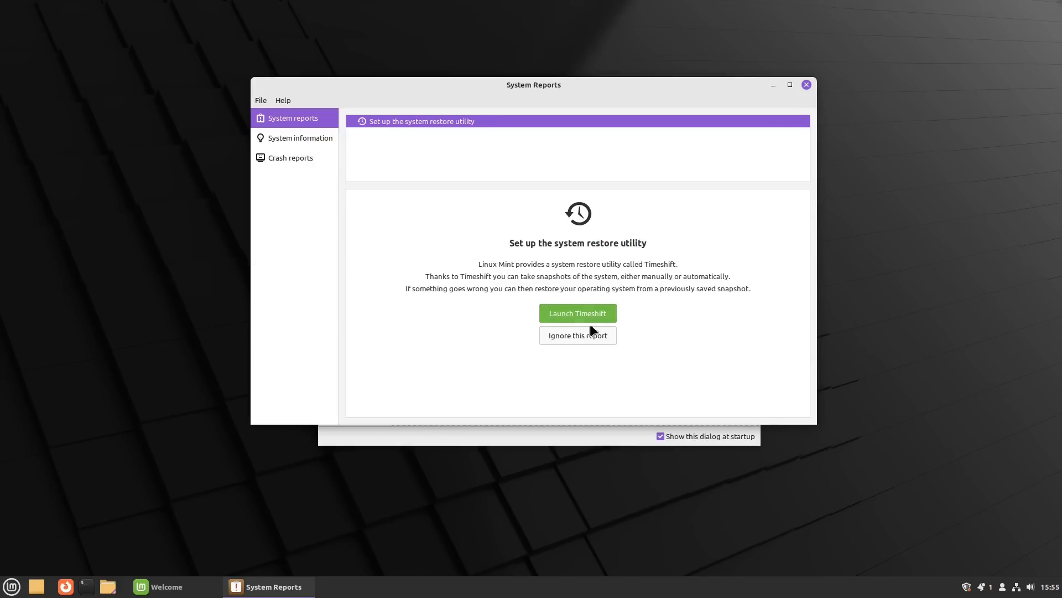
left_click(806, 84)
scroll(589, 250, "up", 2)
scroll(589, 250, "down", 1)
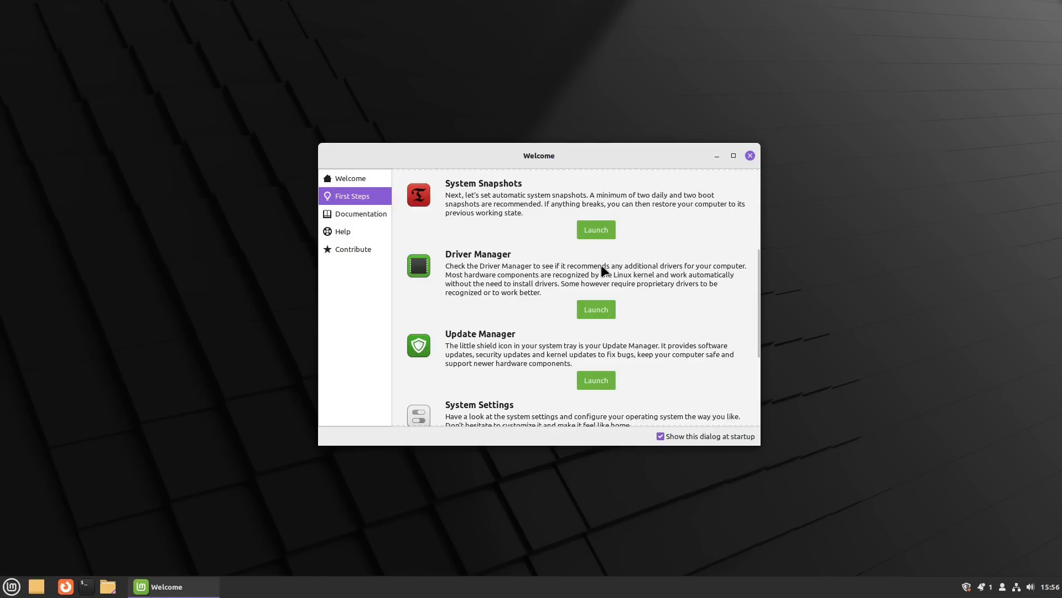
scroll(603, 269, "down", 1)
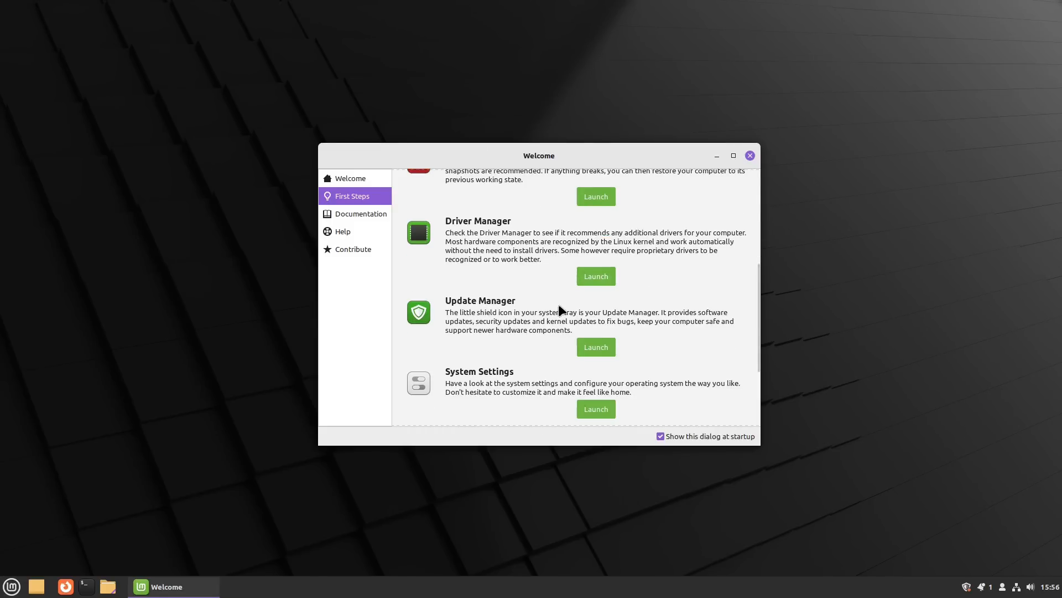
Step: Open Update Manager from the tray shield and dismiss its welcome screen
left_click(966, 587)
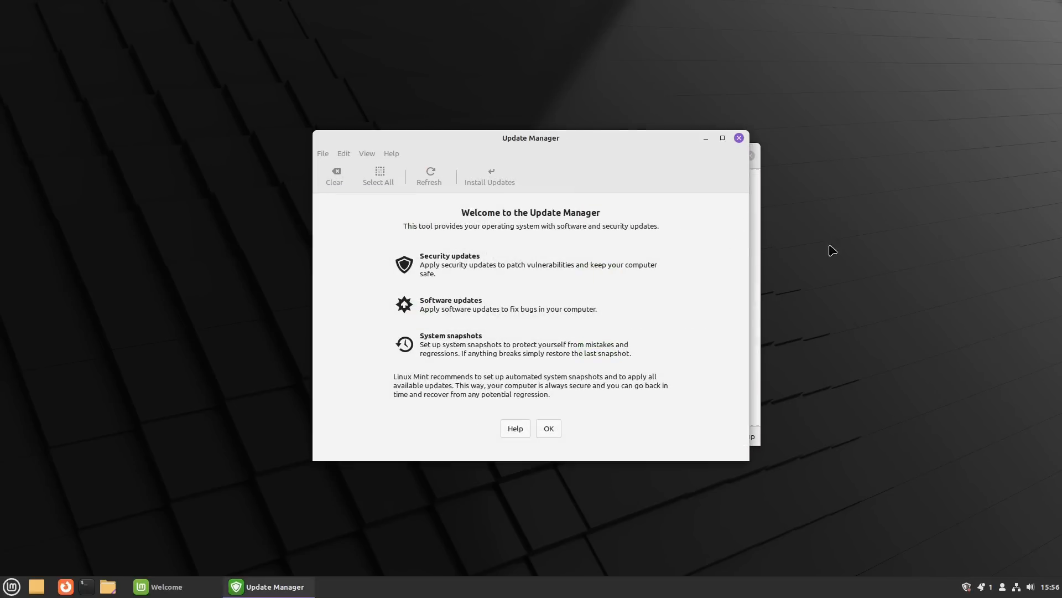
left_click(555, 426)
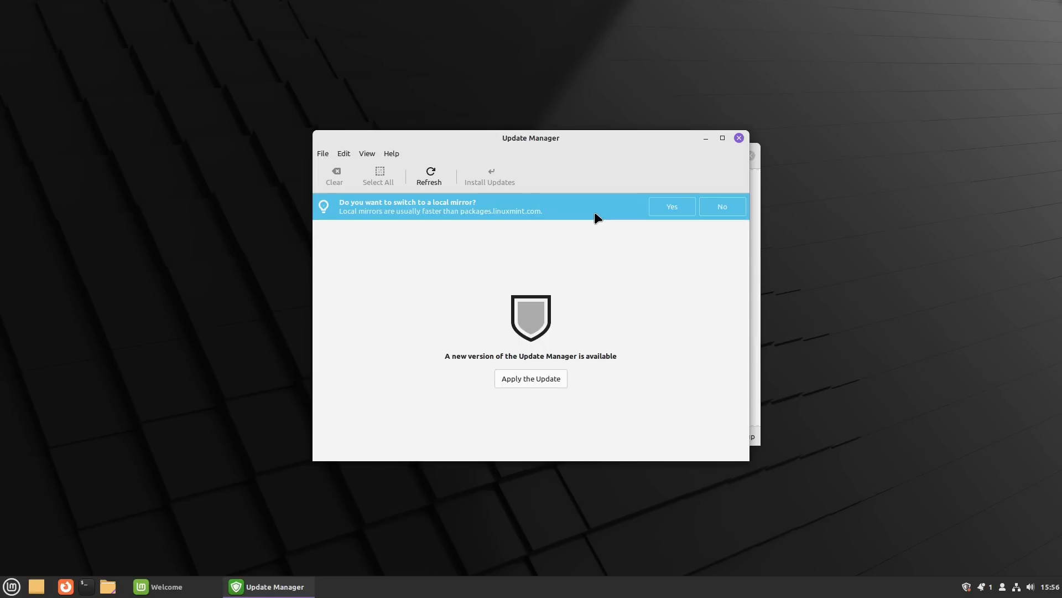
Step: Accept the local-mirror offer, authenticate, and apply packages.linuxmint.com as the Main (vera) mirror
left_click(686, 206)
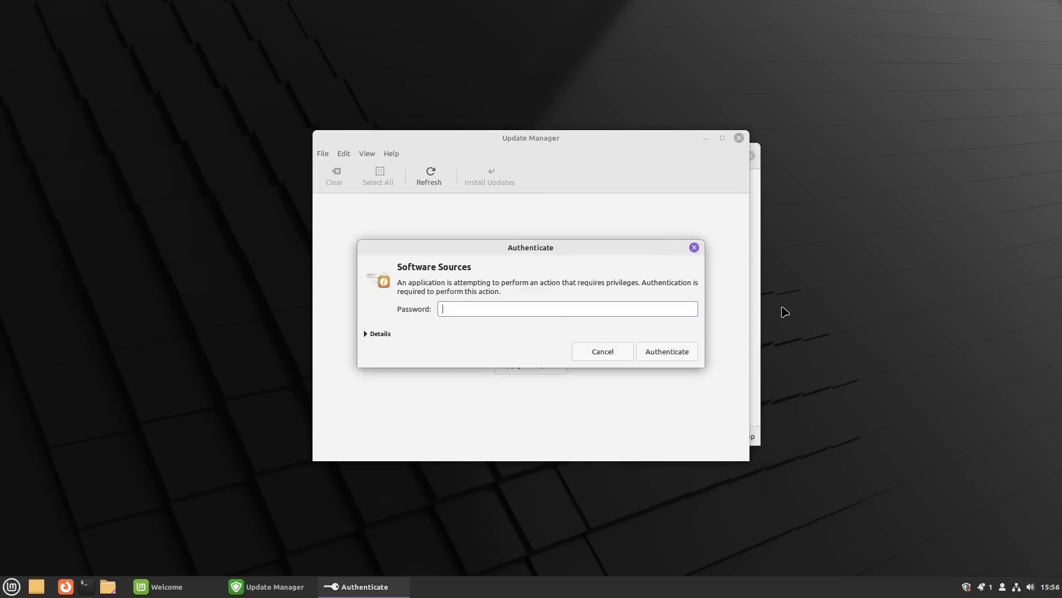
type("•••")
left_click(668, 357)
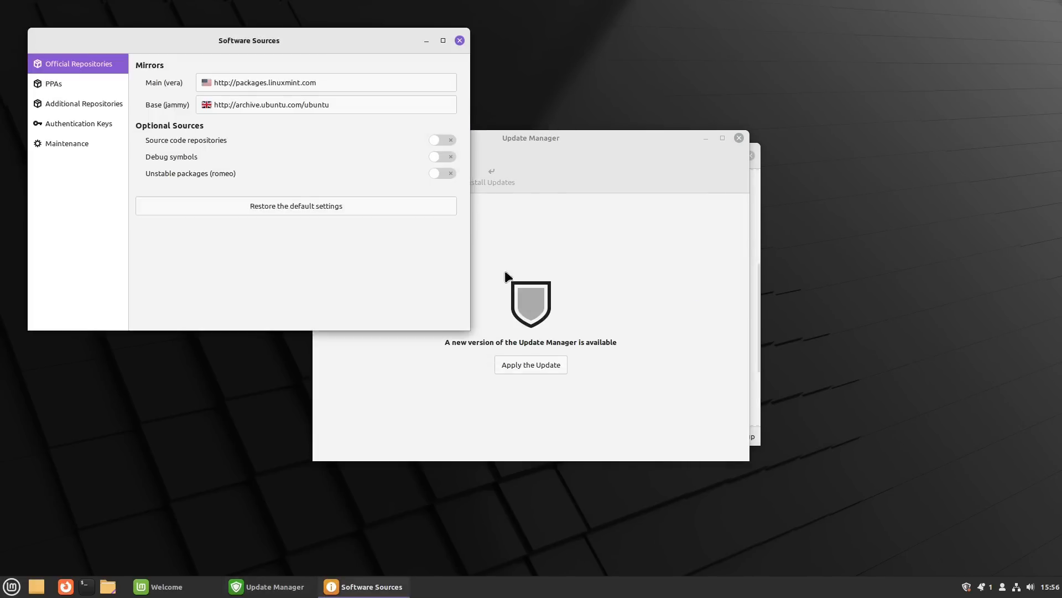
left_click_drag(304, 42, 563, 177)
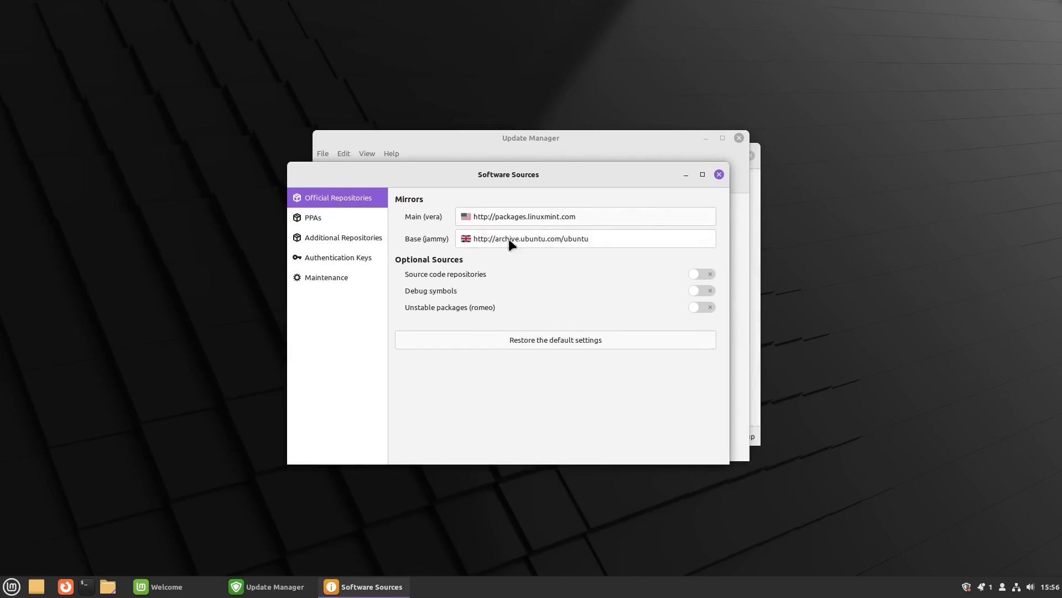
left_click(614, 211)
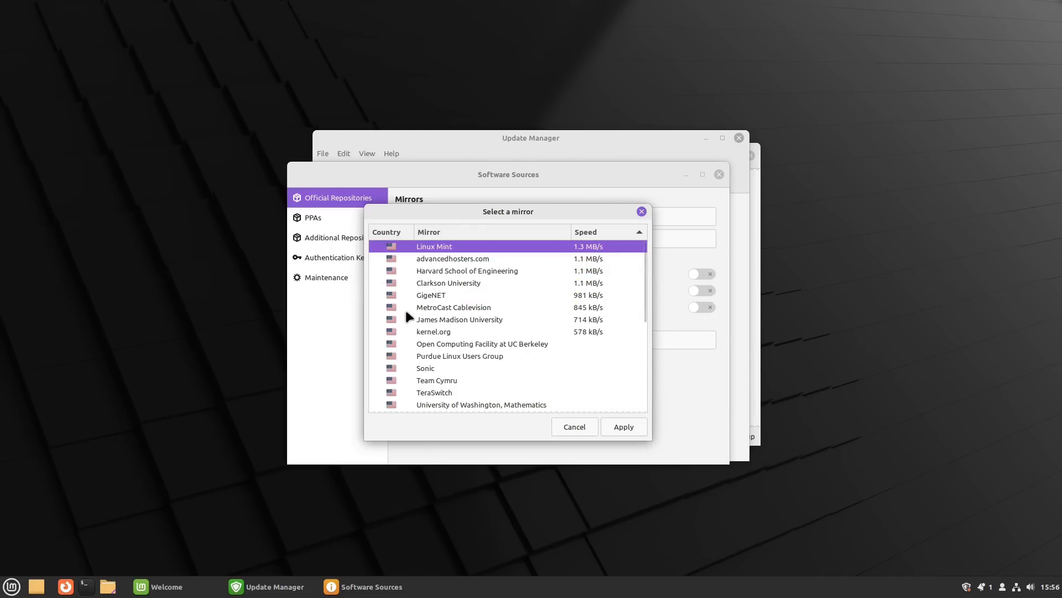
left_click(626, 426)
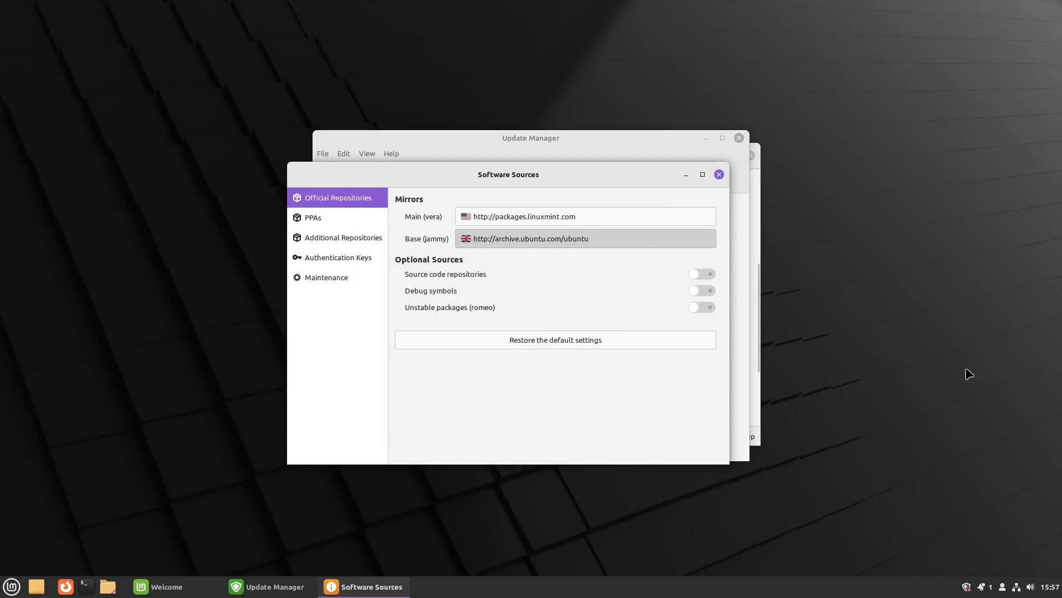
Step: Apply mirror.brightridge.com/ubuntuarchive as the Base (jammy) mirror and refresh the package cache
left_click(528, 240)
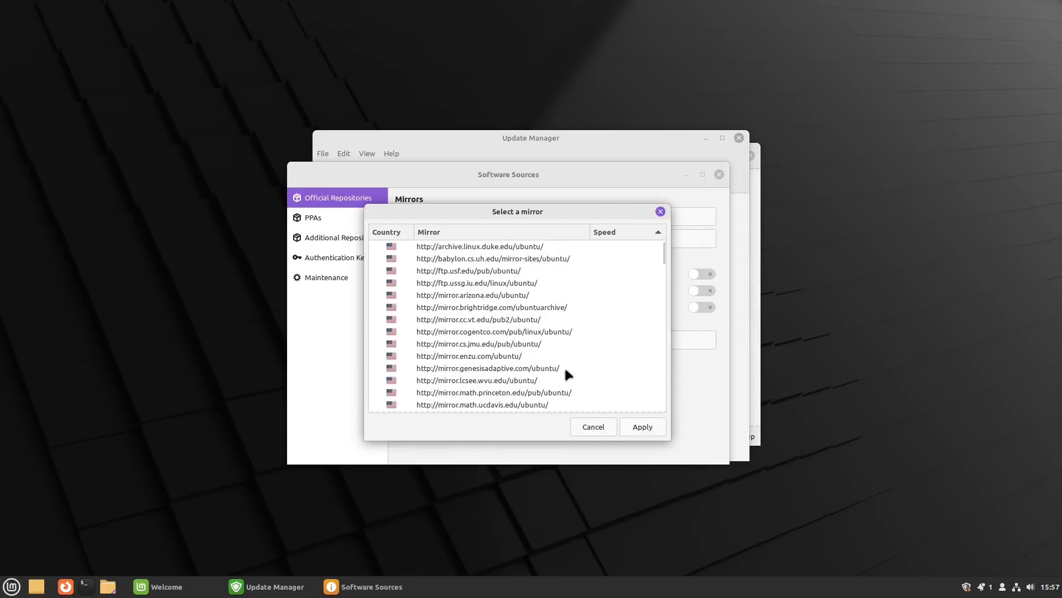
scroll(516, 320, "down", 10)
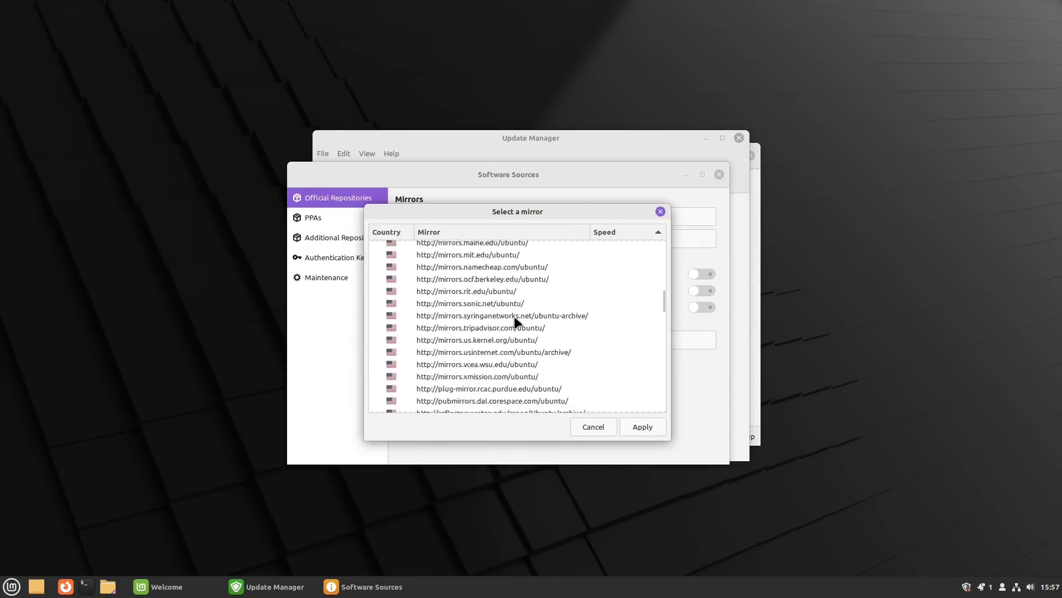
scroll(515, 319, "down", 8)
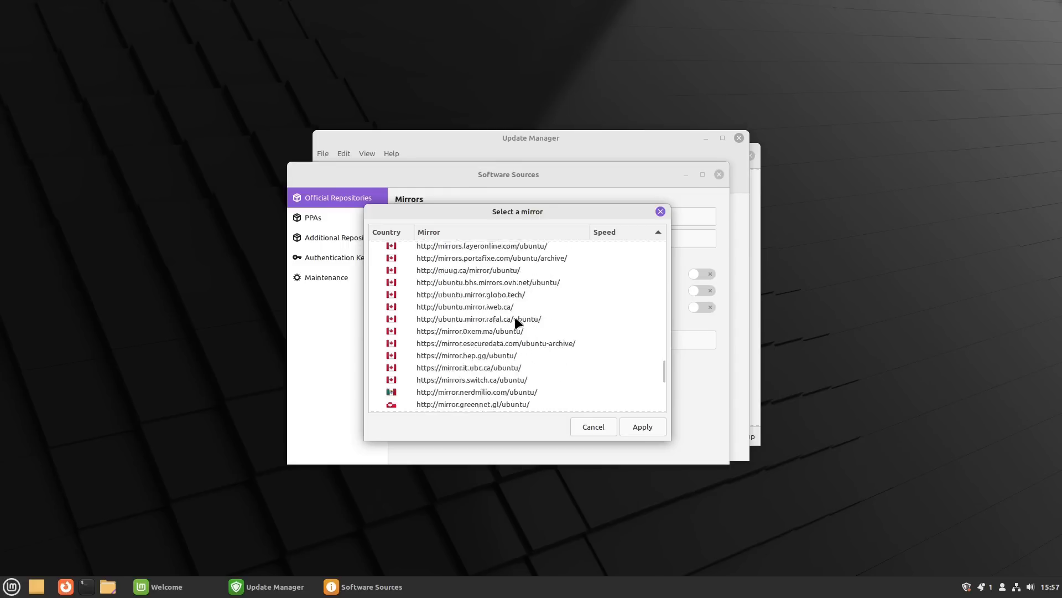
scroll(515, 319, "up", 15)
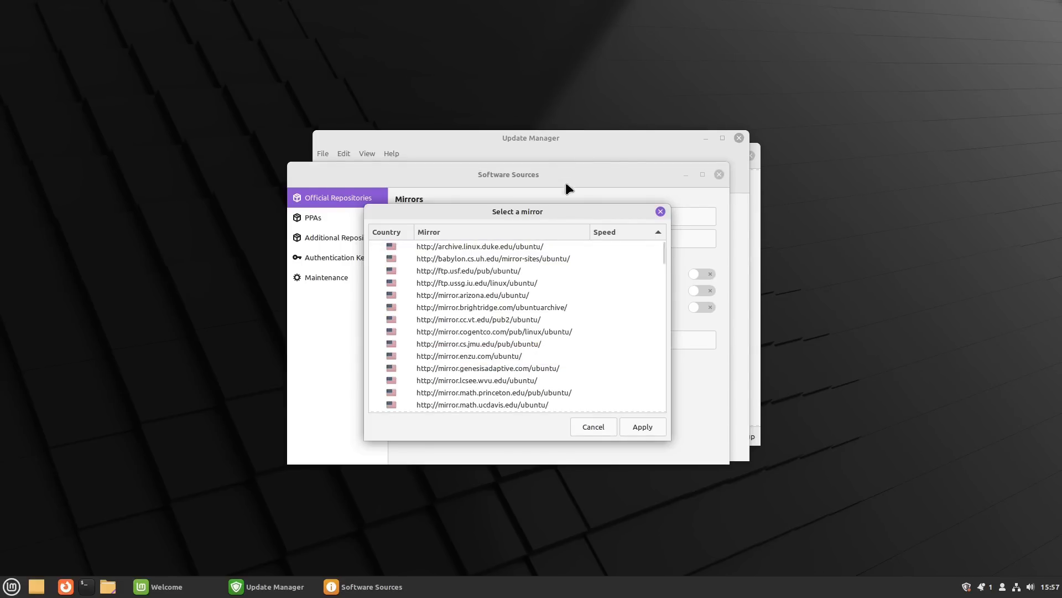
left_click_drag(578, 211, 884, 199)
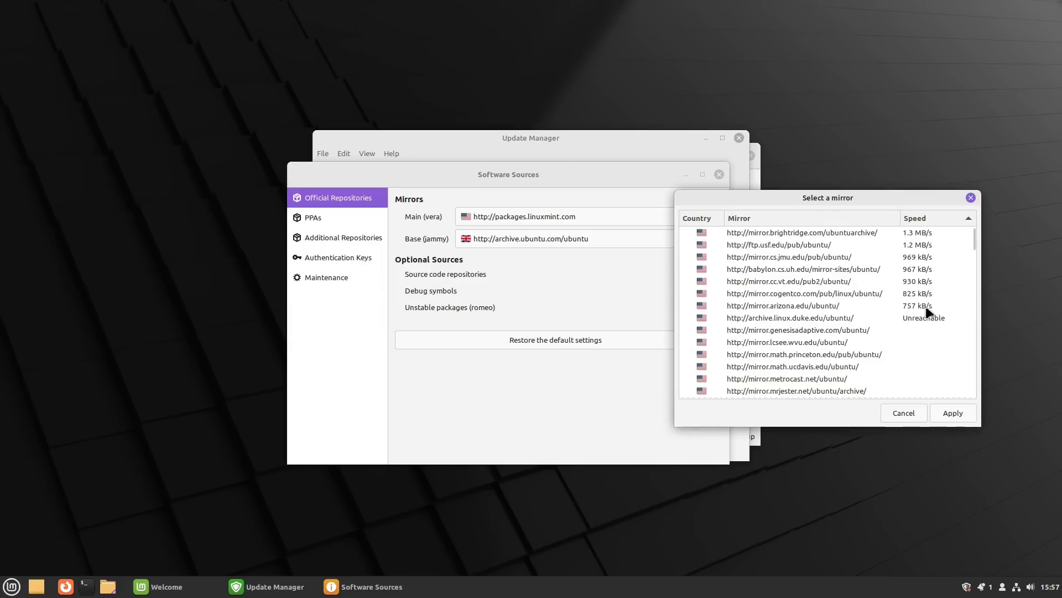
left_click(791, 232)
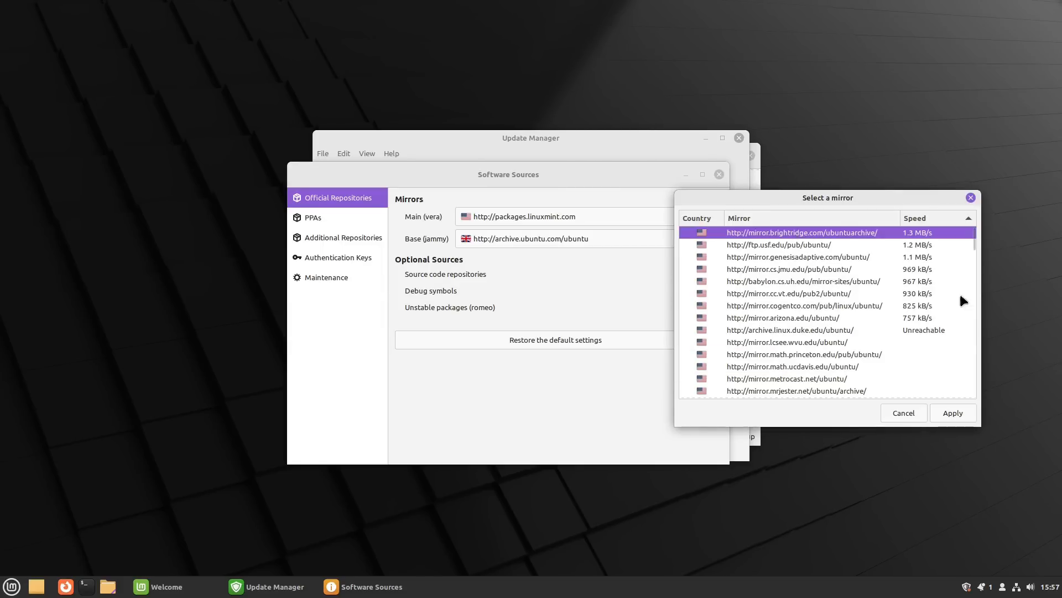
left_click(953, 412)
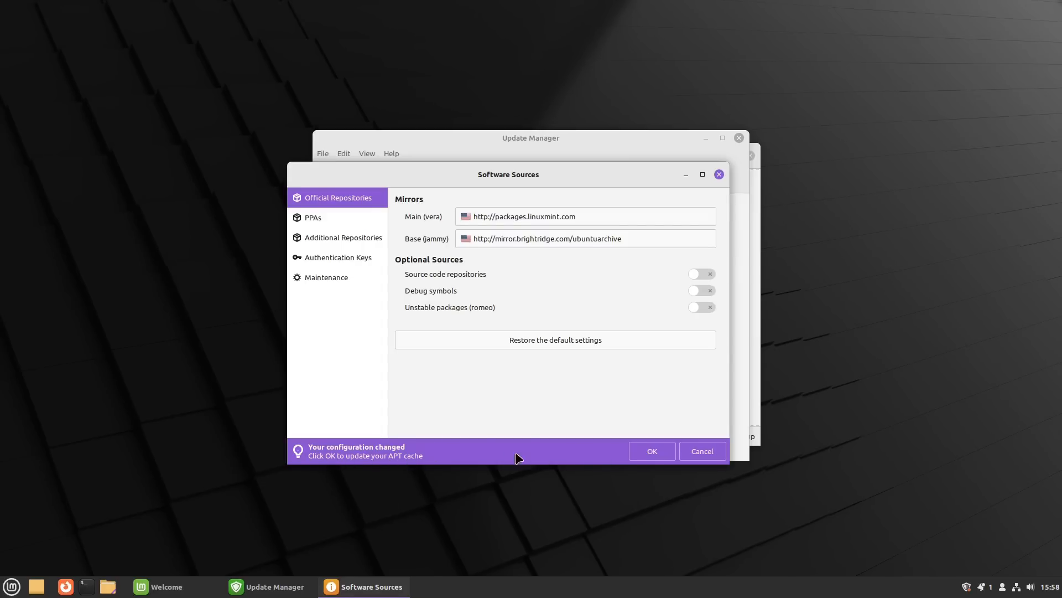
left_click(667, 453)
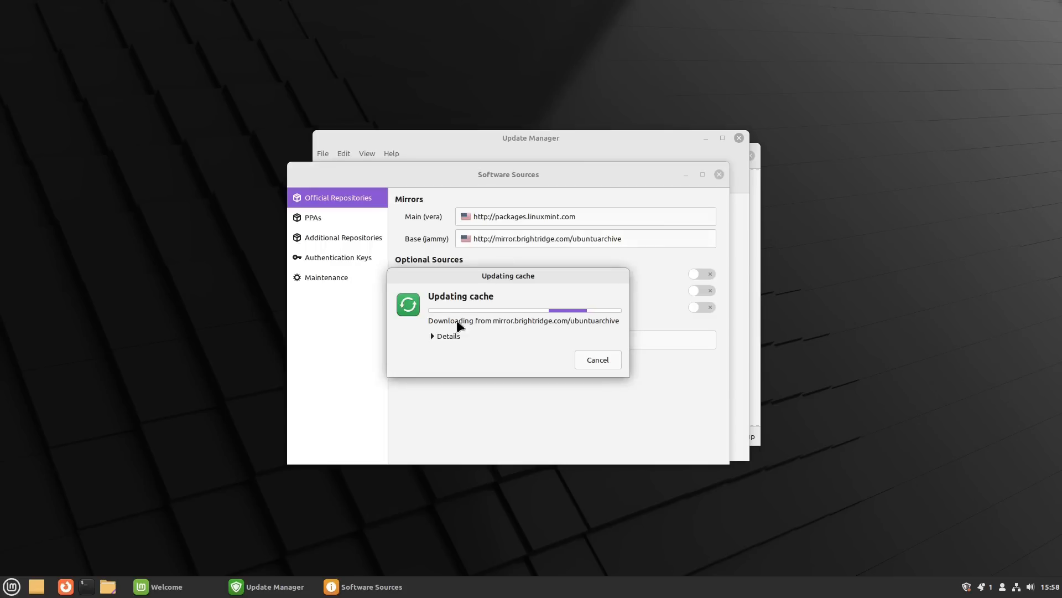
left_click(446, 336)
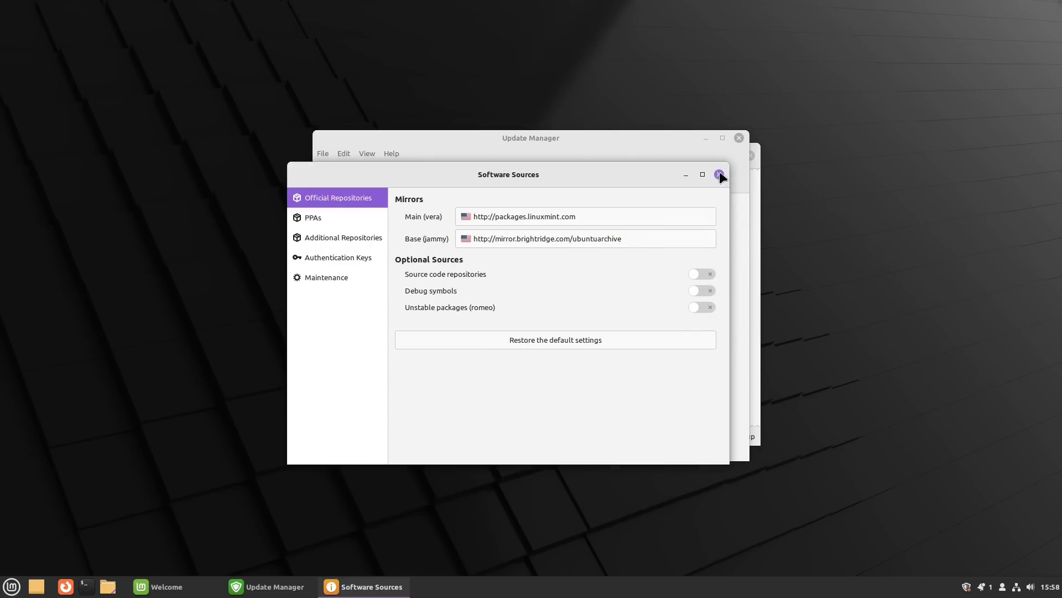
Step: Close Software Sources and apply the Update Manager's own update, authenticating with the password
left_click(720, 174)
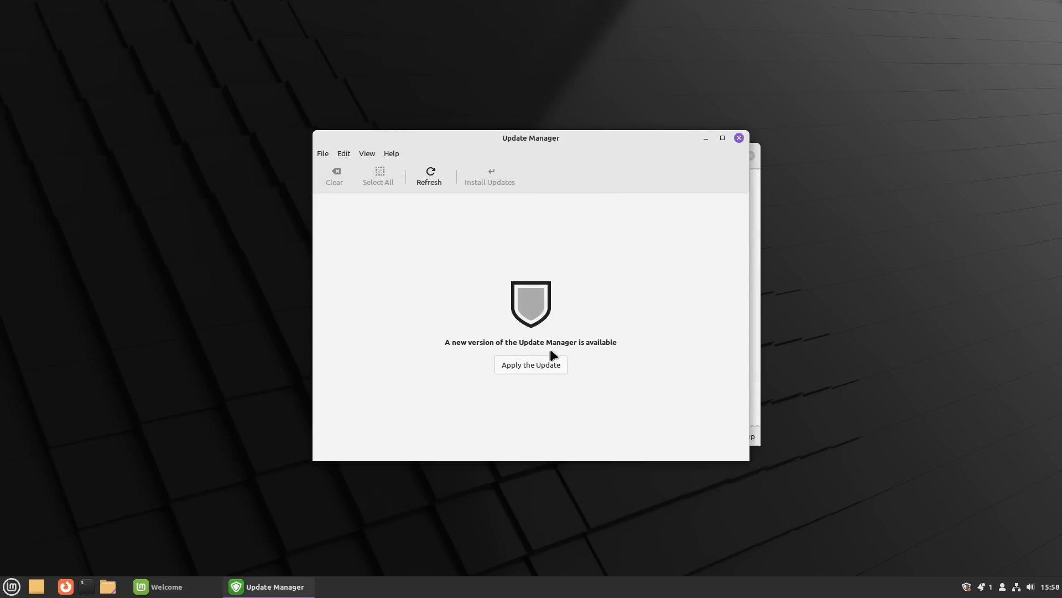
left_click(542, 365)
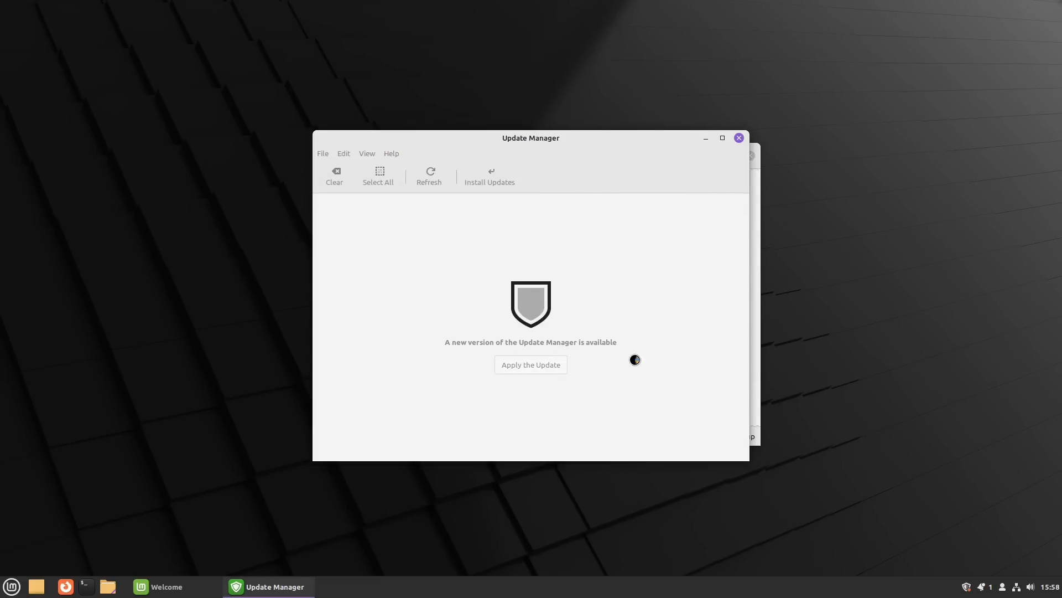
type("•••")
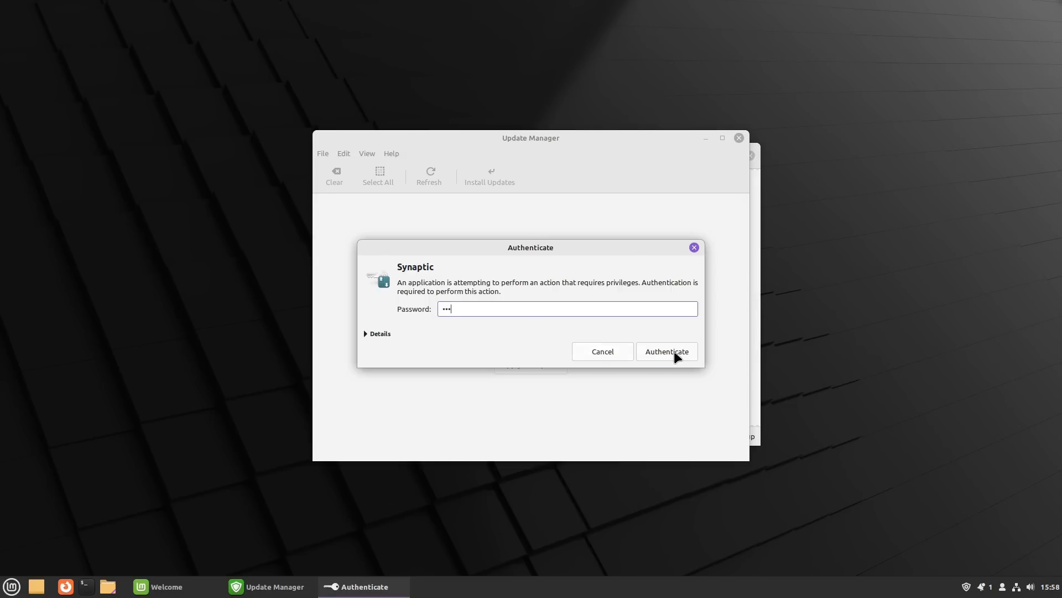
left_click(675, 353)
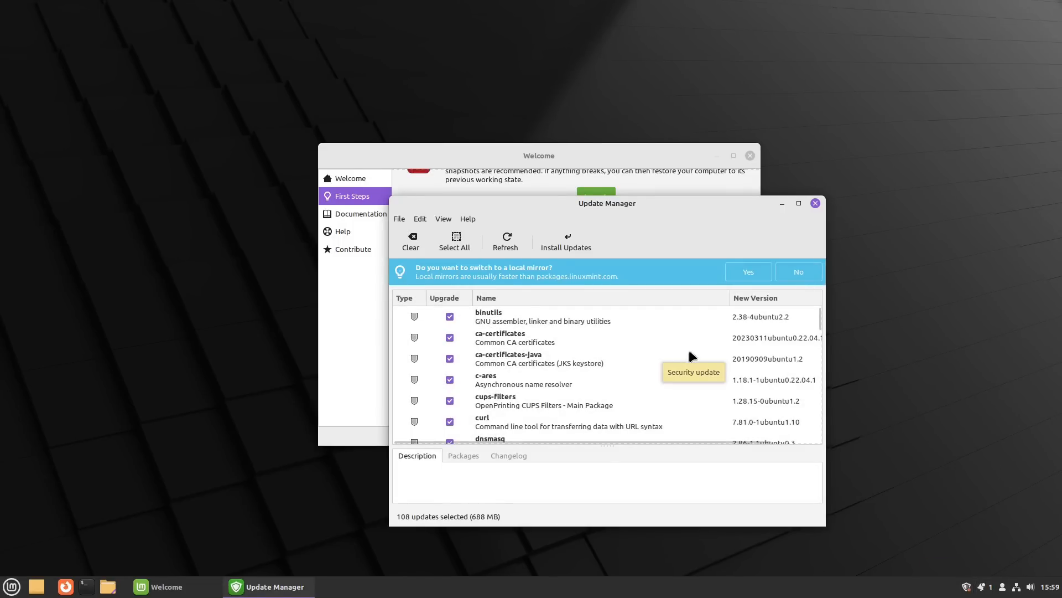
Step: Scroll the 108 pending updates and view binutils' Ignore options without choosing one
scroll(598, 336, "down", 1)
scroll(597, 335, "down", 20)
scroll(623, 346, "down", 10)
scroll(622, 355, "up", 20)
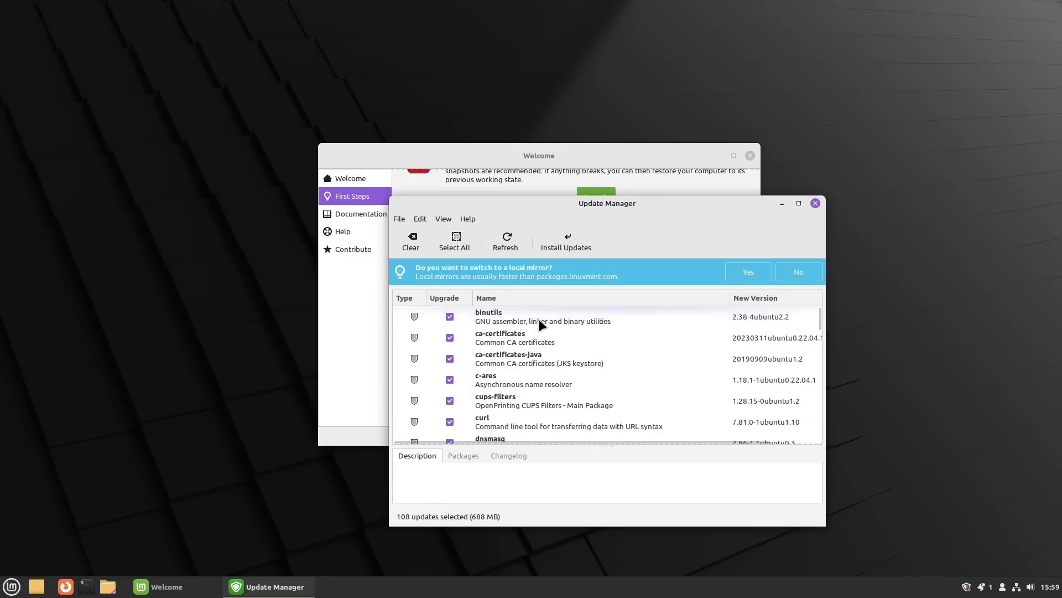
right_click(539, 324)
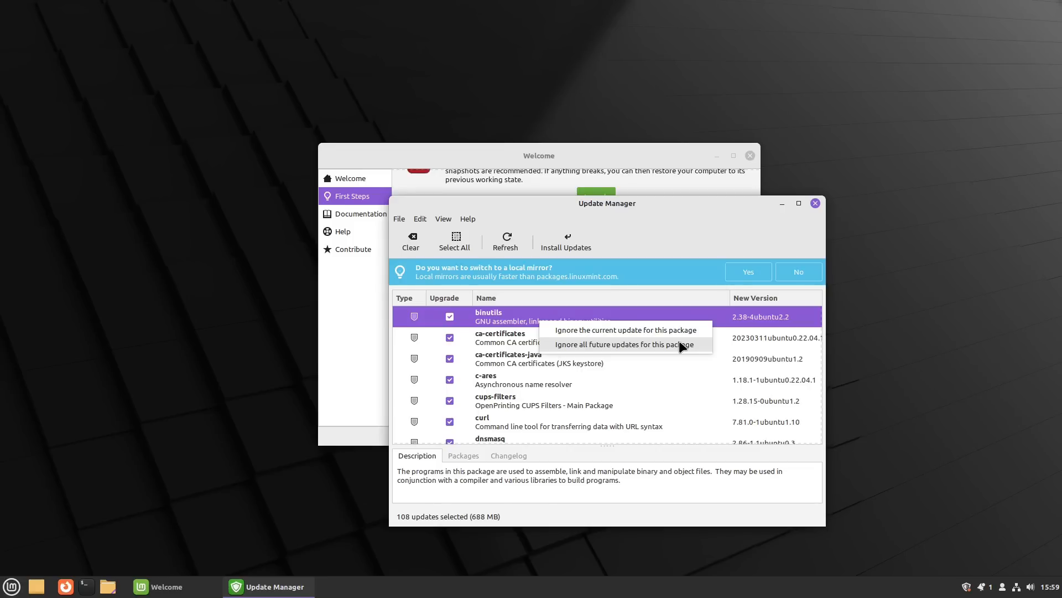
left_click(689, 240)
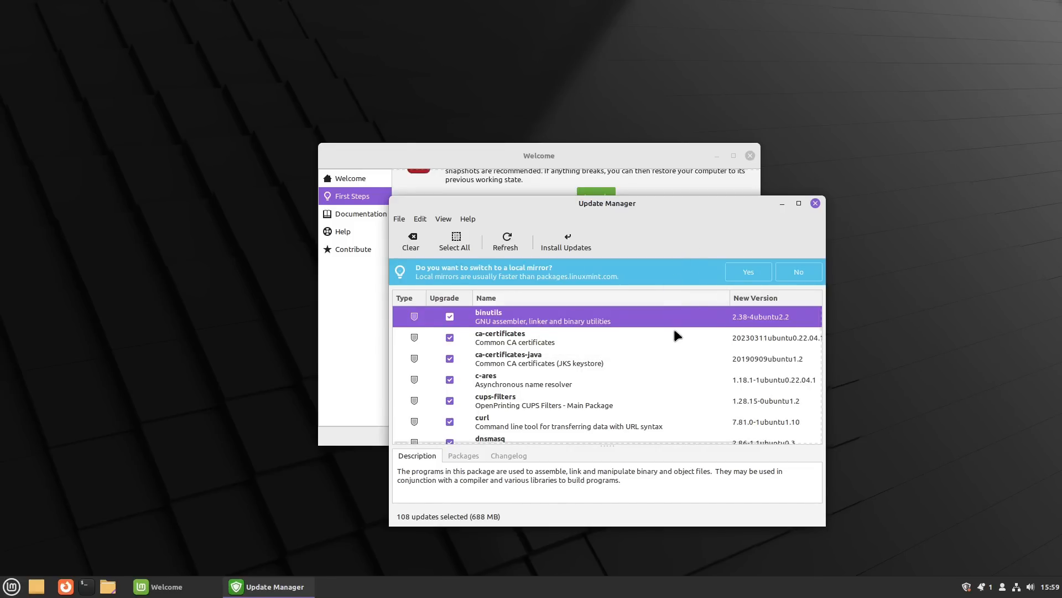
Step: Scroll the update list again and open the Edit menu of configuration commands
scroll(674, 329, "down", 10)
scroll(668, 350, "down", 5)
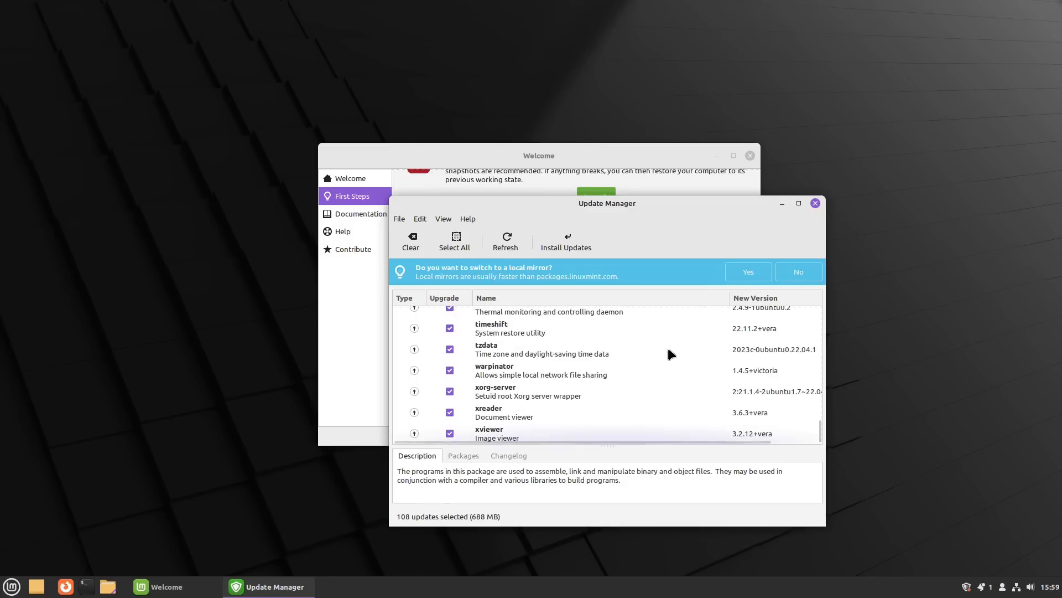
scroll(667, 353, "up", 15)
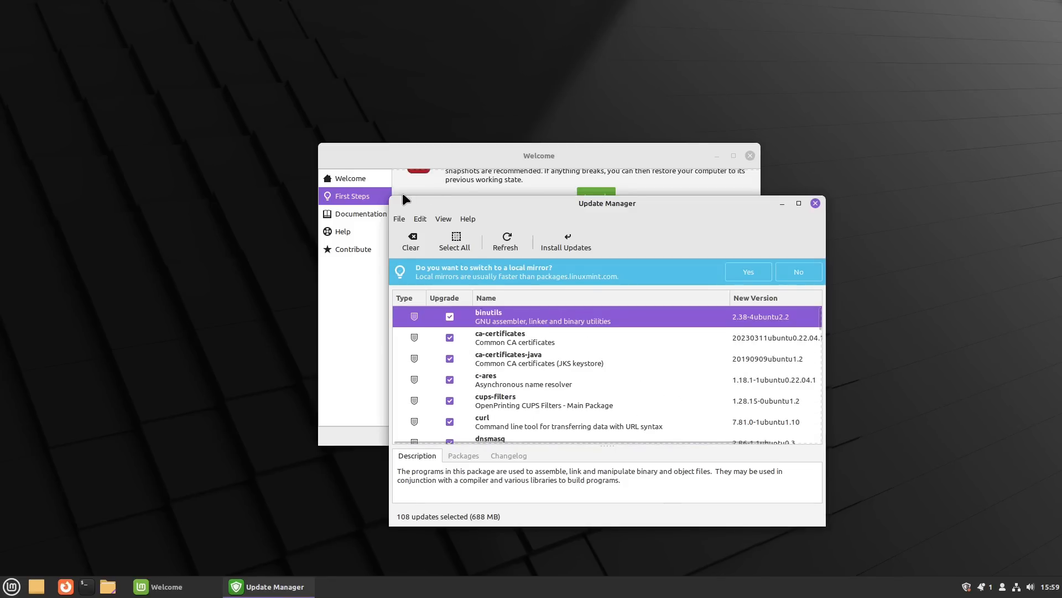
left_click(422, 218)
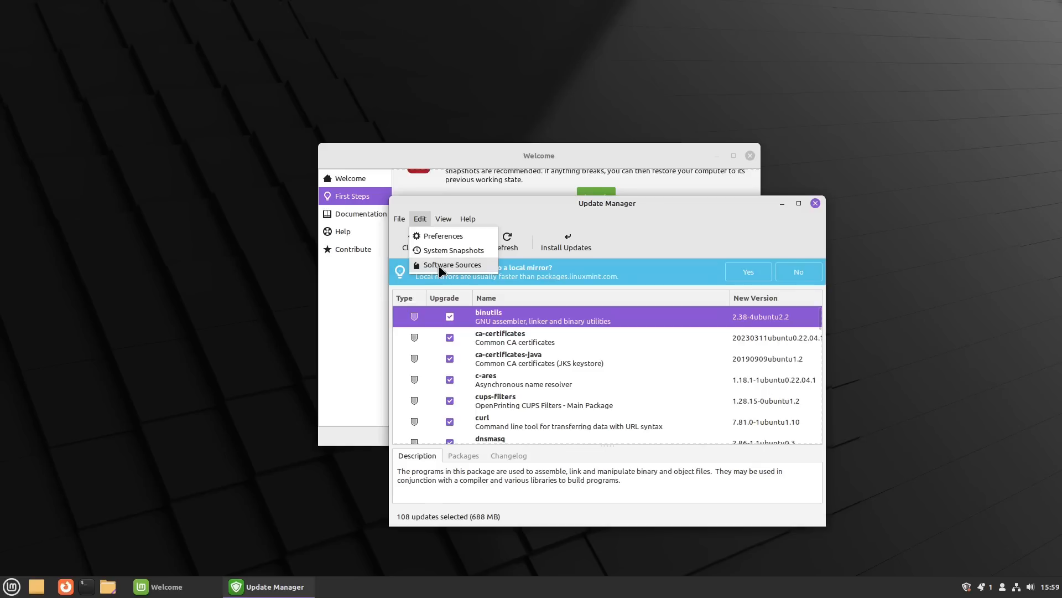
Step: In Preferences, suppress notifications for 90 days after an update, then view the empty Blacklist
left_click(440, 236)
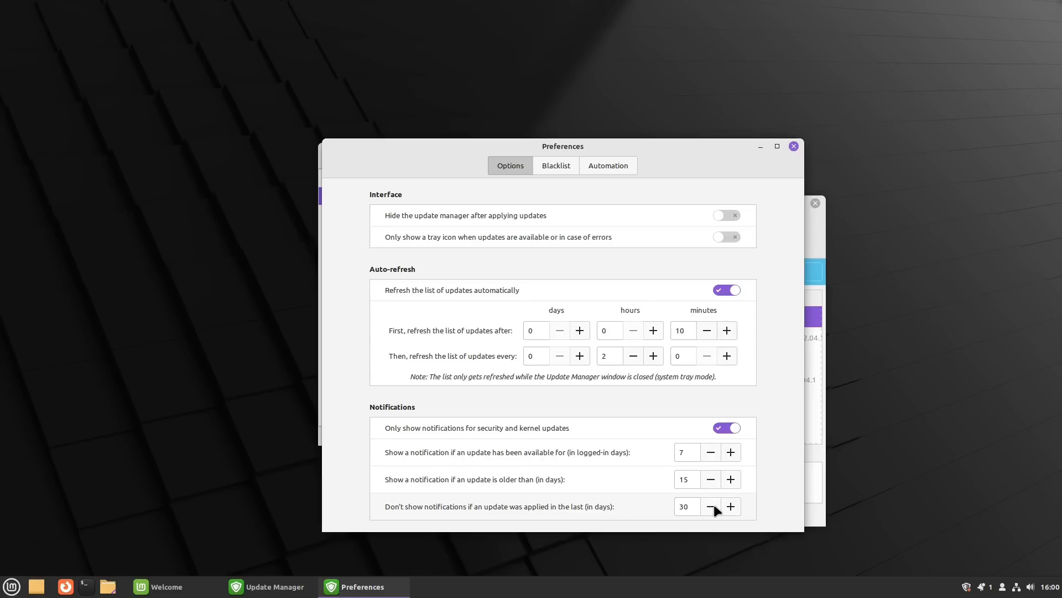
left_click_drag(692, 506, 661, 506)
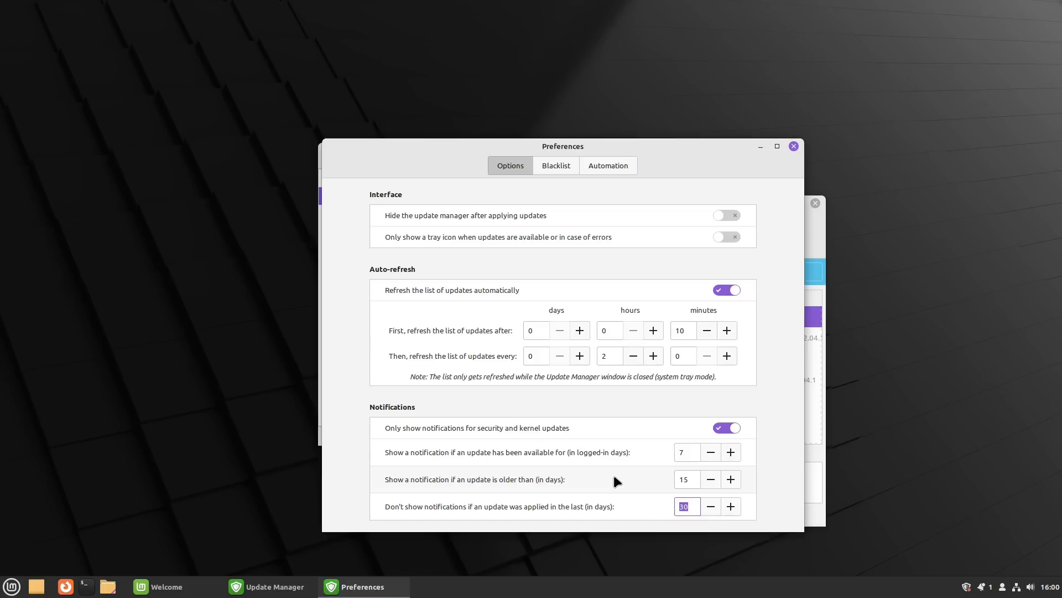
type("14")
key("Down")
type("5")
key("Up")
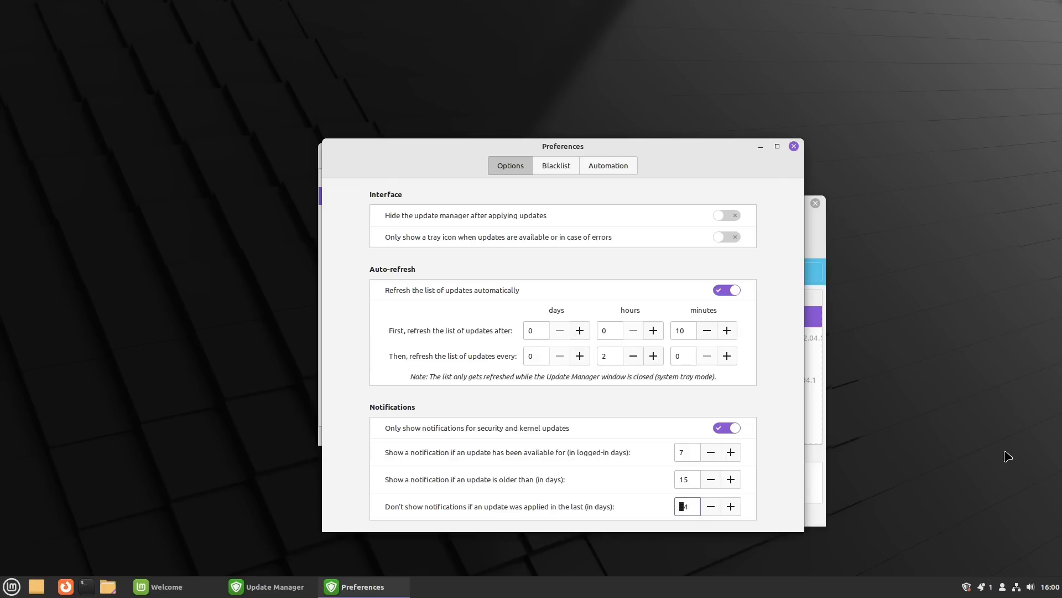
type("90")
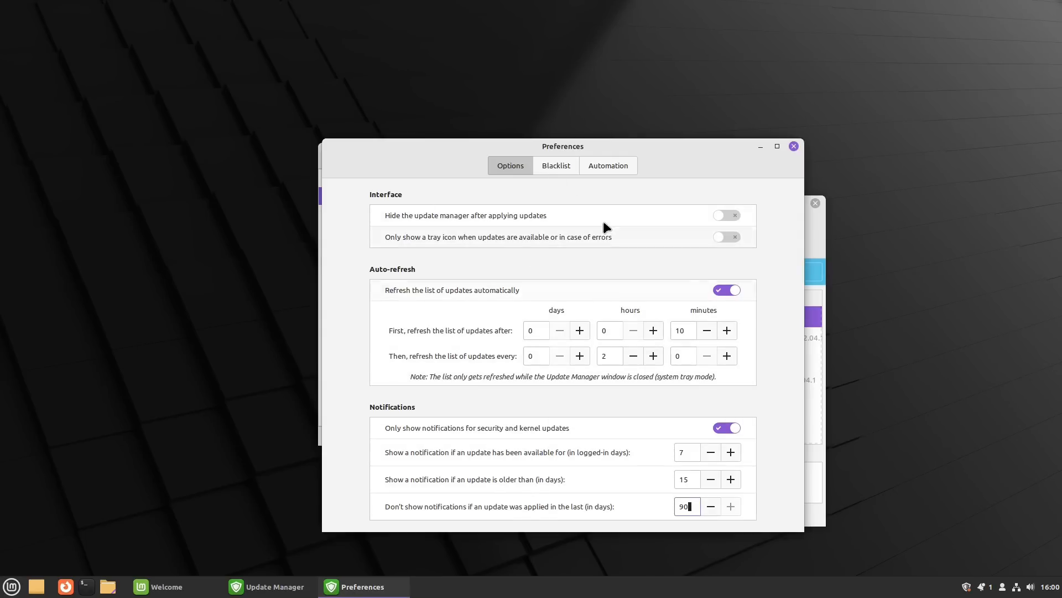
left_click(568, 172)
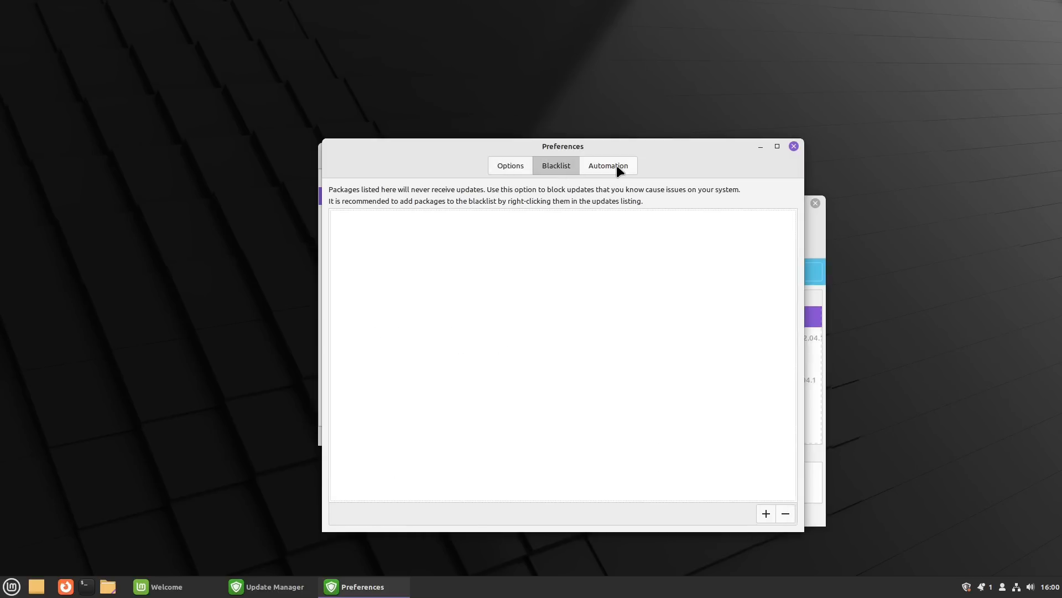
Step: Enable Remove obsolete kernels and dependencies on the Automation tab, authenticate, and close Preferences
left_click(618, 168)
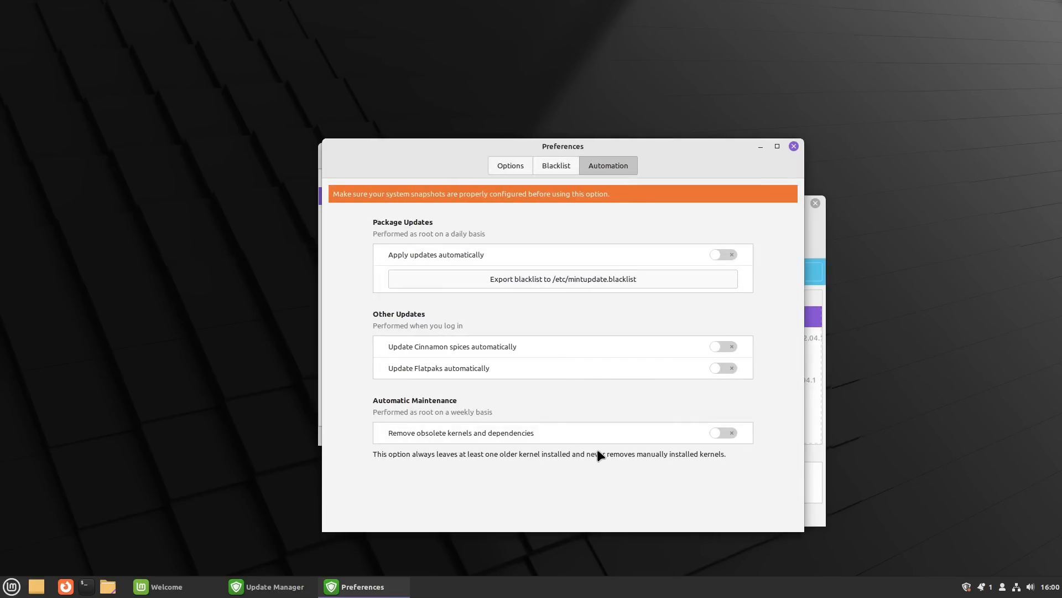
left_click(719, 431)
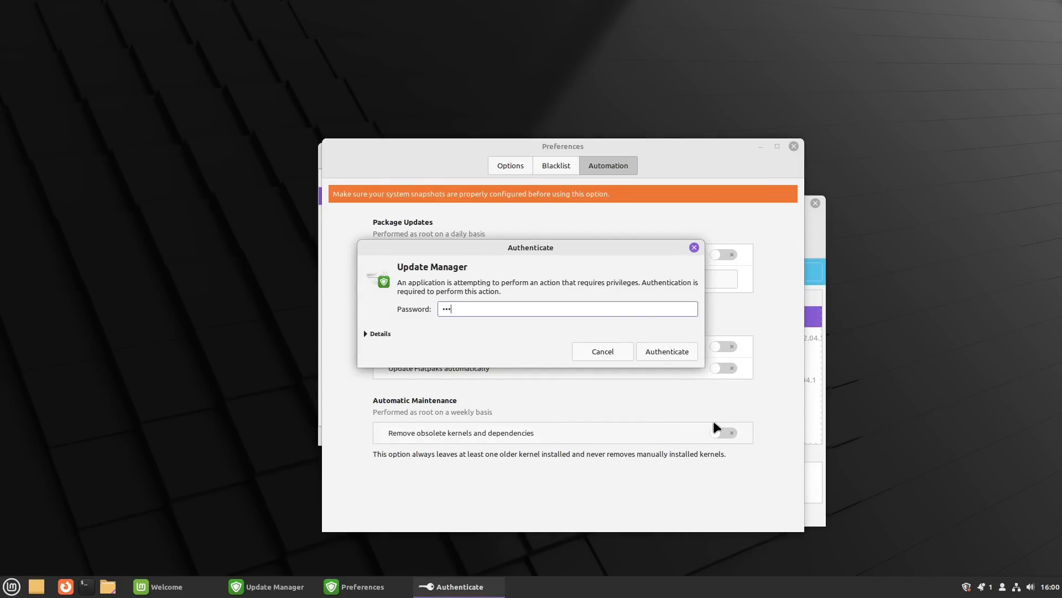
left_click(684, 353)
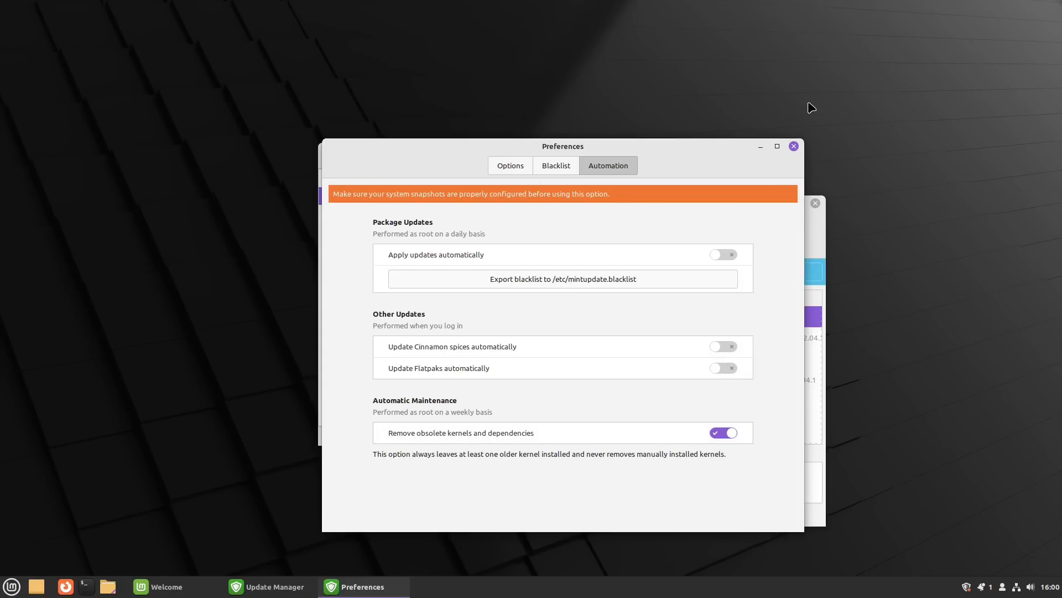
left_click(794, 147)
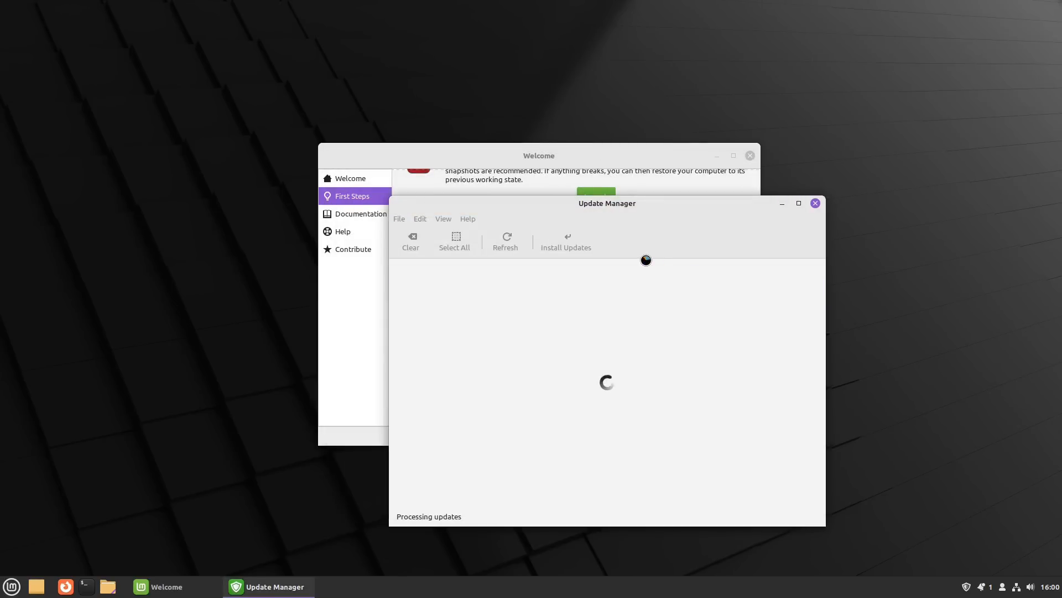
Step: Close Update Manager and launch Software Manager from the Welcome screen's First Steps
scroll(561, 309, "down", 4)
scroll(609, 354, "down", 6)
left_click(815, 203)
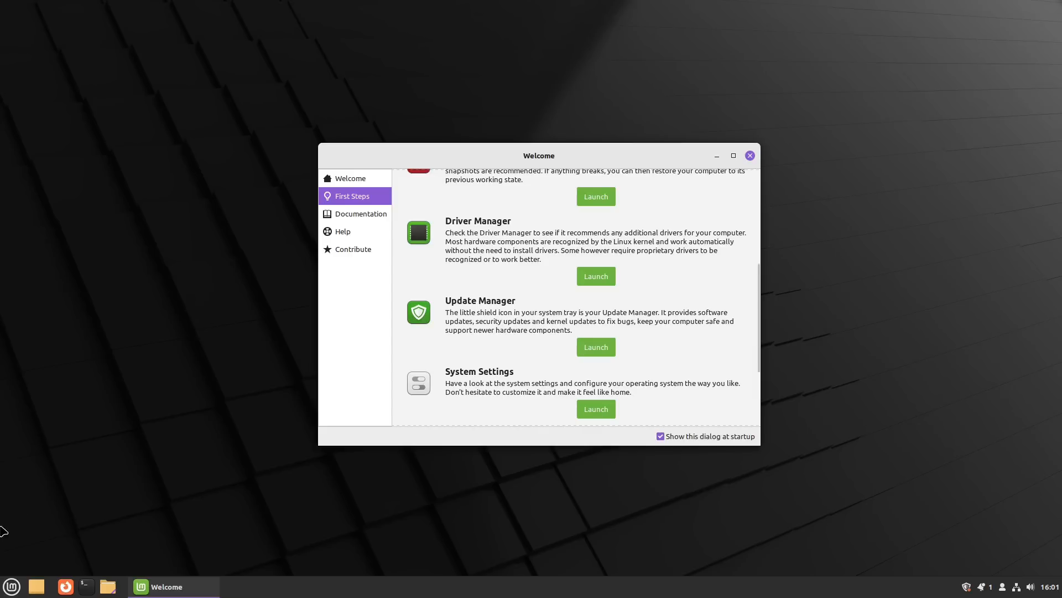
scroll(523, 324, "down", 2)
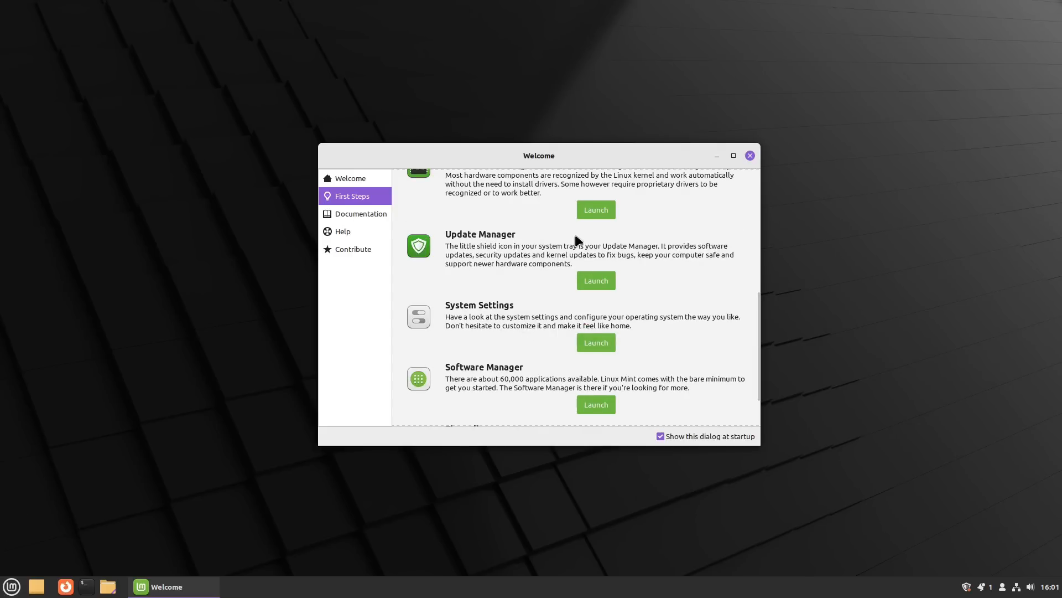
left_click(604, 409)
Step: Browse the Software Manager home page with featured Gnome-chess and popular apps
left_click(12, 585)
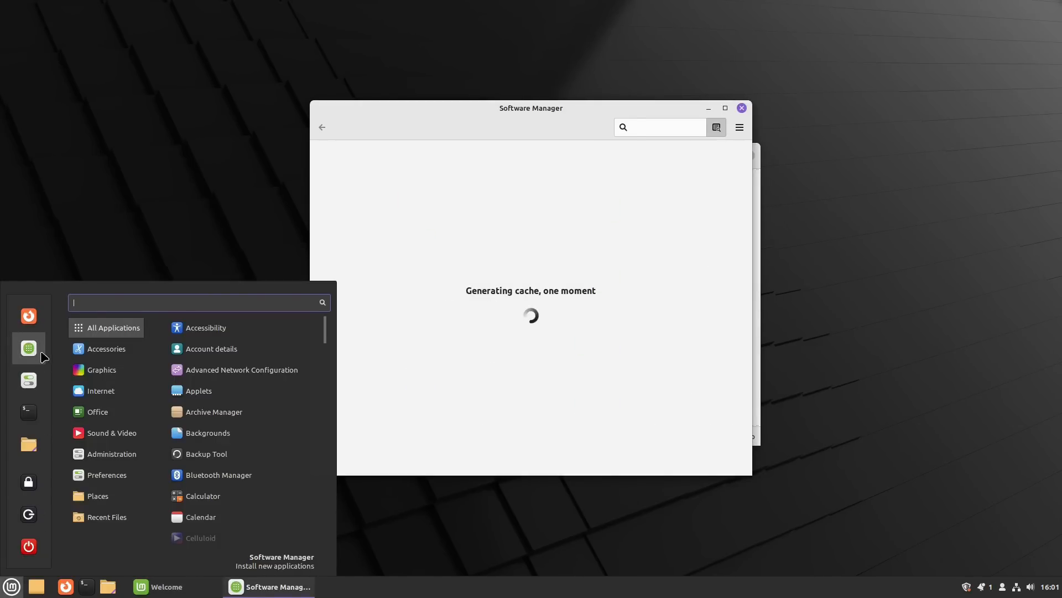
left_click(11, 585)
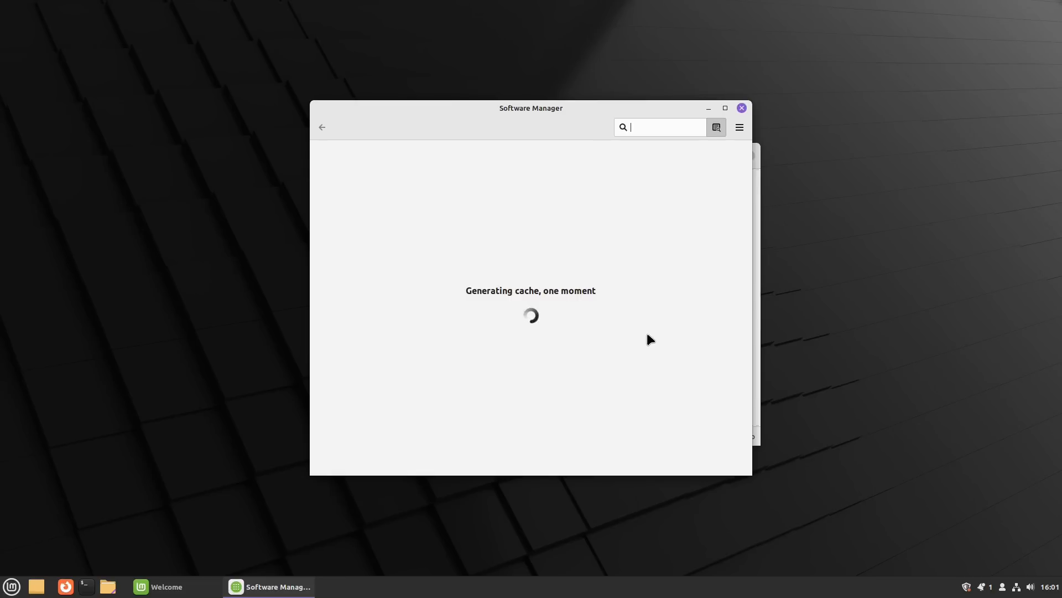
scroll(624, 334, "down", 10)
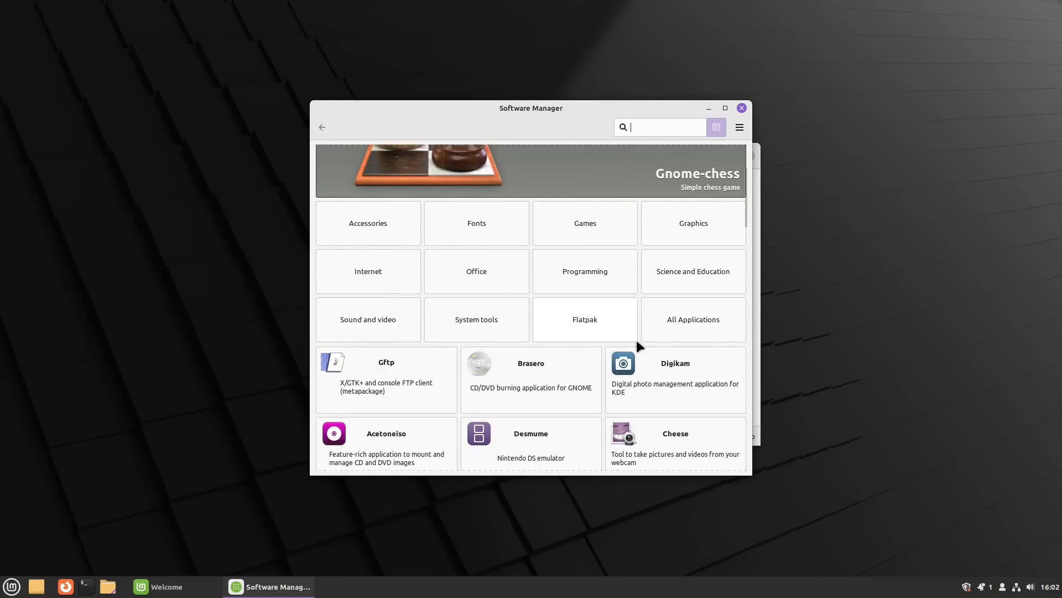
left_click_drag(744, 267, 741, 228)
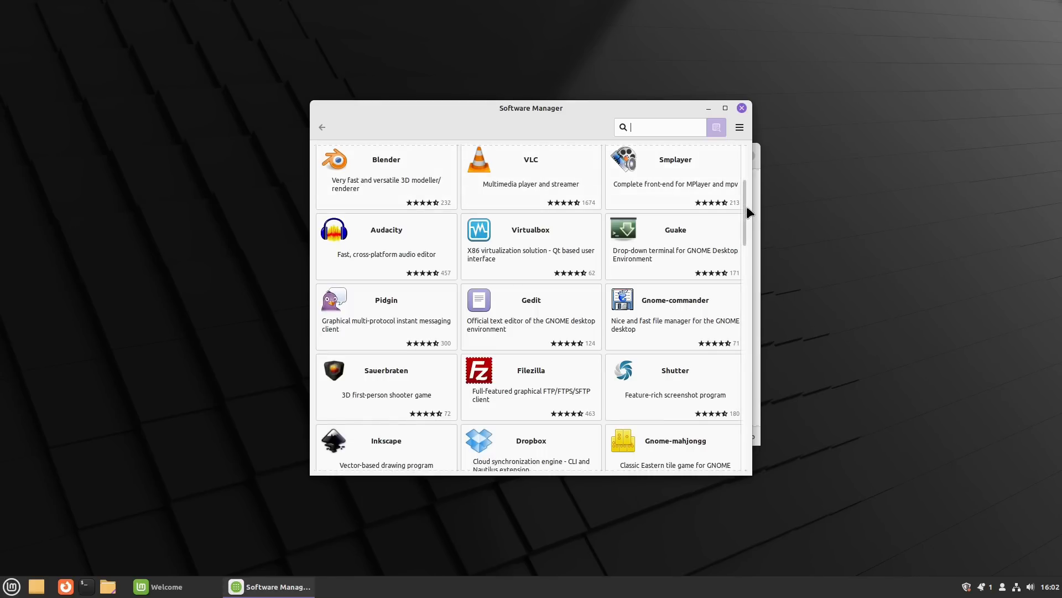
mouse_move(745, 206)
left_mouse_down()
mouse_move(742, 178)
mouse_move(746, 229)
mouse_move(745, 206)
left_mouse_up()
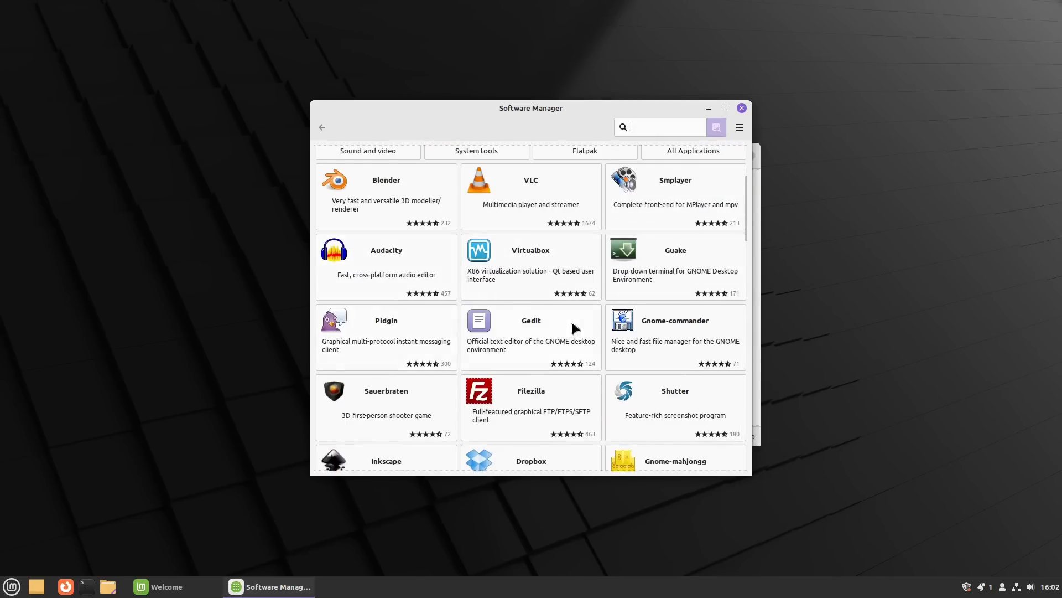
left_click_drag(746, 234, 719, 168)
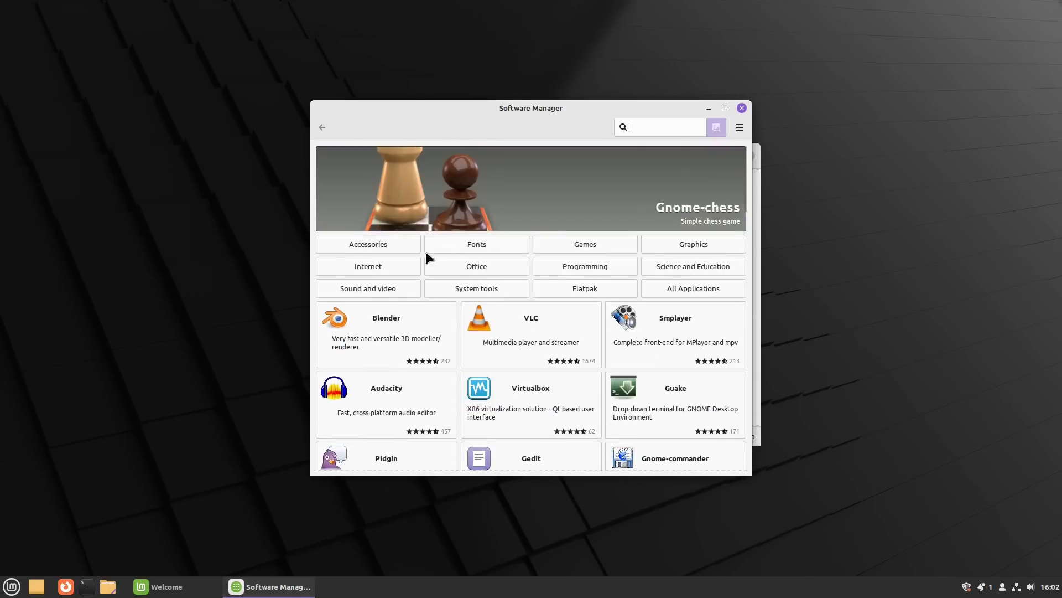
Step: Open the Graphics category and scroll through its applications
left_click(664, 242)
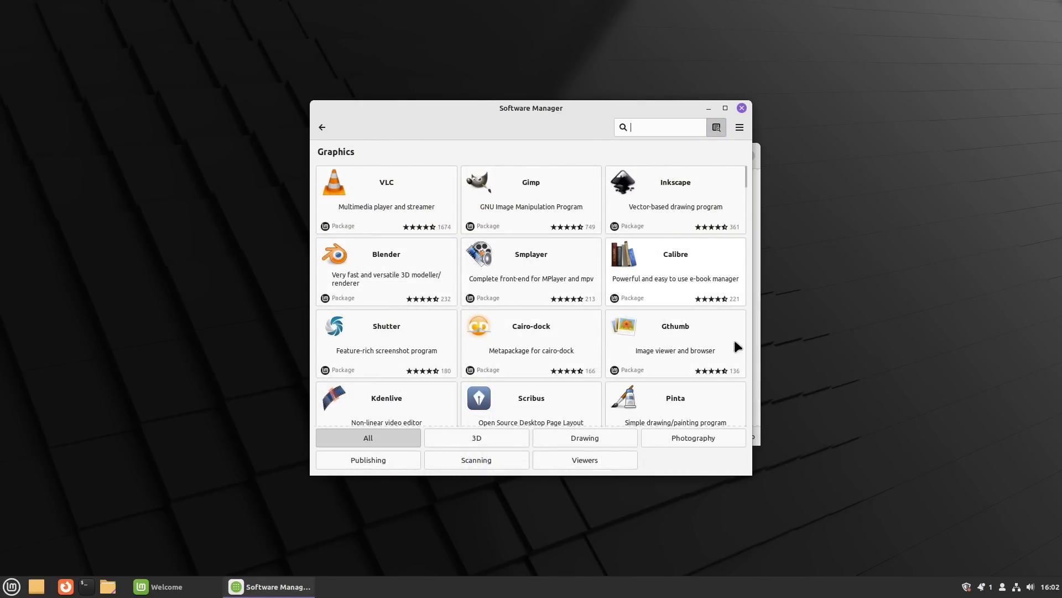
scroll(681, 353, "down", 1)
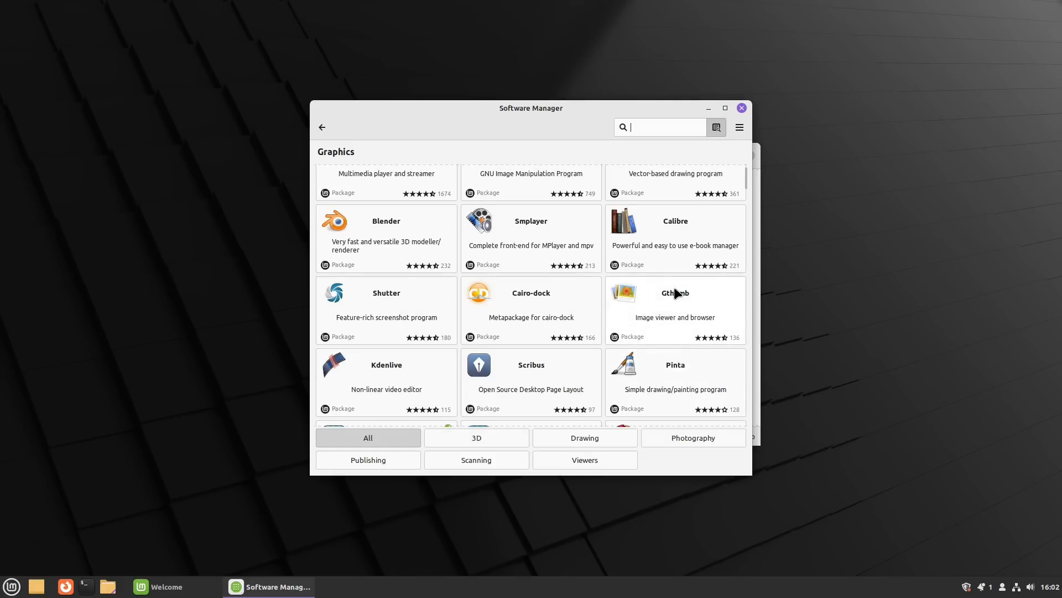
scroll(676, 292, "down", 1)
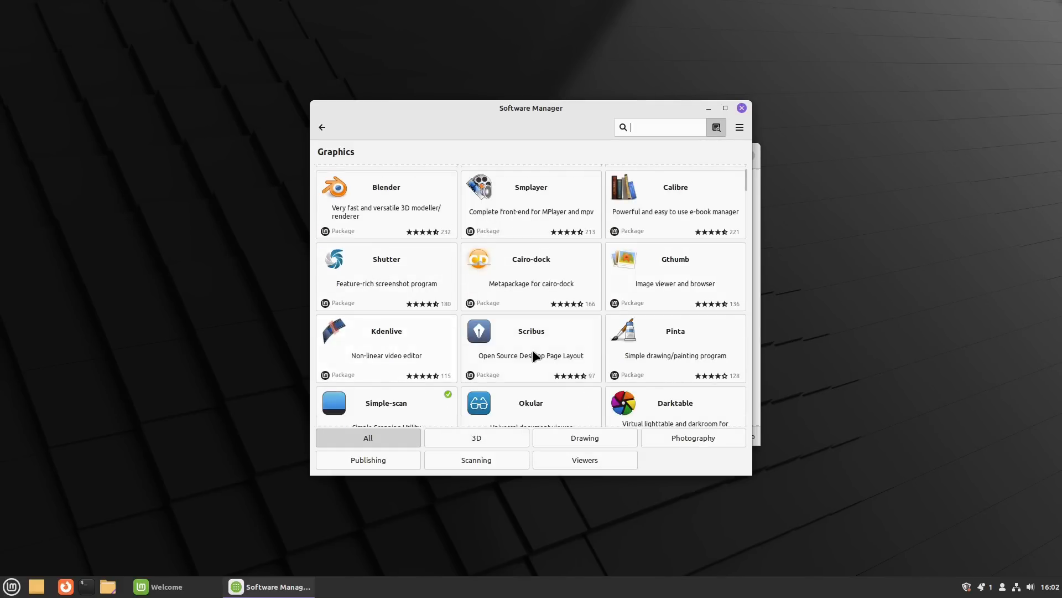
scroll(529, 337, "down", 4)
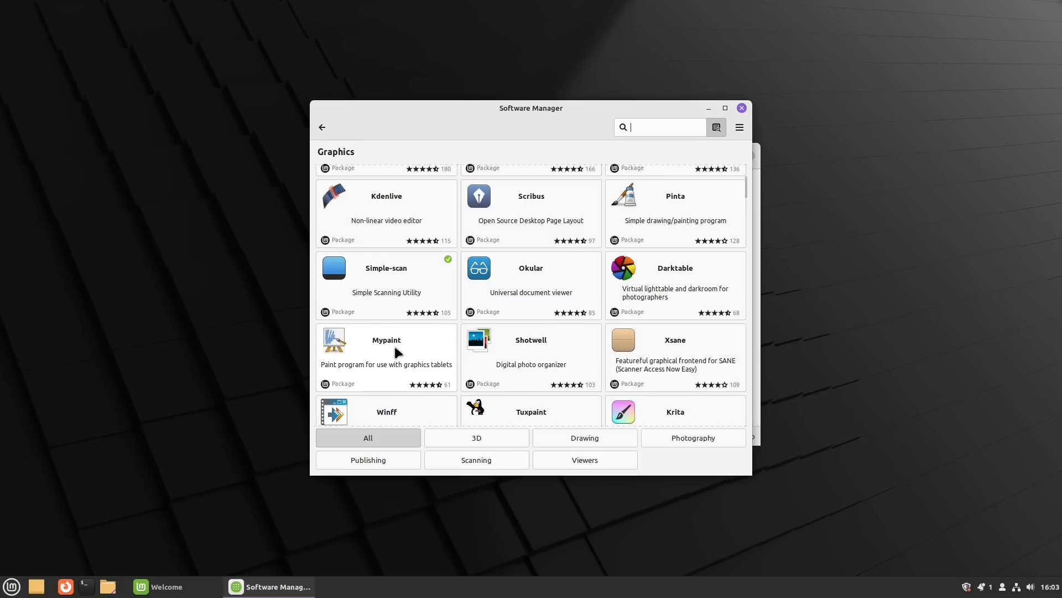
scroll(397, 349, "down", 7)
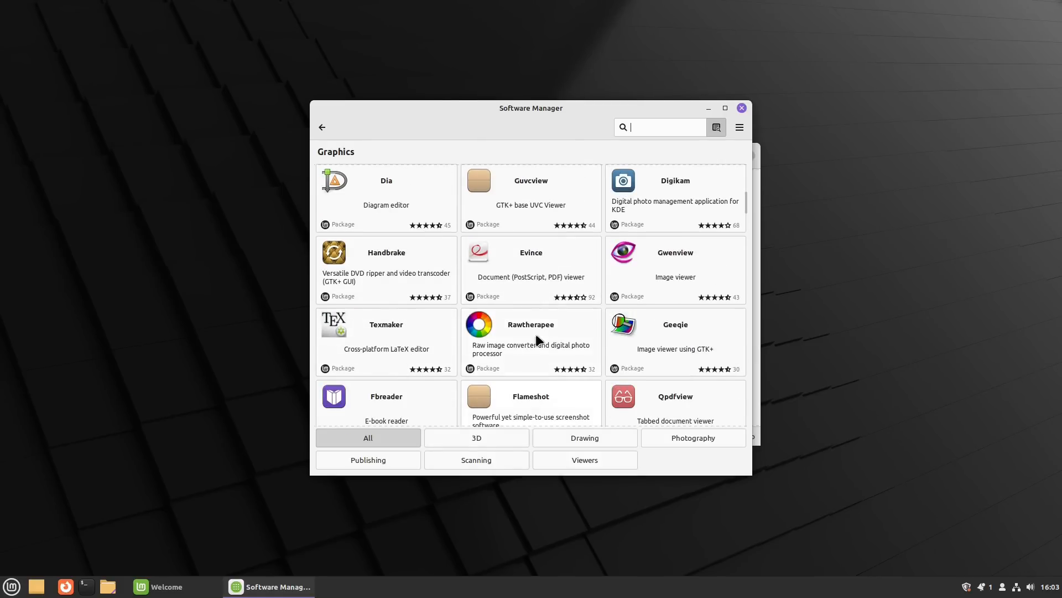
scroll(535, 334, "up", 5)
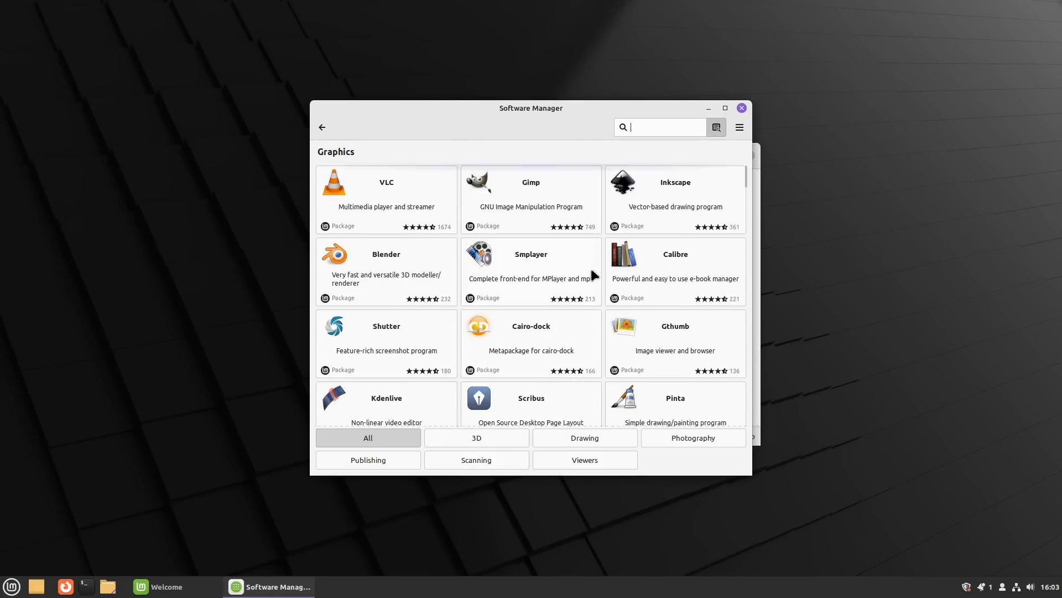
Step: Switch to the Internet category, browse its apps, then search for 'browser'
left_click(320, 129)
left_click(389, 269)
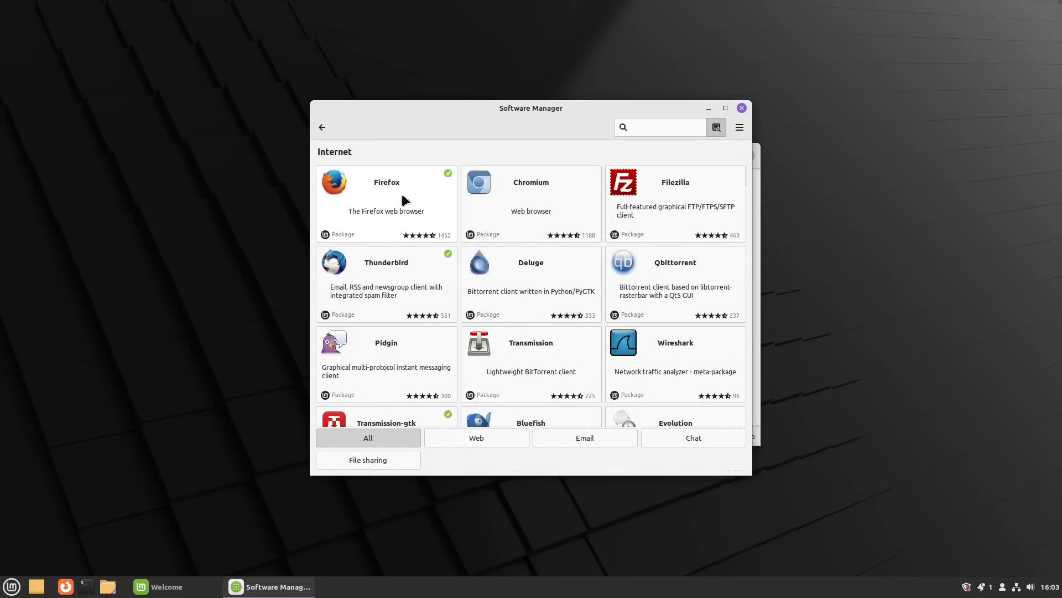
scroll(577, 225, "down", 8)
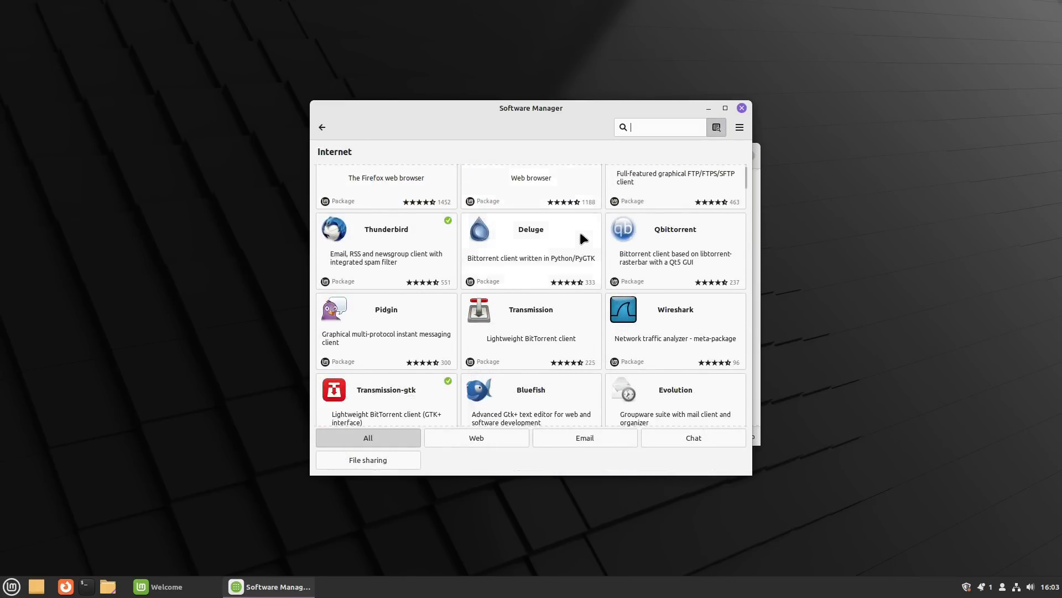
scroll(580, 235, "up", 8)
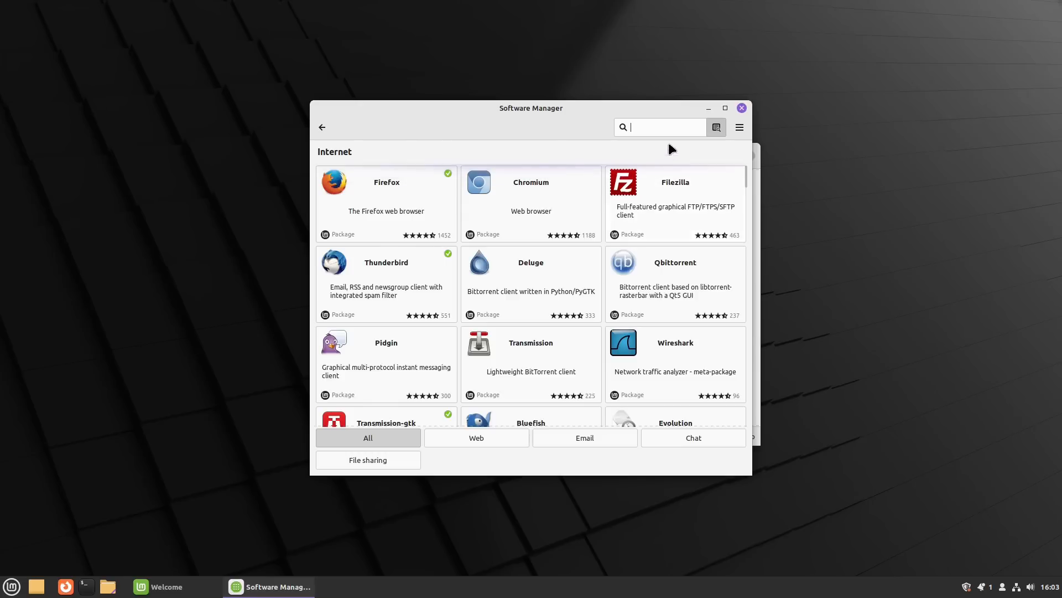
type("browser")
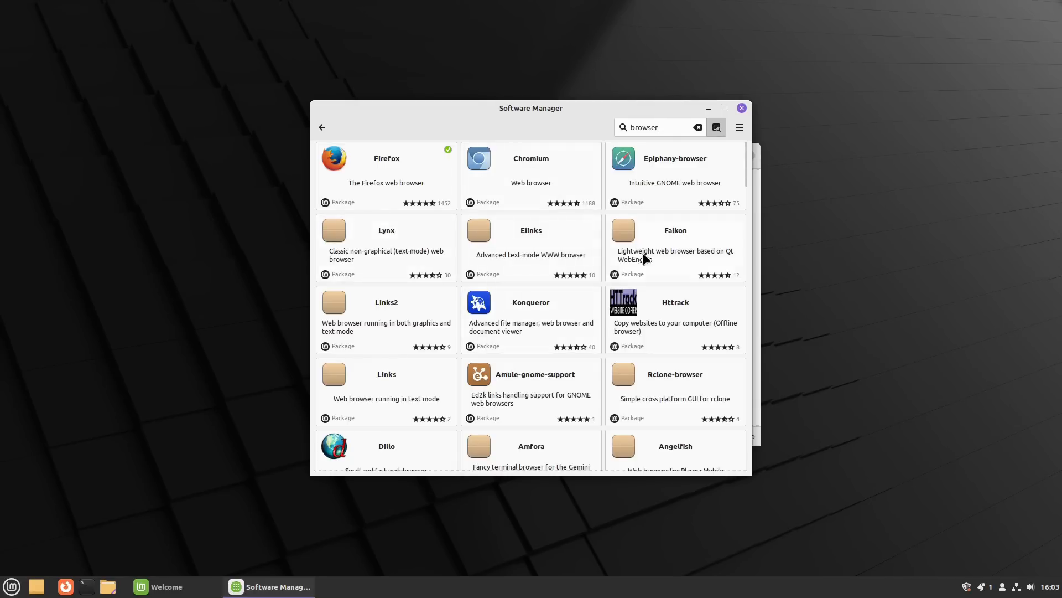
Step: Scroll the 'browser' search results, then search for 'brave', which finds nothing
scroll(553, 450, "down", 3)
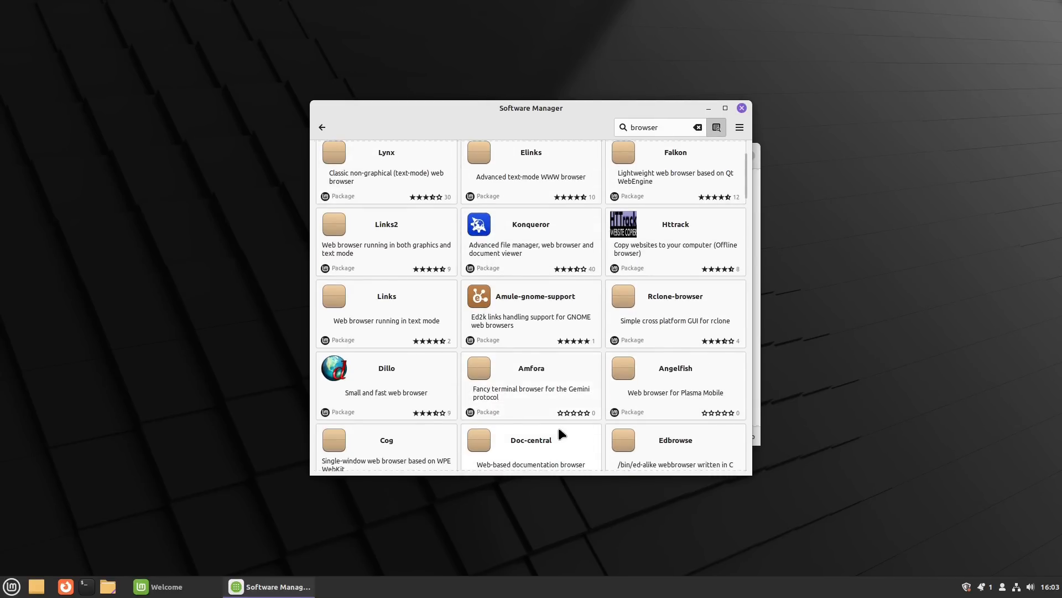
scroll(562, 420, "down", 20)
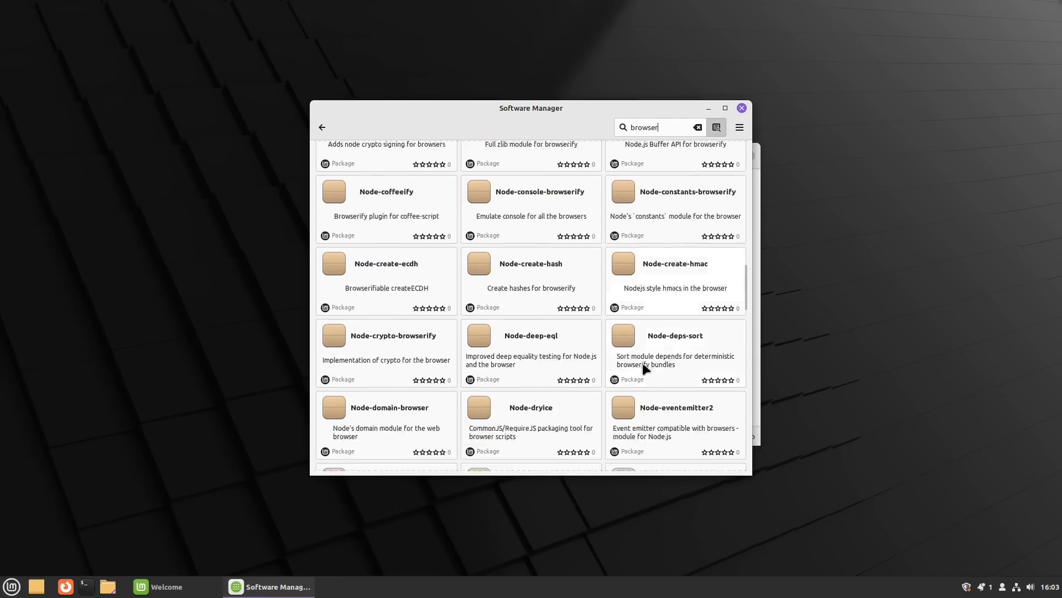
scroll(643, 367, "up", 20)
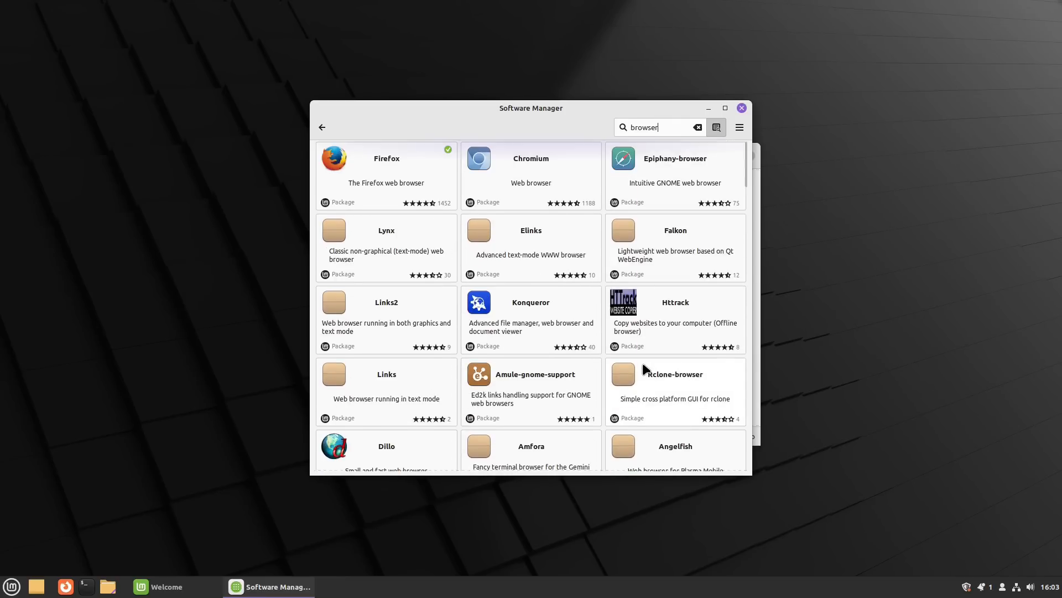
key("BackSpace")
key("BackSpace")
key("BackSpace")
key("BackSpace")
key("BackSpace")
key("BackSpace")
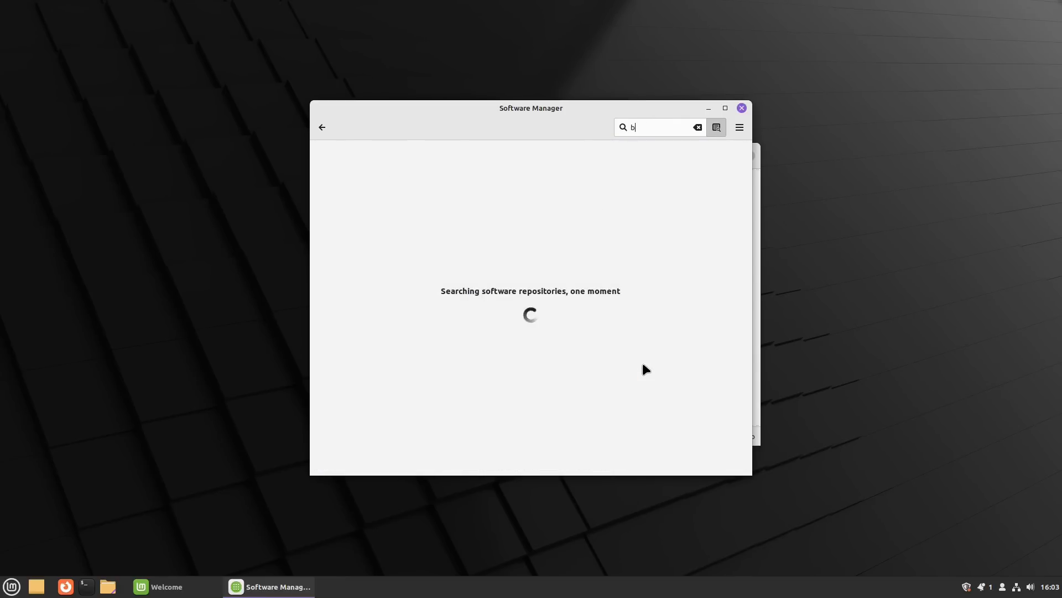
type("rave")
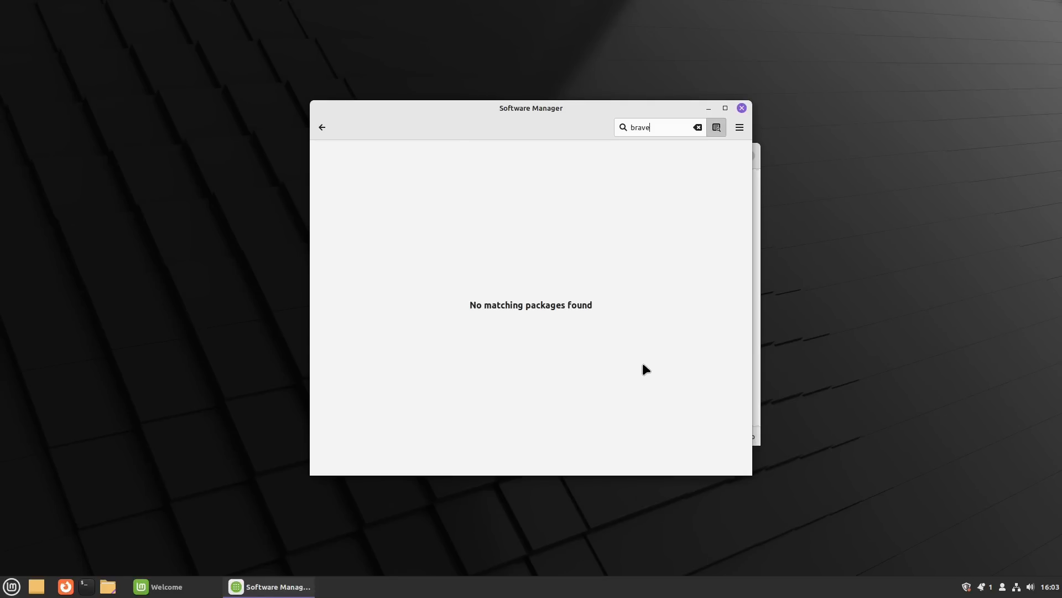
Step: Search for 'librewolf', find its Flathub result, and return to the home page
key("BackSpace")
key("BackSpace")
key("BackSpace")
key("BackSpace")
key("BackSpace")
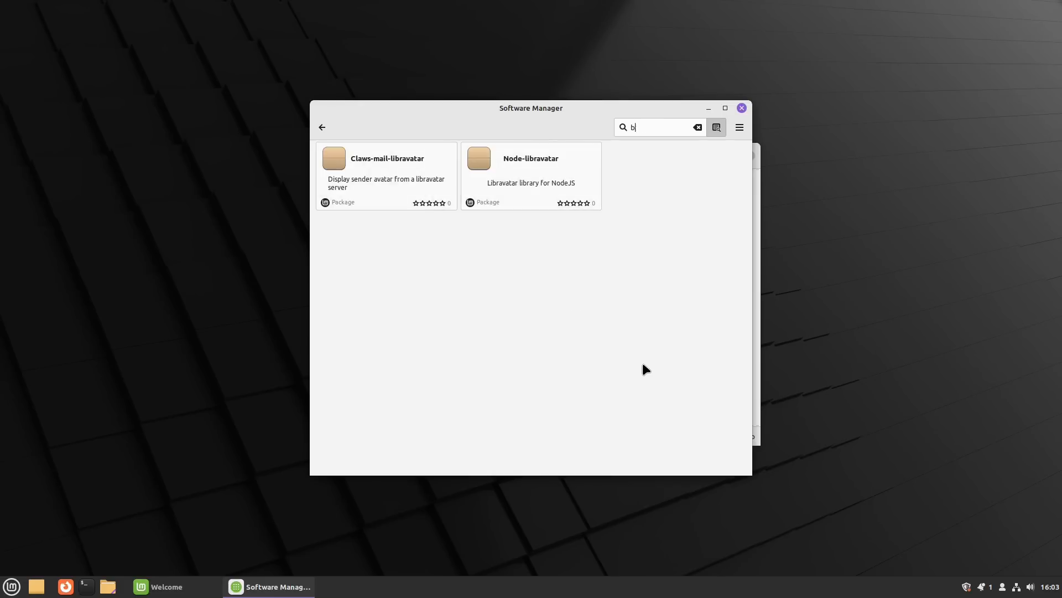
type("libre")
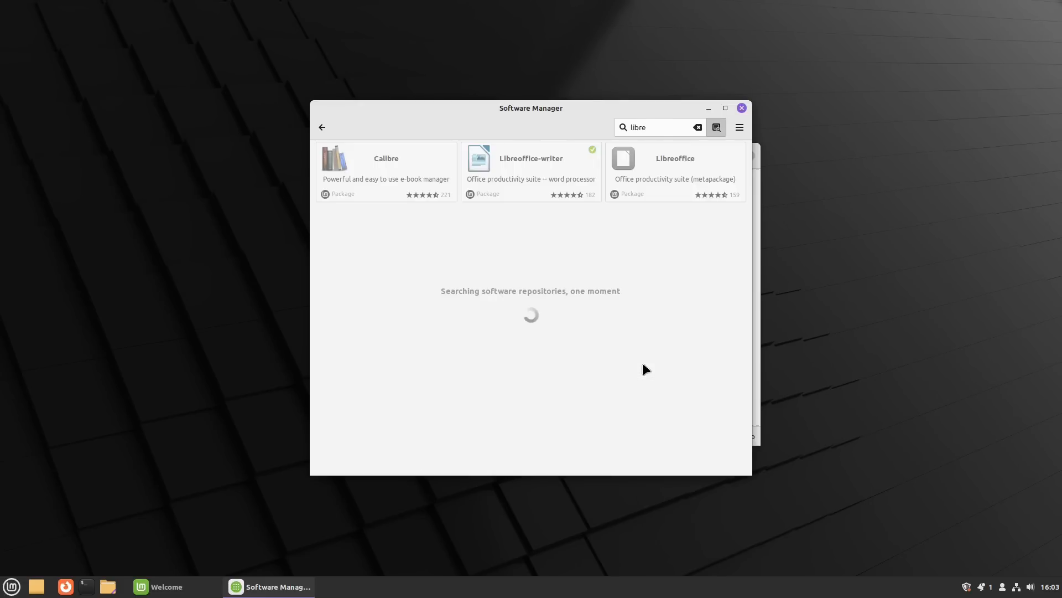
type("wo")
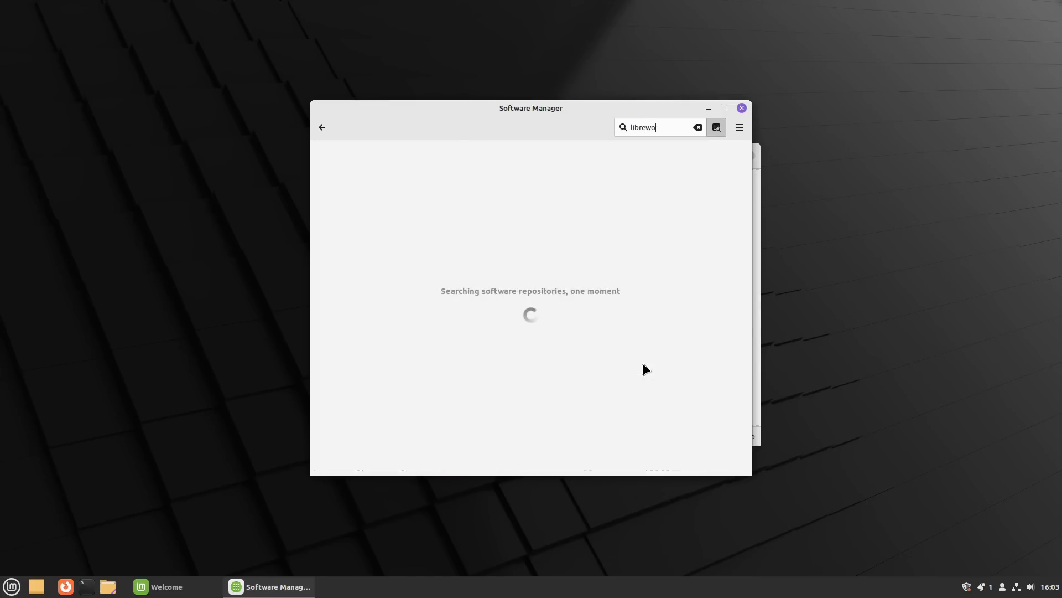
type("lf")
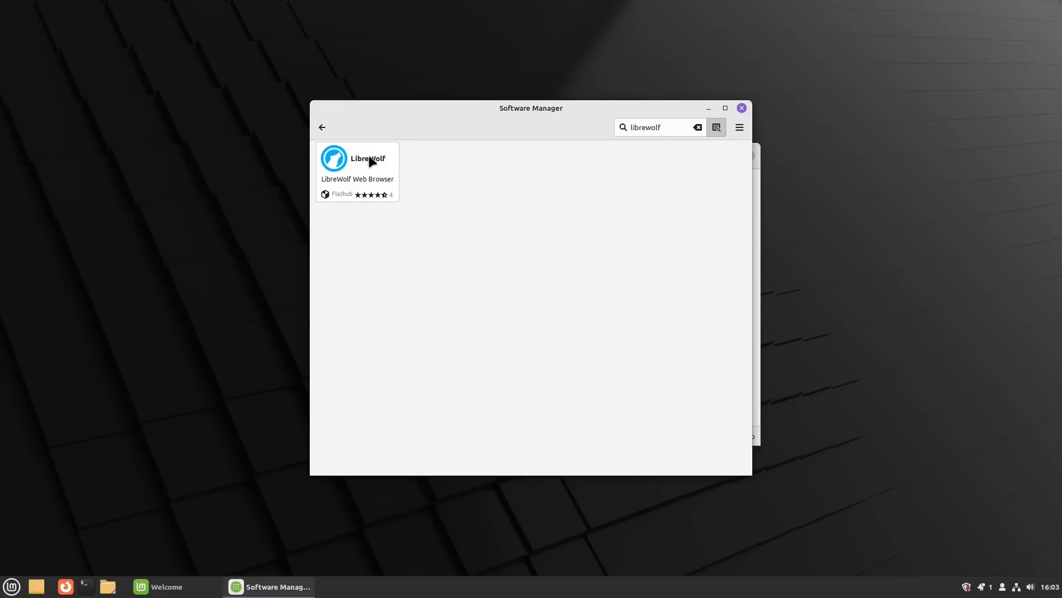
left_click(322, 128)
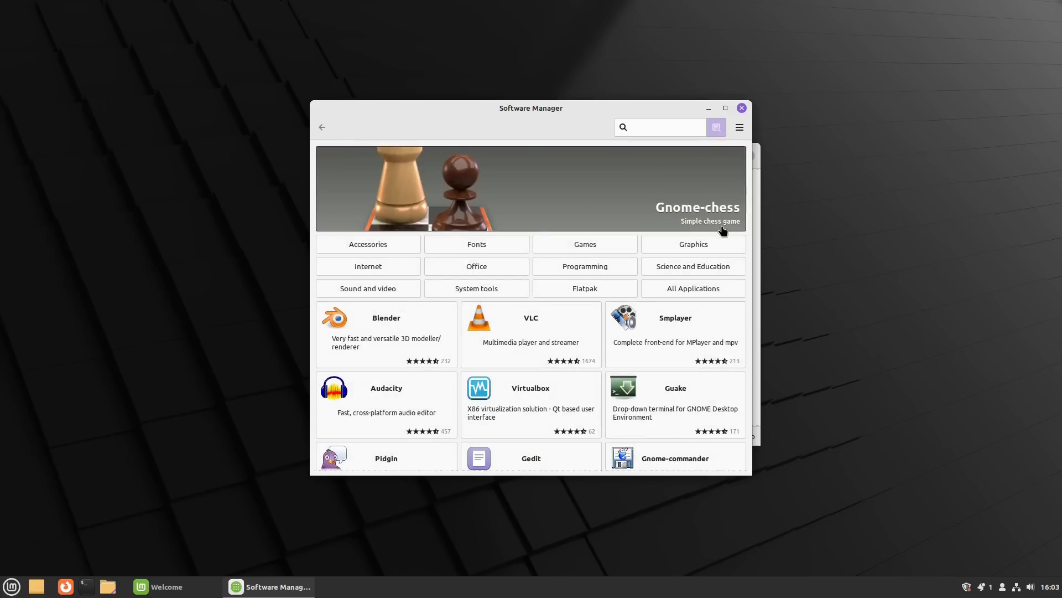
Step: Browse the Programming and Internet categories, returning home after each
left_click(570, 266)
scroll(645, 287, "down", 5)
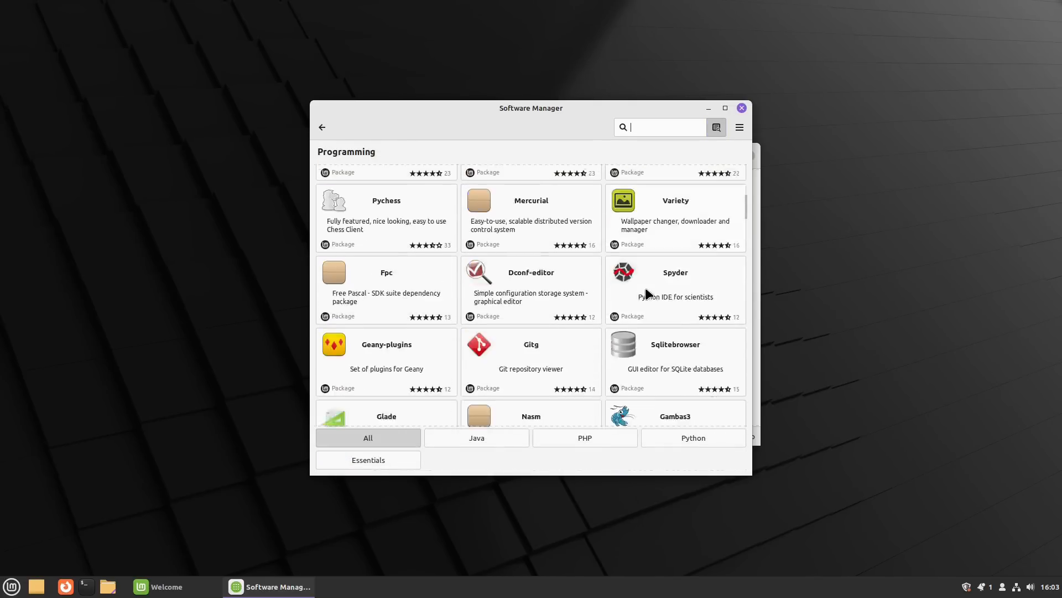
scroll(645, 287, "down", 4)
scroll(645, 287, "up", 20)
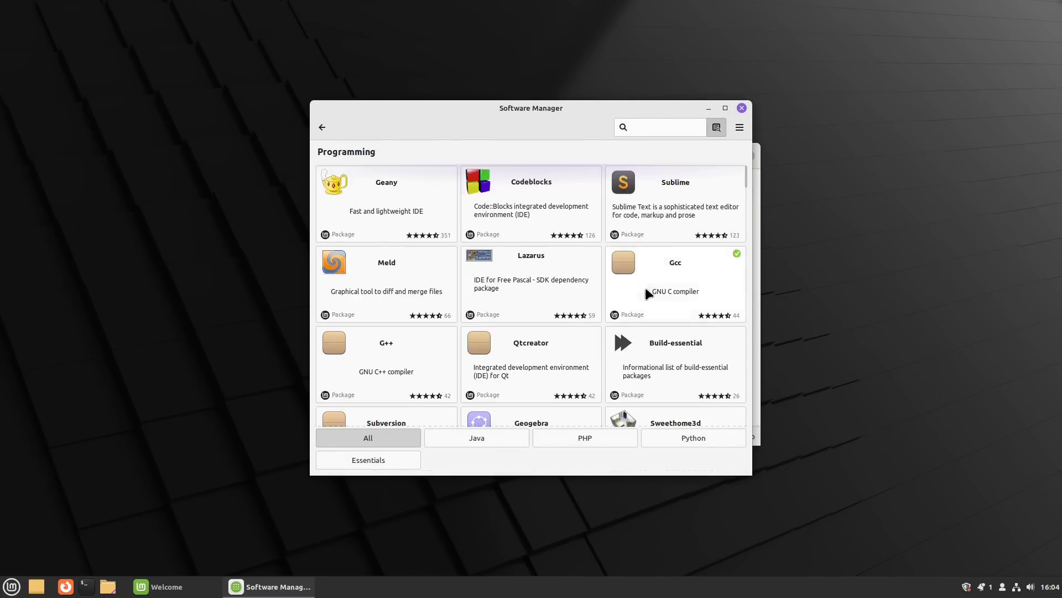
left_click(322, 127)
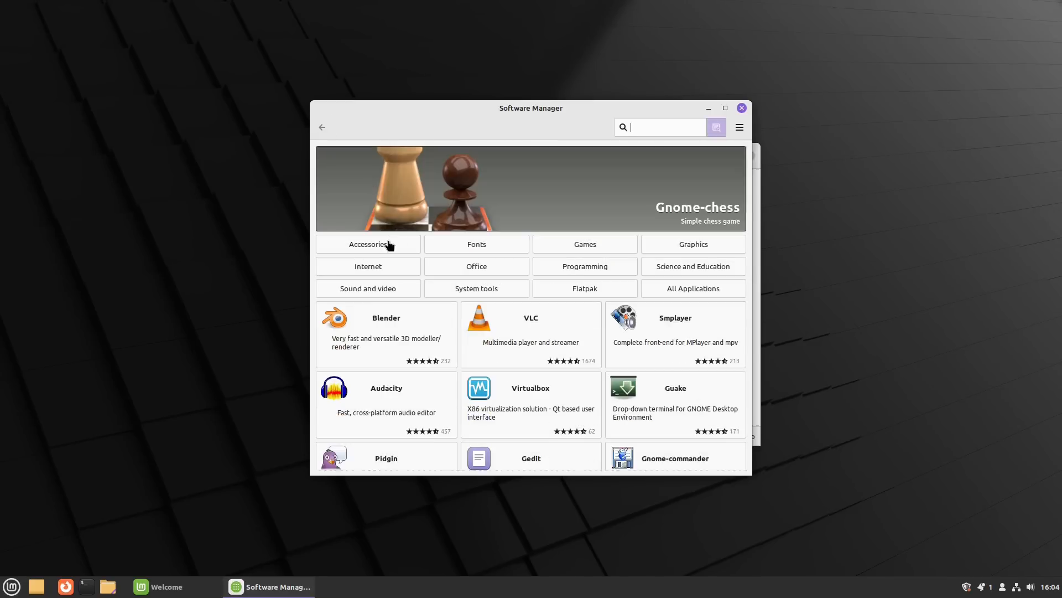
left_click(384, 266)
left_click(322, 127)
Step: Browse the Games and Accessories categories, returning home after each
left_click(599, 244)
scroll(645, 199, "down", 5)
scroll(644, 194, "up", 5)
left_click(323, 129)
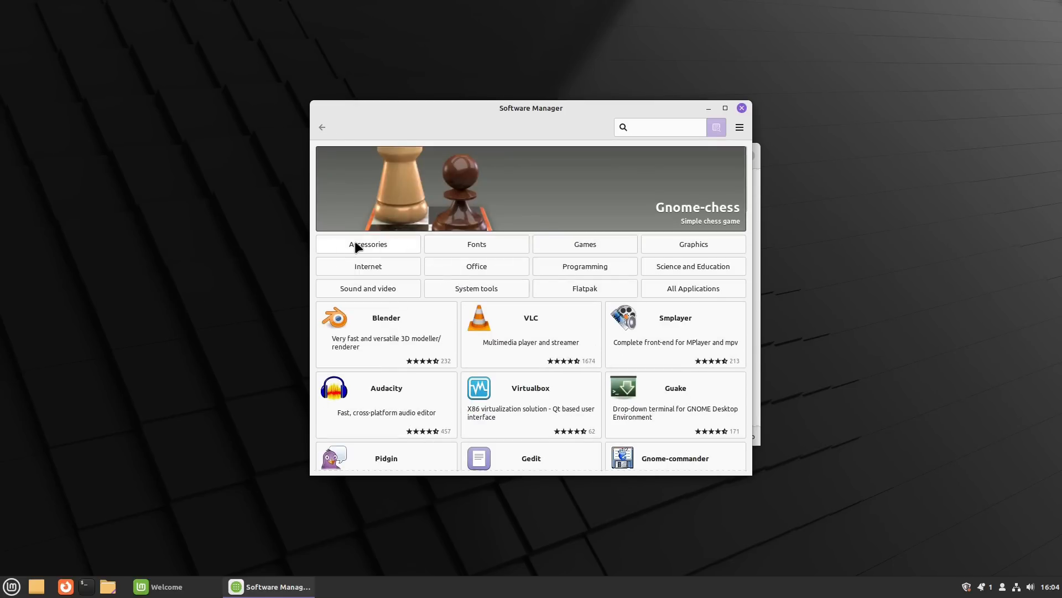
left_click(356, 247)
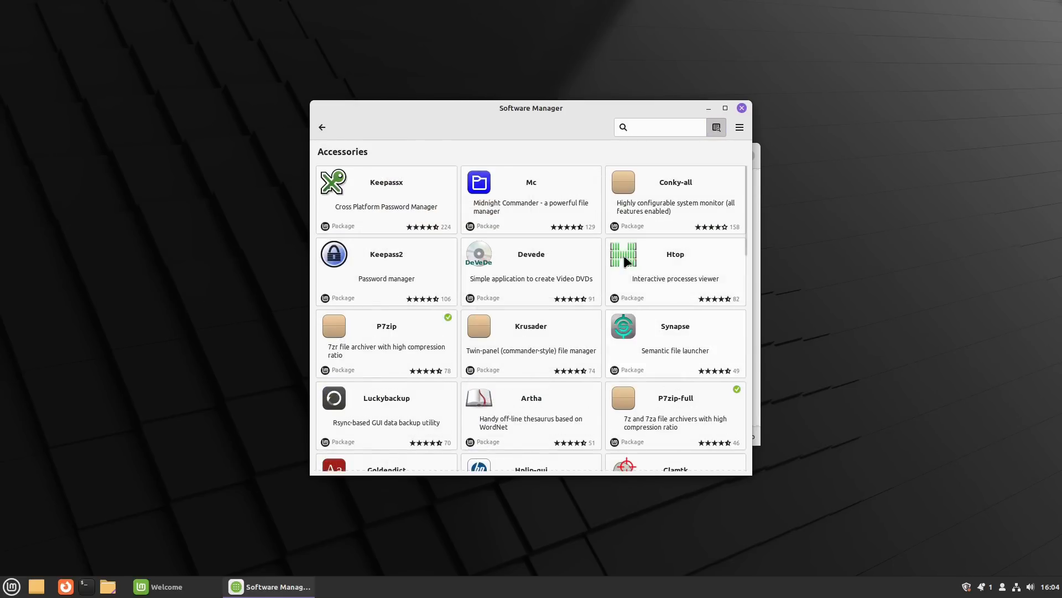
scroll(702, 296, "down", 3)
scroll(698, 291, "down", 2)
scroll(697, 291, "up", 5)
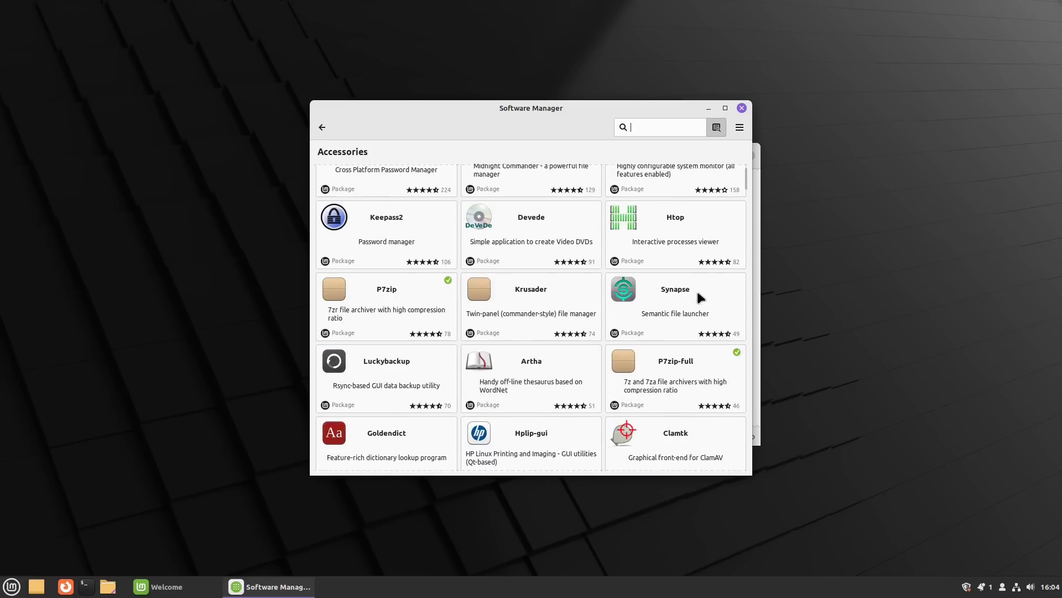
left_click(323, 127)
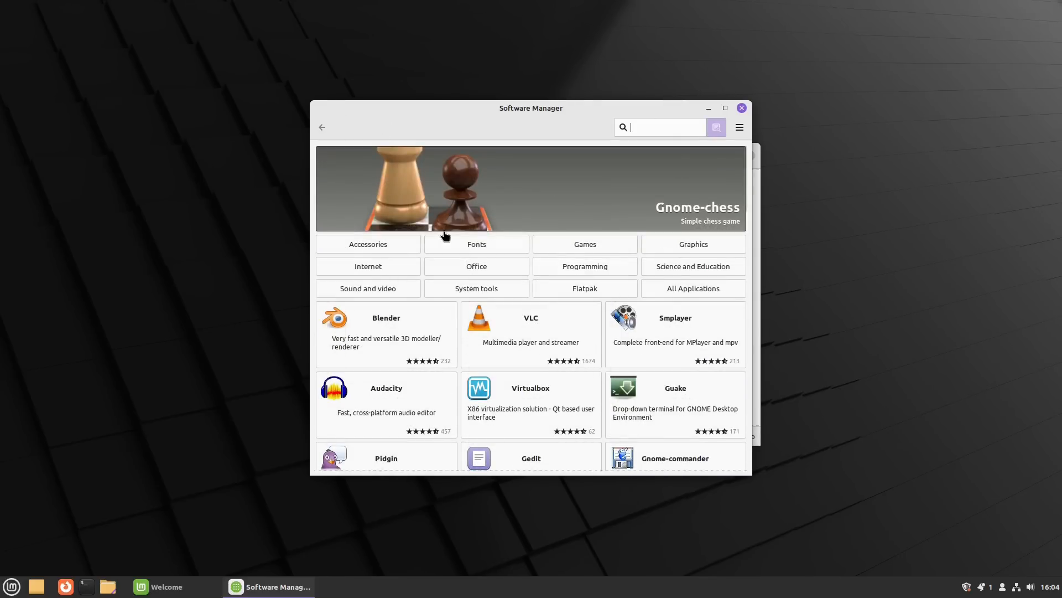
Step: Scroll the home page and close Software Manager
scroll(631, 191, "down", 10)
scroll(638, 271, "up", 10)
left_click(742, 109)
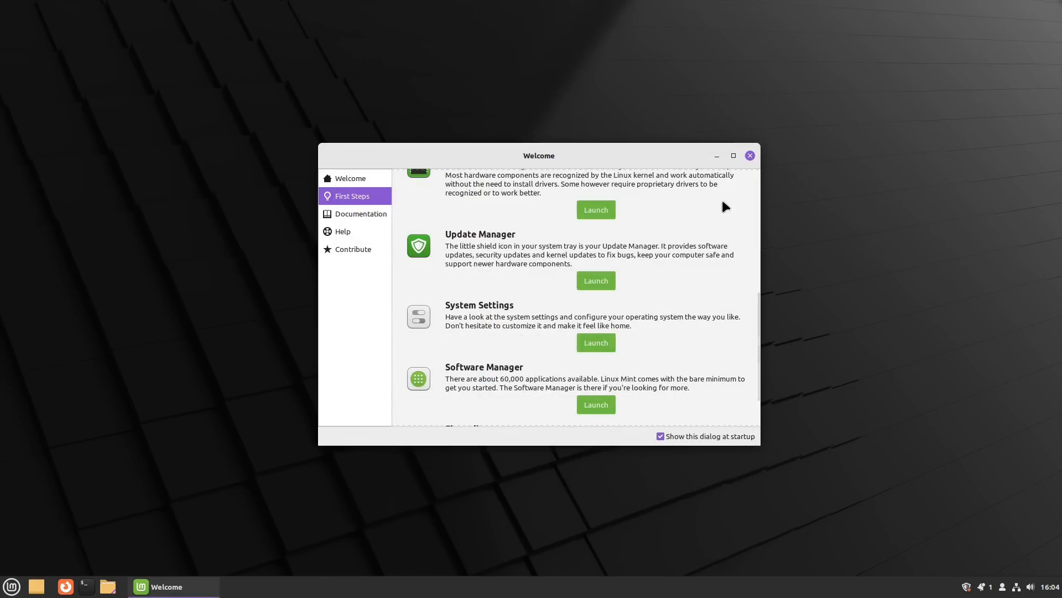
Step: Launch System Settings from the Welcome screen's First Steps
left_click(595, 342)
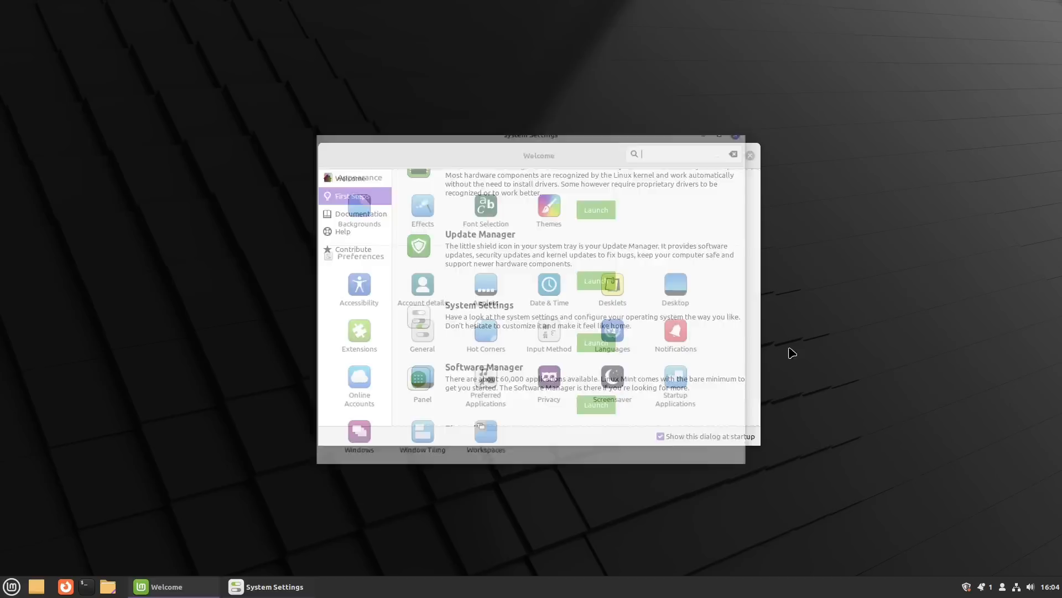
left_click(11, 586)
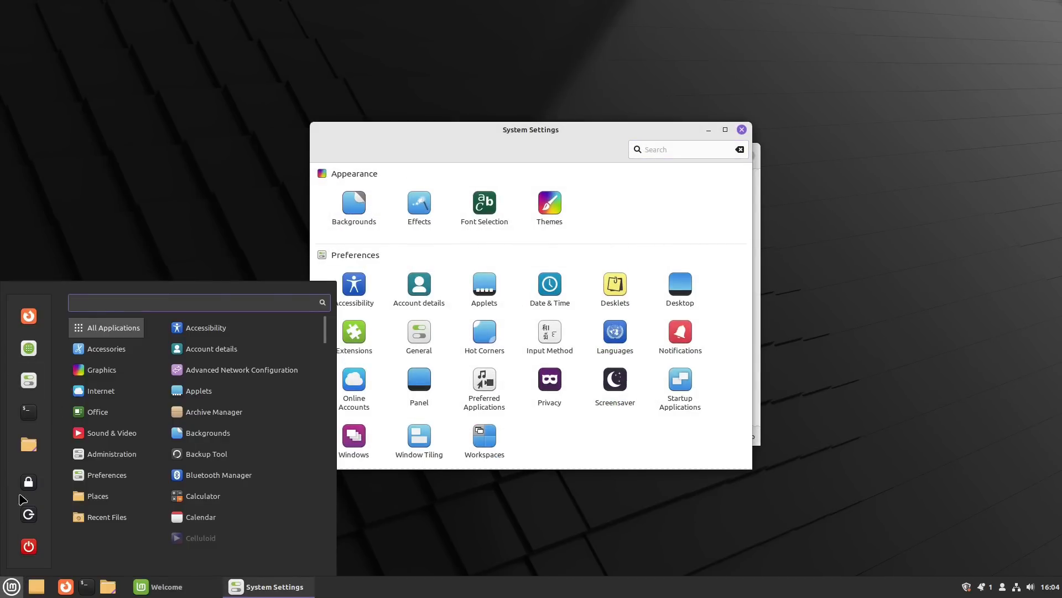
key("Escape")
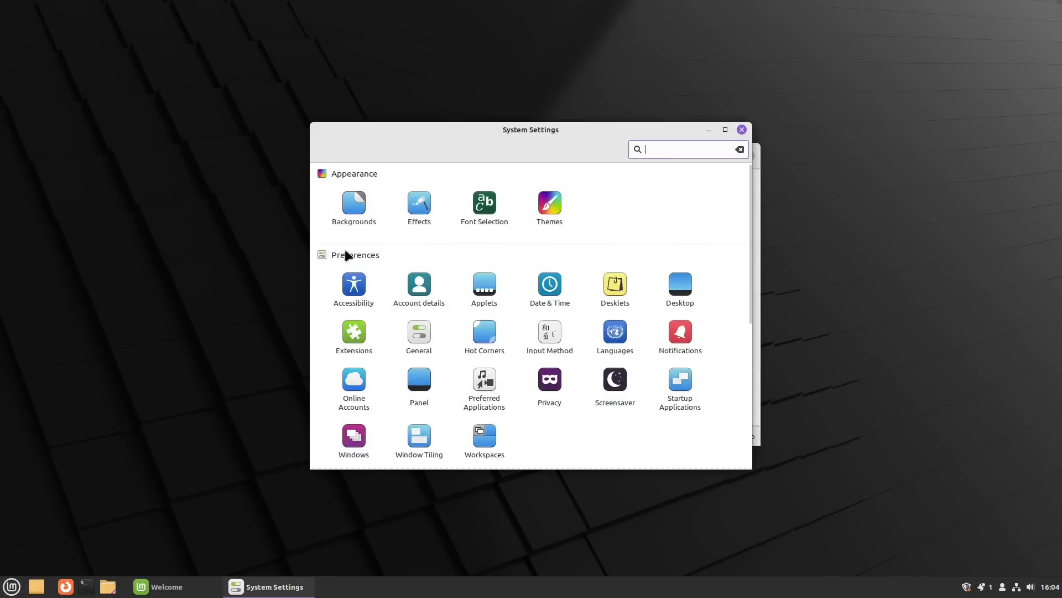
Step: Inspect the Mint-Y-Purple Applications theme choices unchanged, then return to the overview
left_click(550, 205)
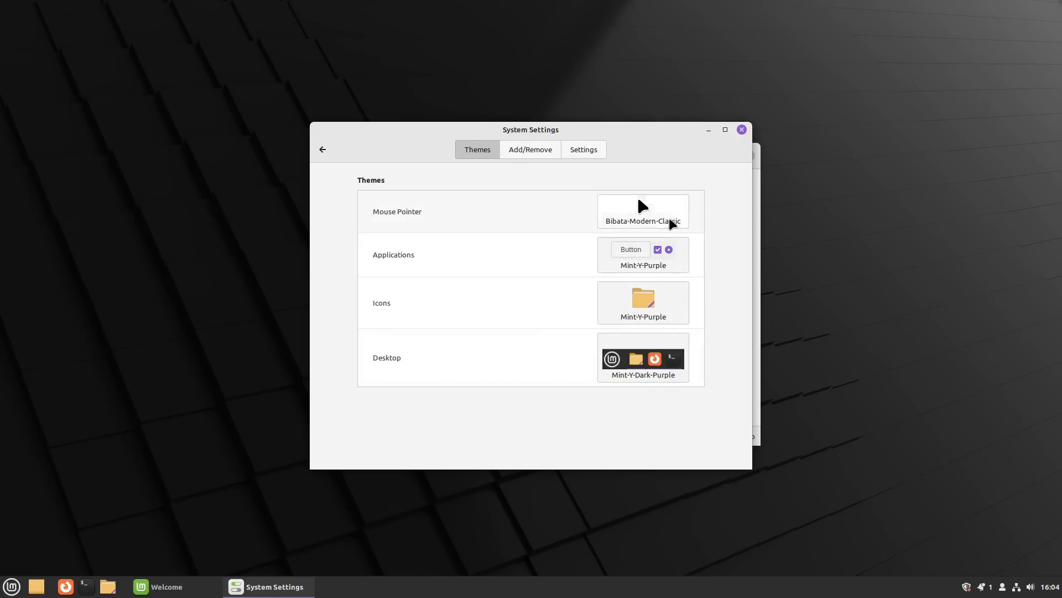
left_click(675, 270)
scroll(1020, 401, "down", 3)
scroll(1008, 396, "up", 3)
left_click(610, 262)
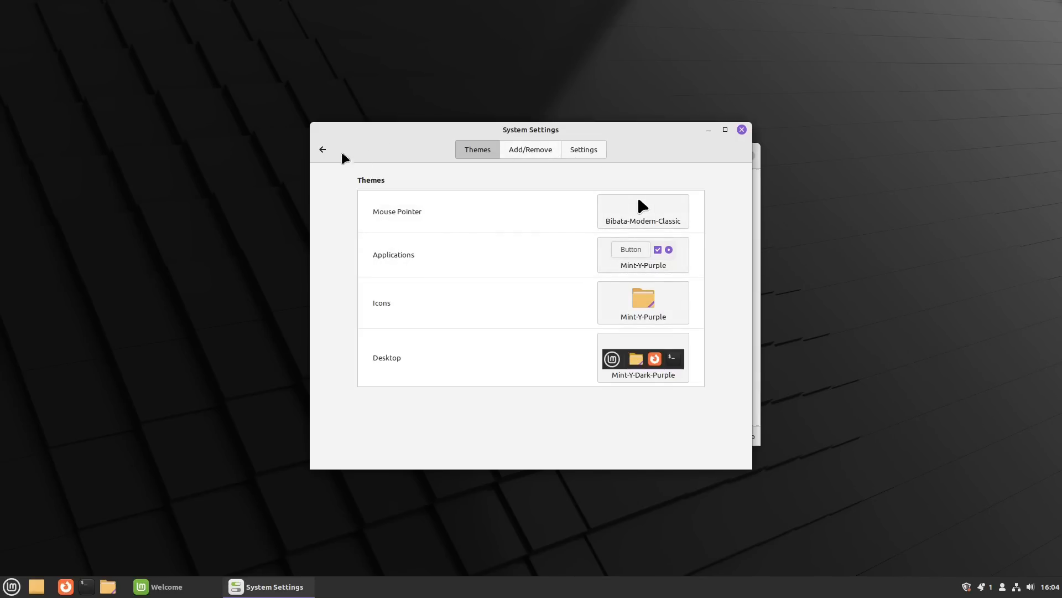
left_click(323, 150)
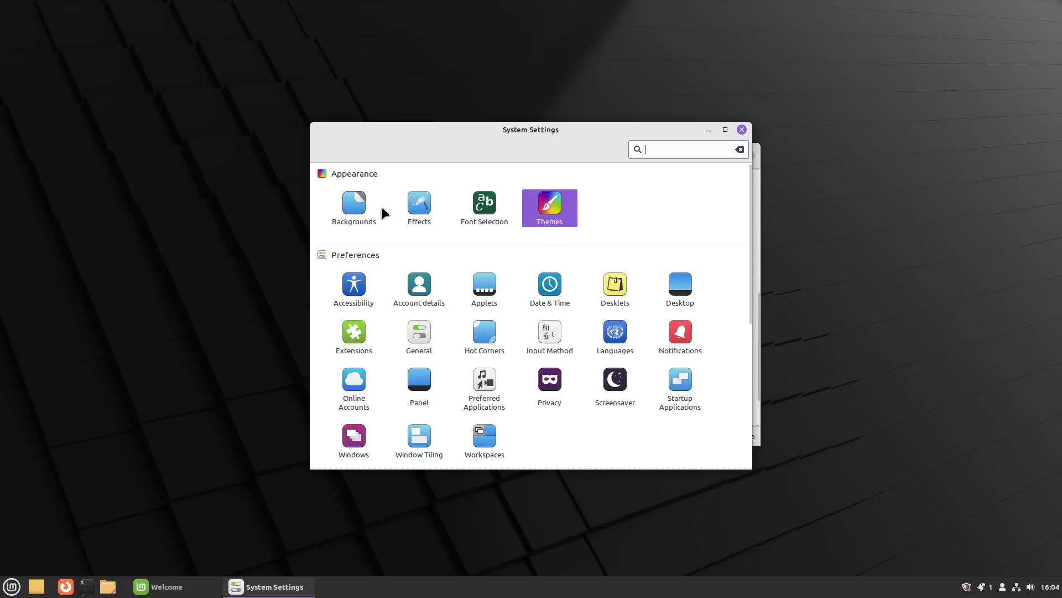
Step: Set the Path forest photo from the Vanessa collection as the desktop background
left_click(354, 210)
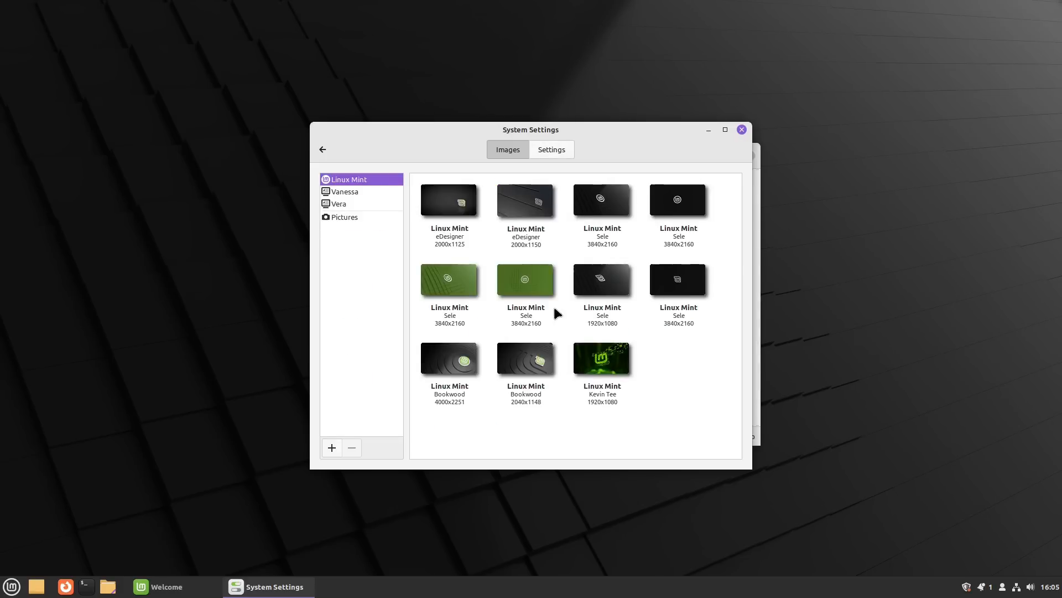
left_click(604, 368)
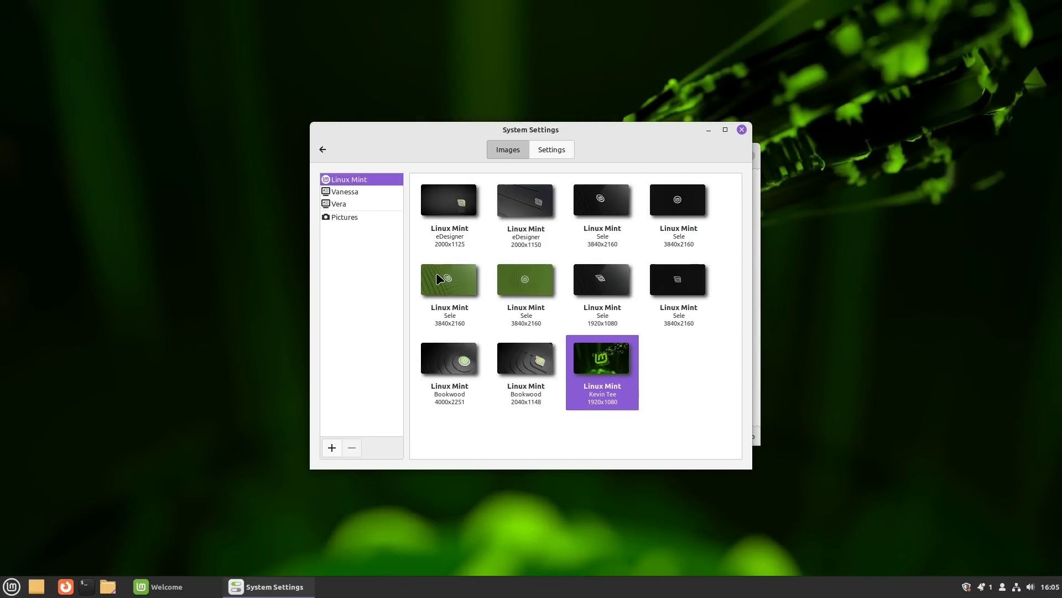
left_click(351, 194)
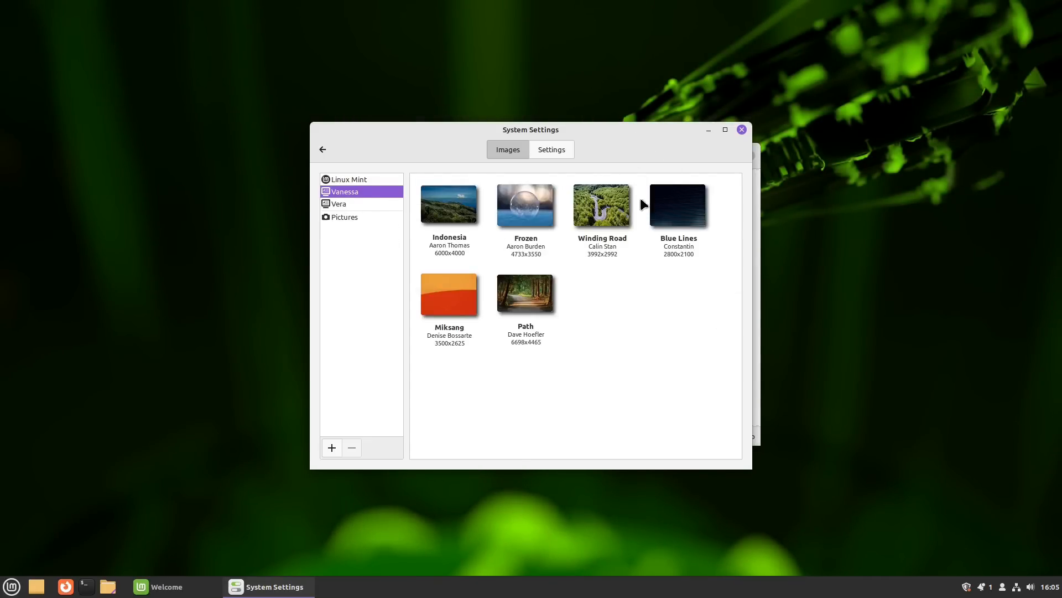
left_click(617, 299)
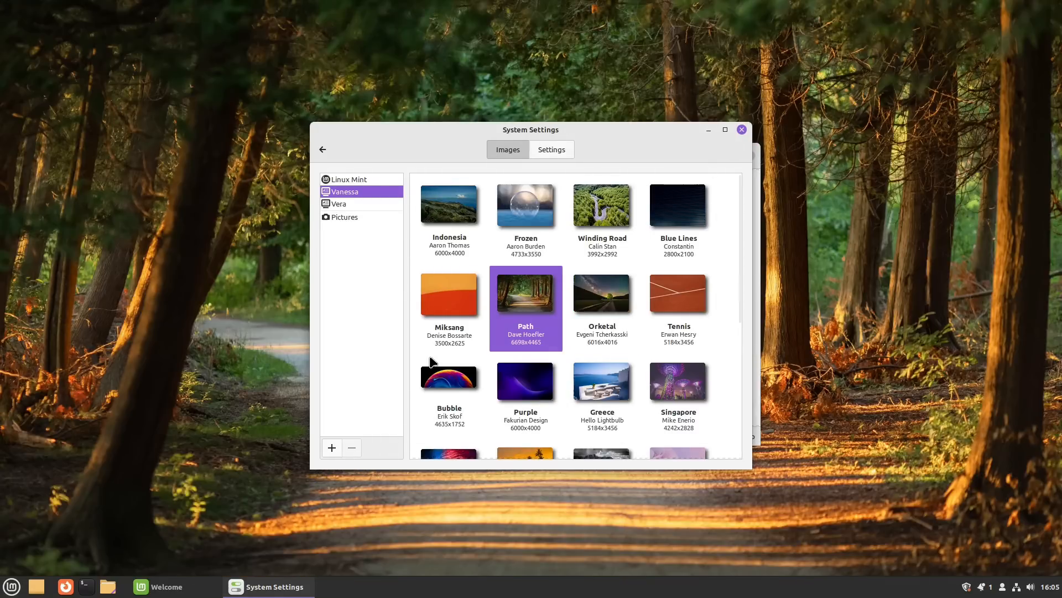
scroll(576, 366, "down", 5)
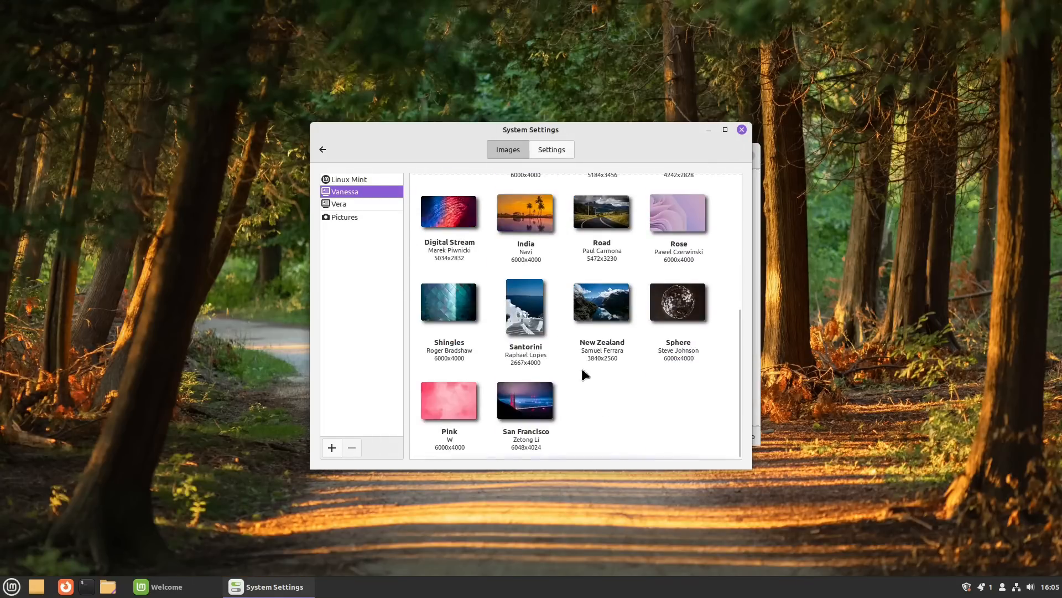
scroll(614, 313, "up", 5)
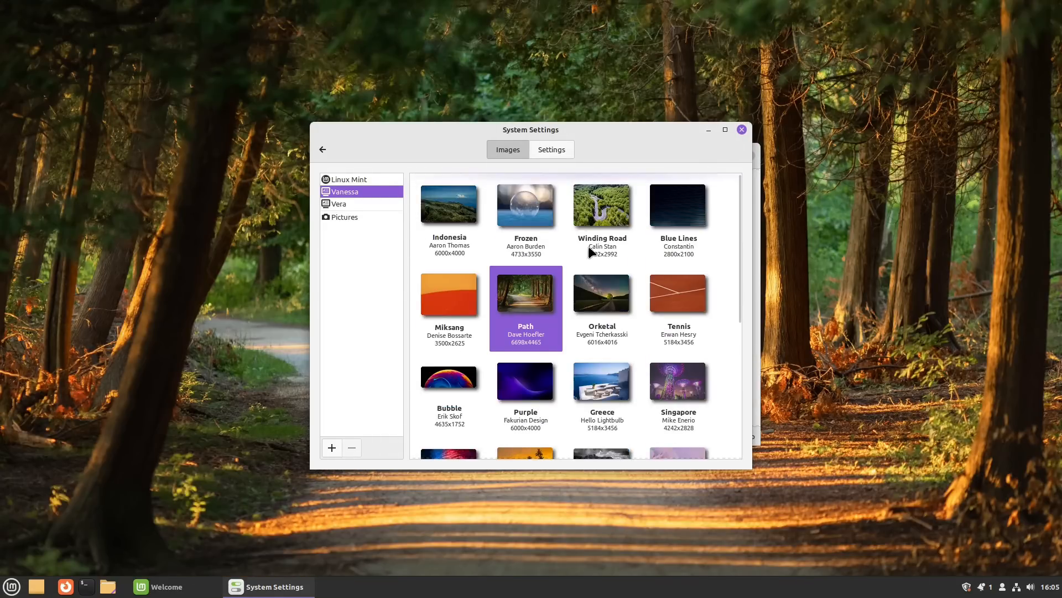
Step: Review the slideshow settings (on, 15-minute delay), then return to the main overview
left_click(551, 149)
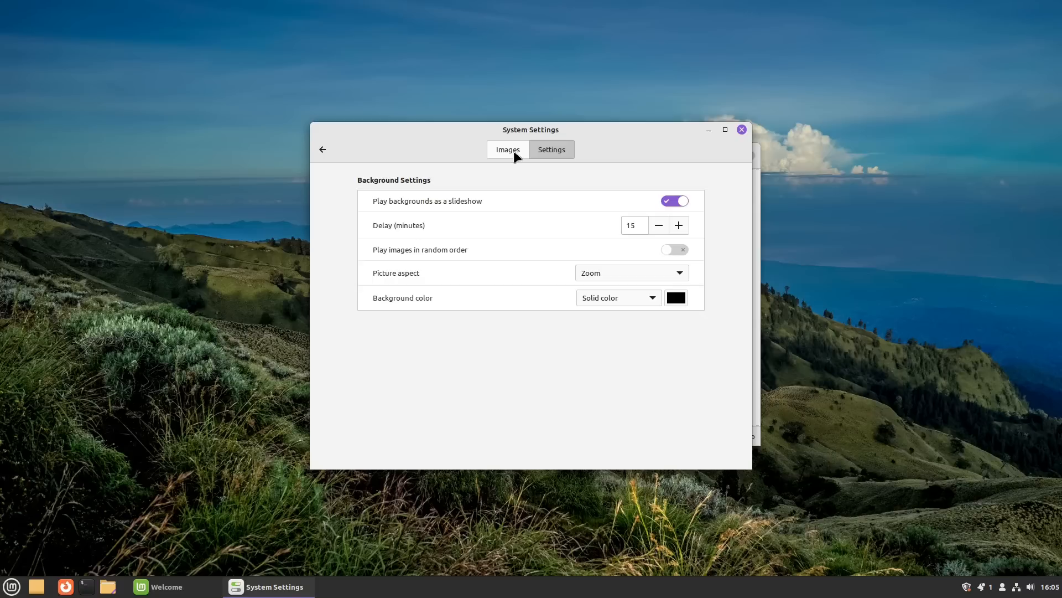
left_click(323, 151)
scroll(386, 309, "down", 3)
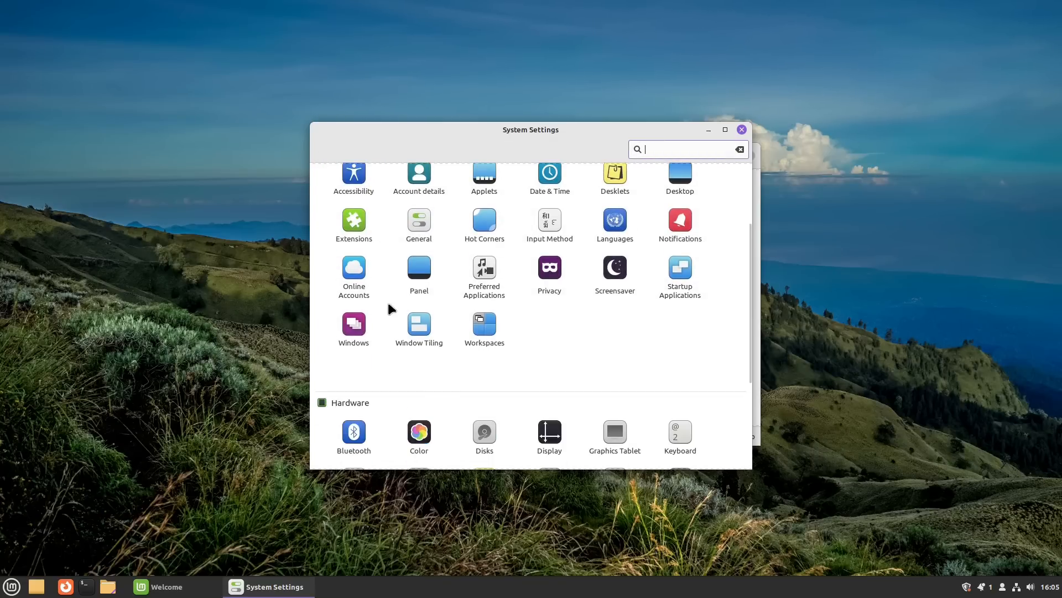
scroll(386, 309, "up", 3)
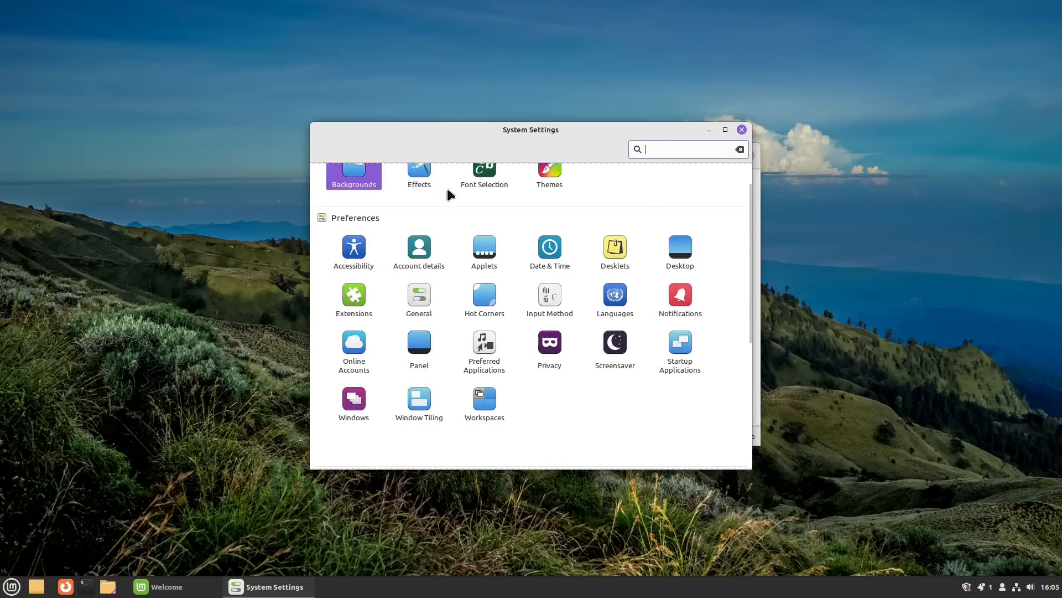
scroll(674, 361, "down", 4)
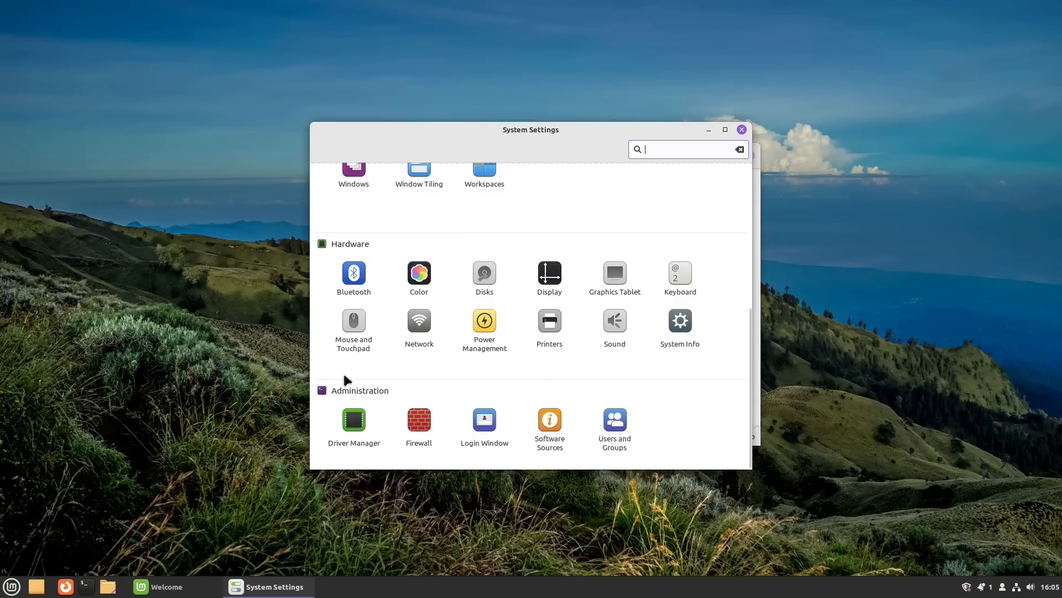
left_click(616, 428)
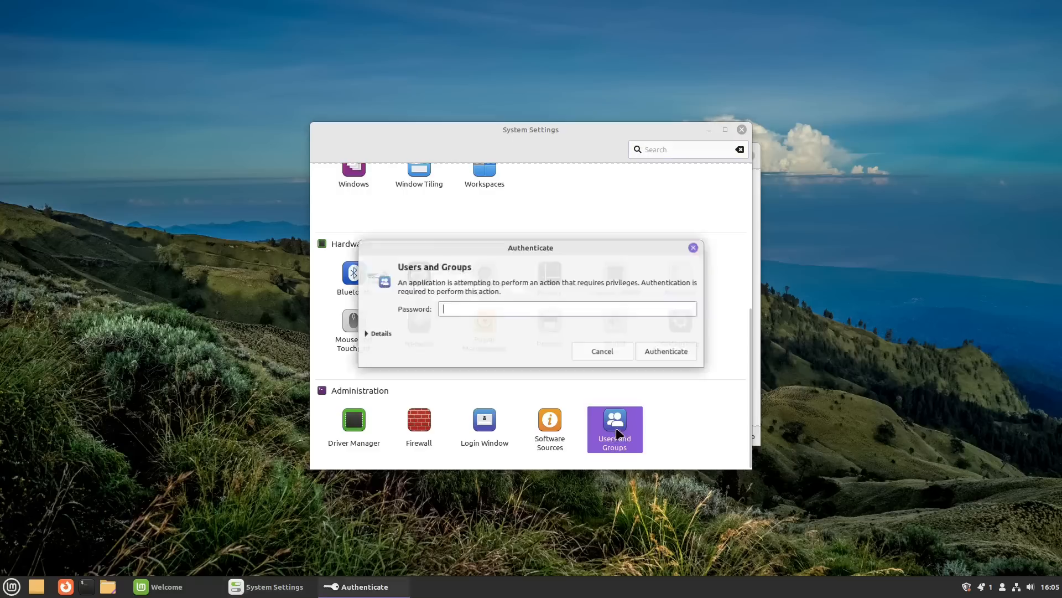
type("•••")
key("Return")
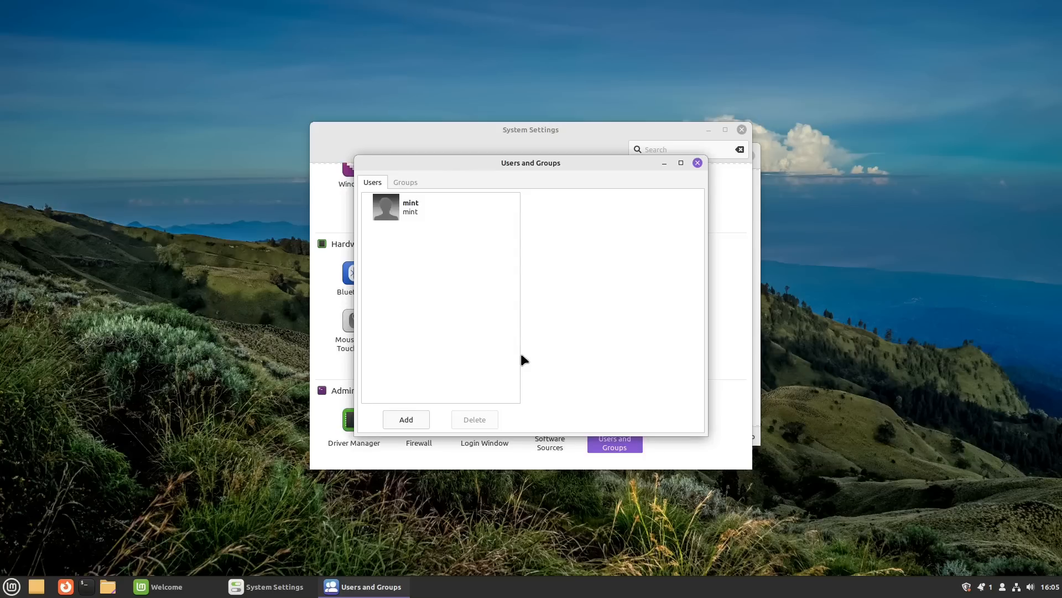
left_click(418, 419)
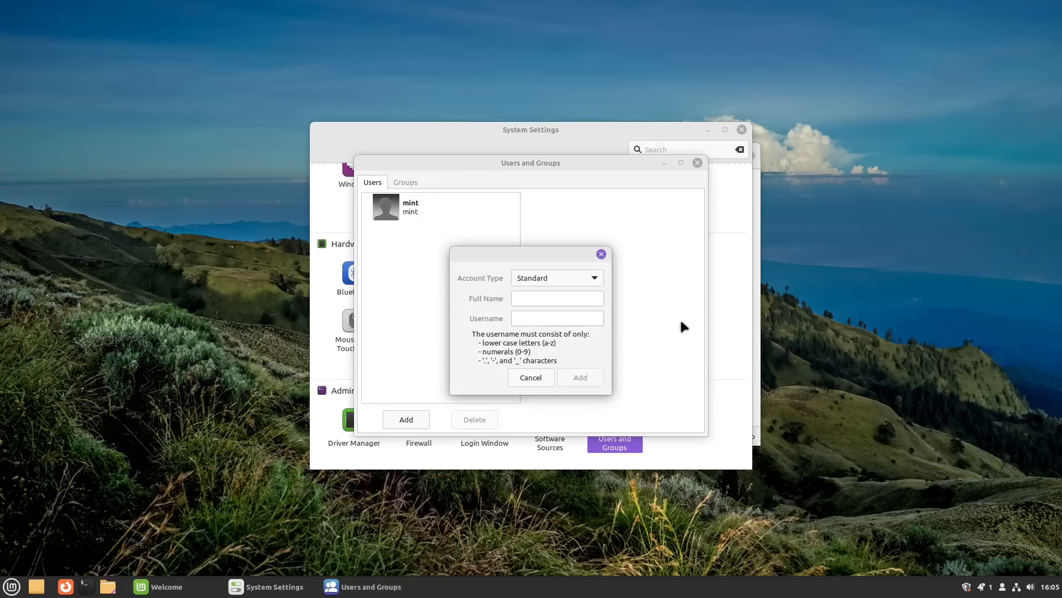
left_click(591, 283)
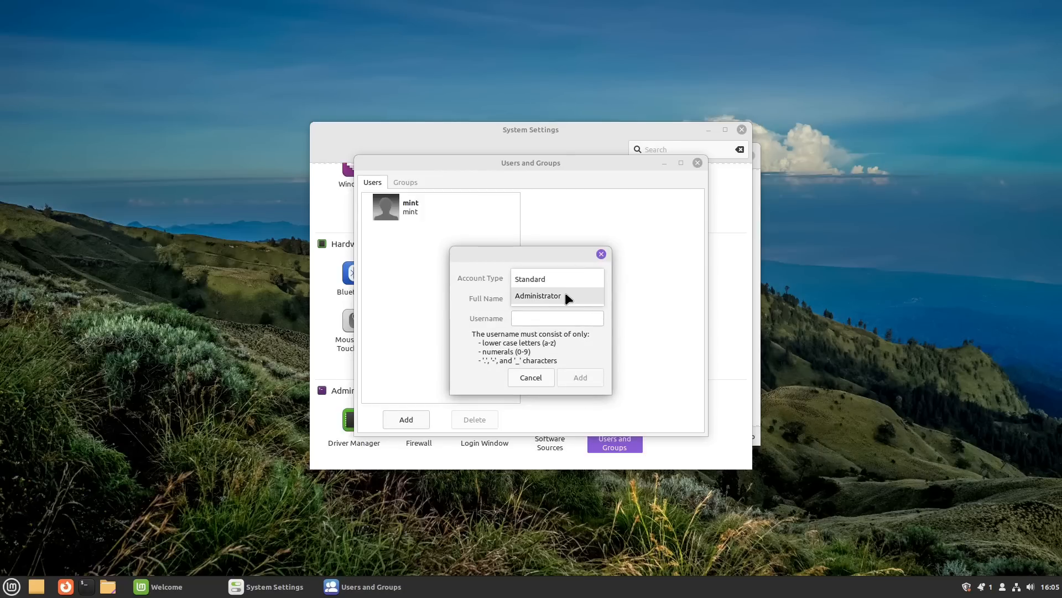
left_click(568, 274)
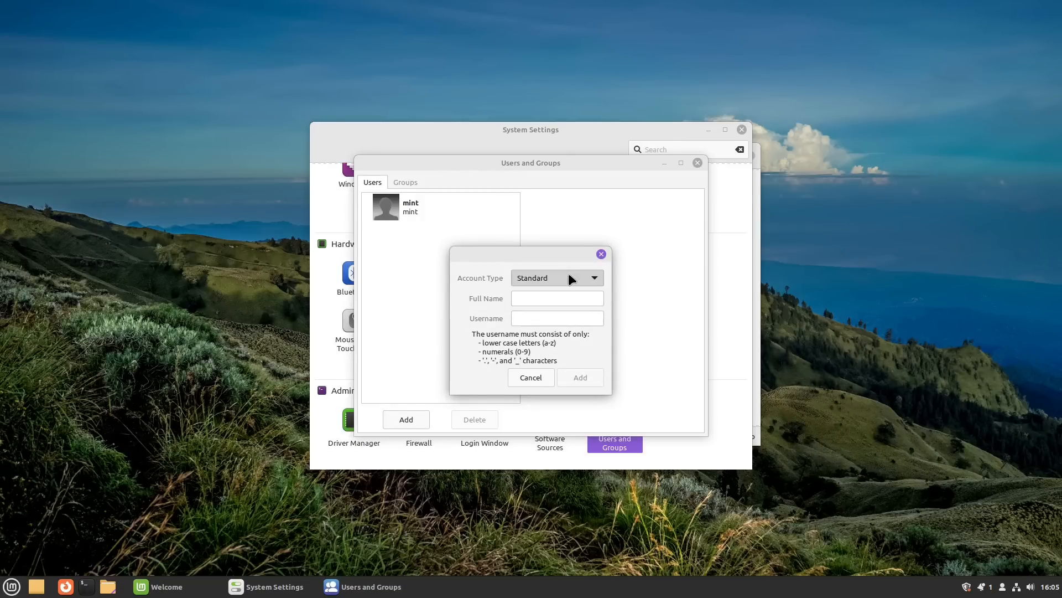
left_click(601, 254)
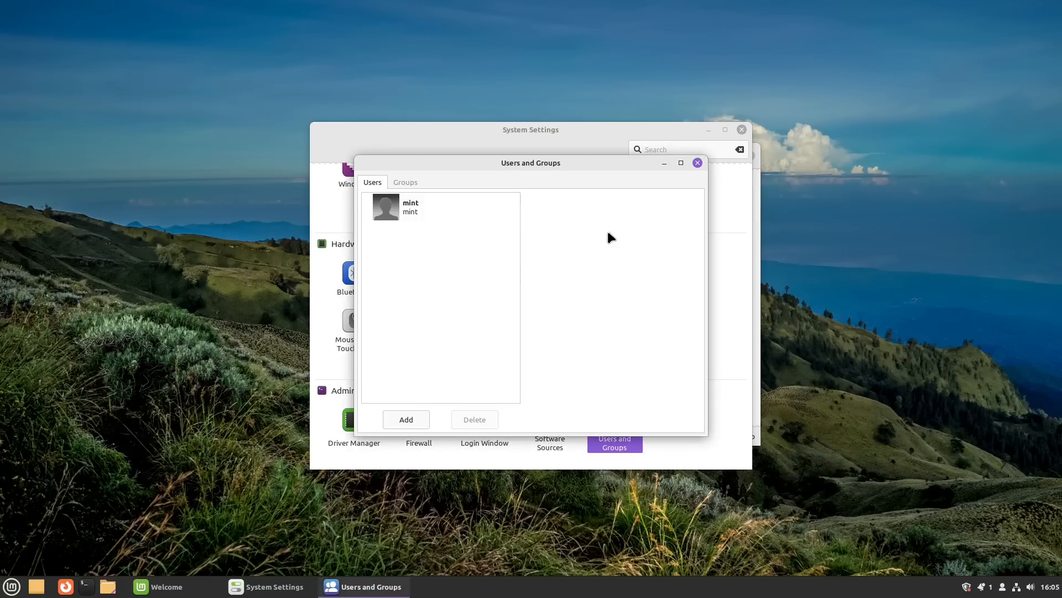
left_click(693, 162)
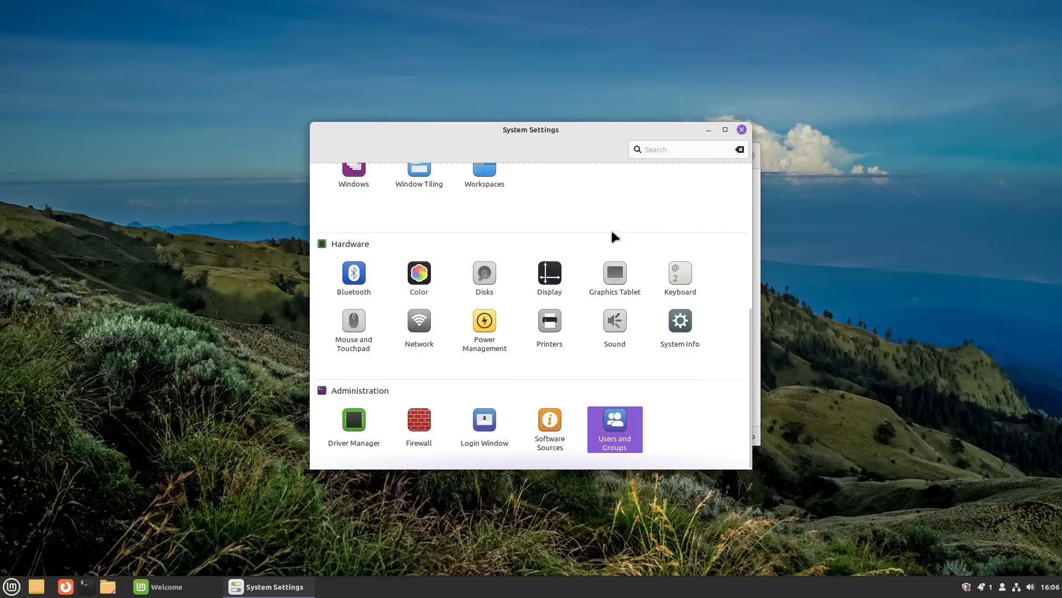
Step: Open Online Accounts in System Settings and choose Google to bring up its sign-in window
scroll(487, 193, "up", 5)
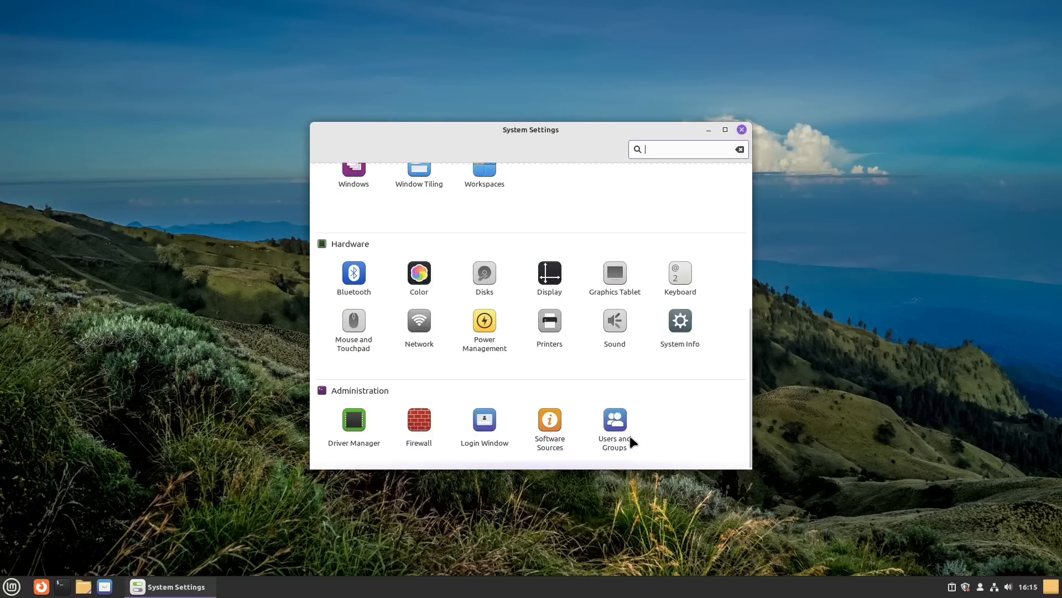
scroll(630, 436, "up", 5)
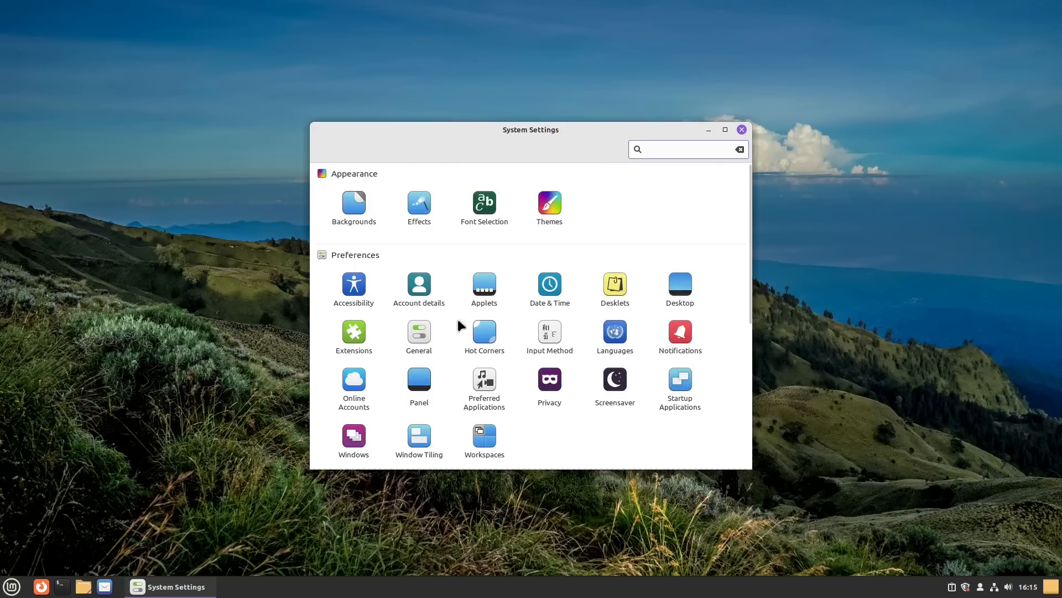
left_click(355, 394)
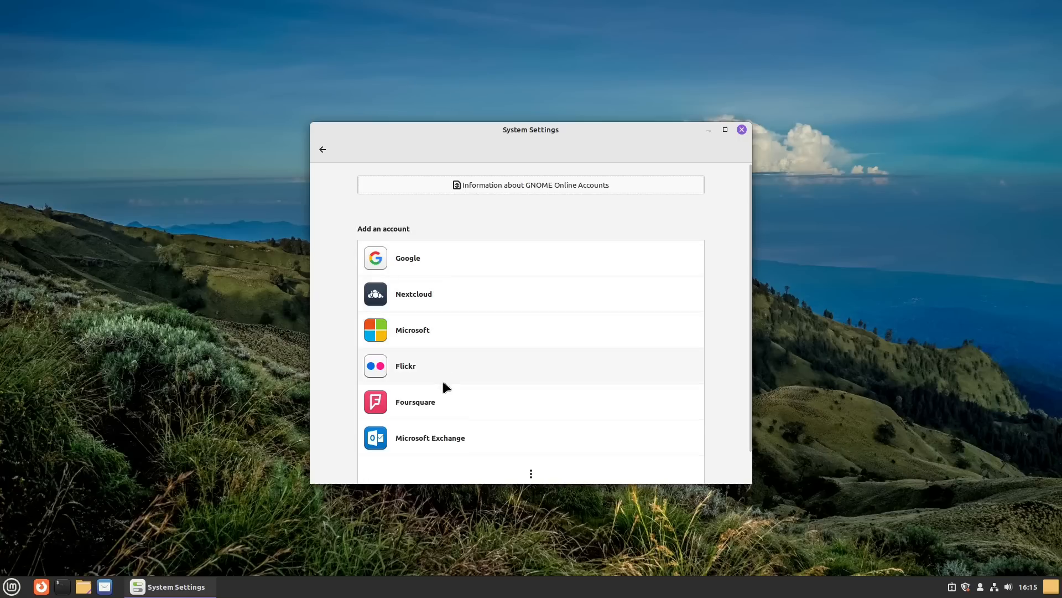
scroll(446, 397, "down", 1)
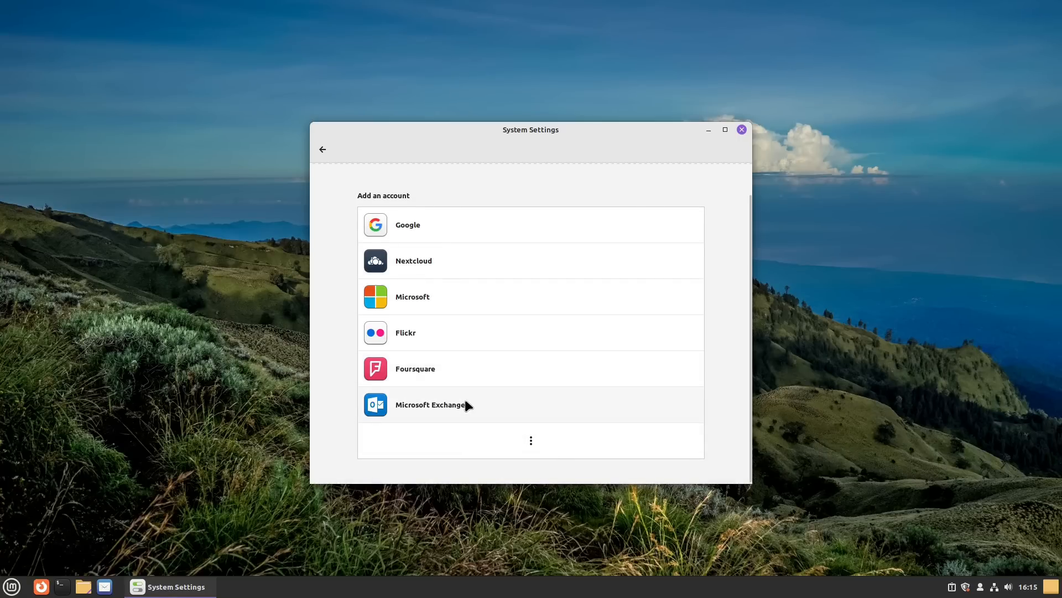
scroll(464, 400, "up", 1)
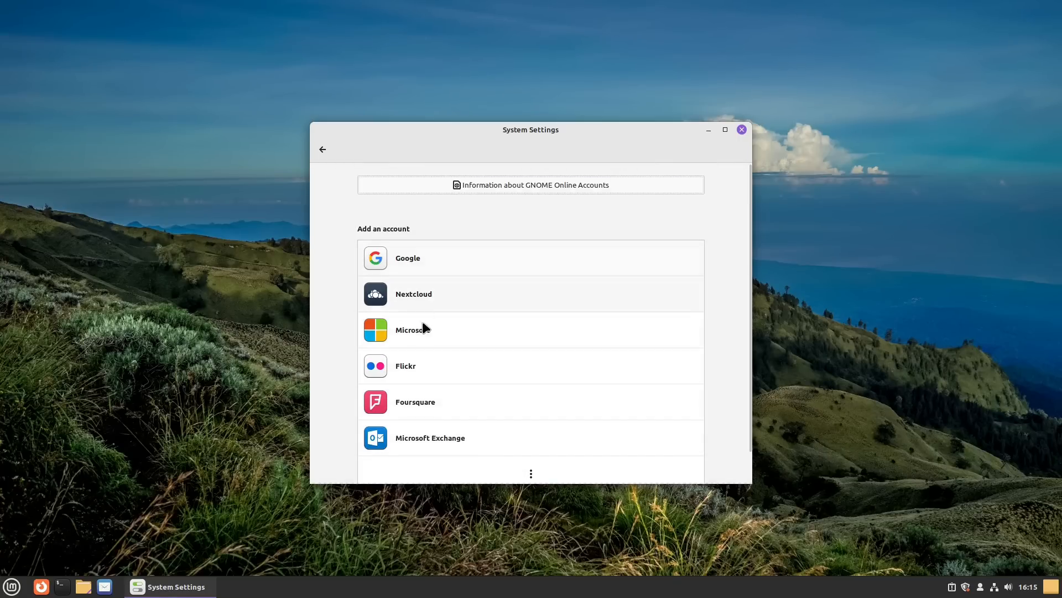
left_click(411, 261)
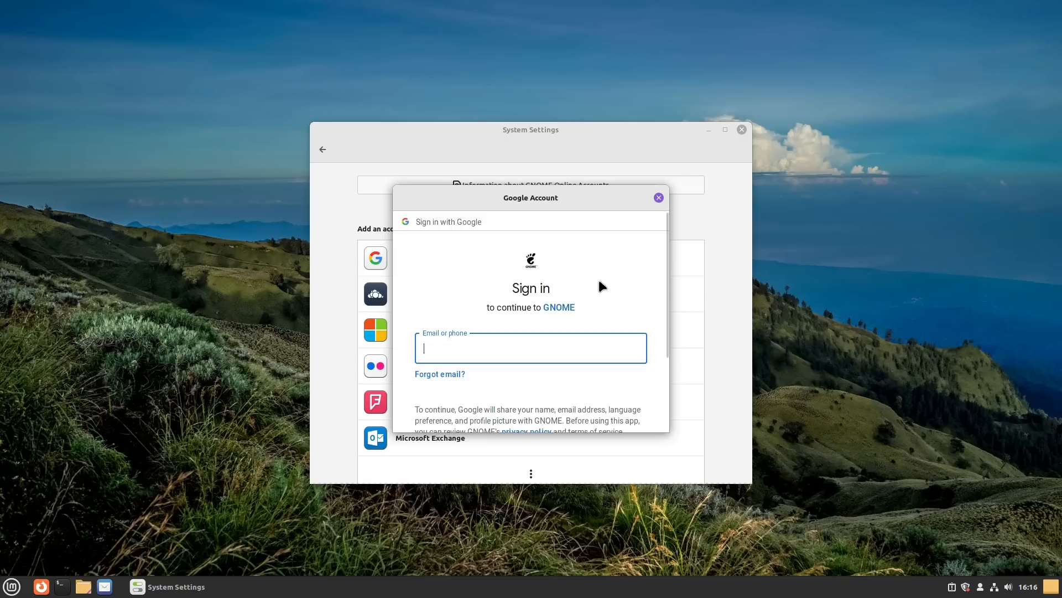
Step: Try menu searches for 'call' and 'cont', then cancel the Google sign-in window
left_click(11, 586)
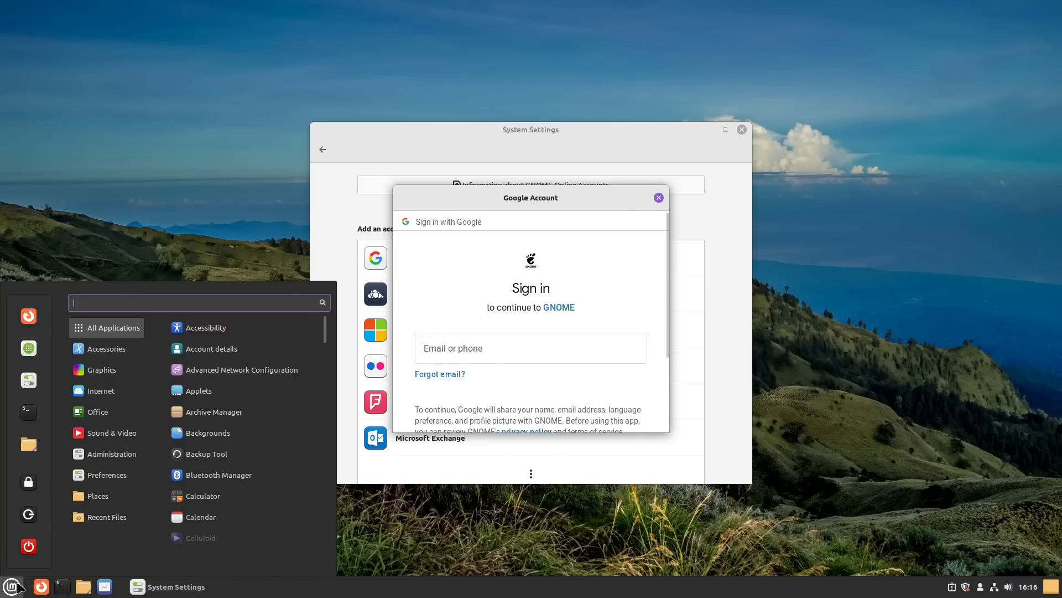
type("call")
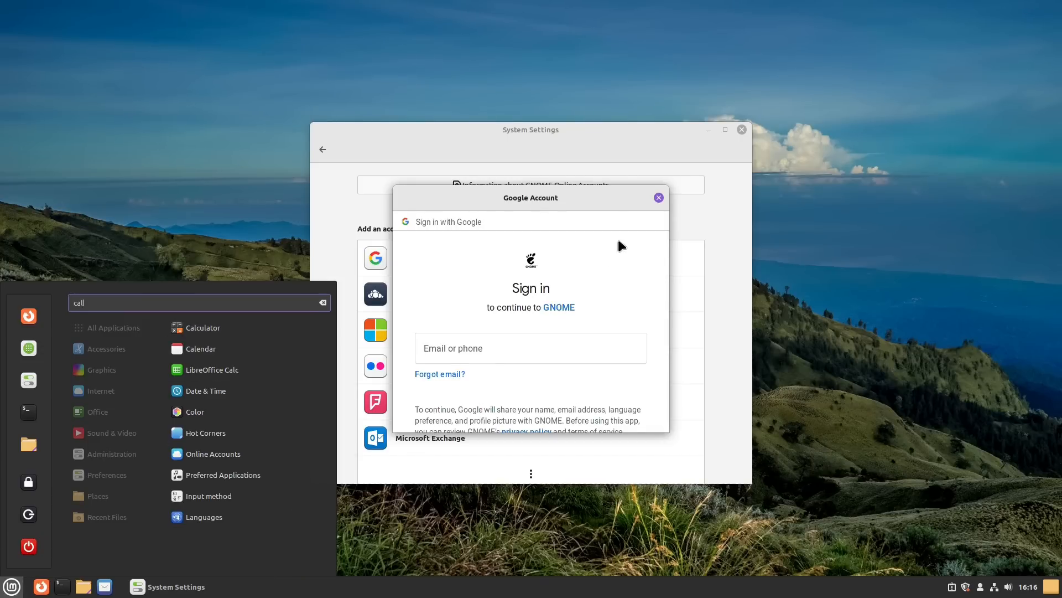
type("l")
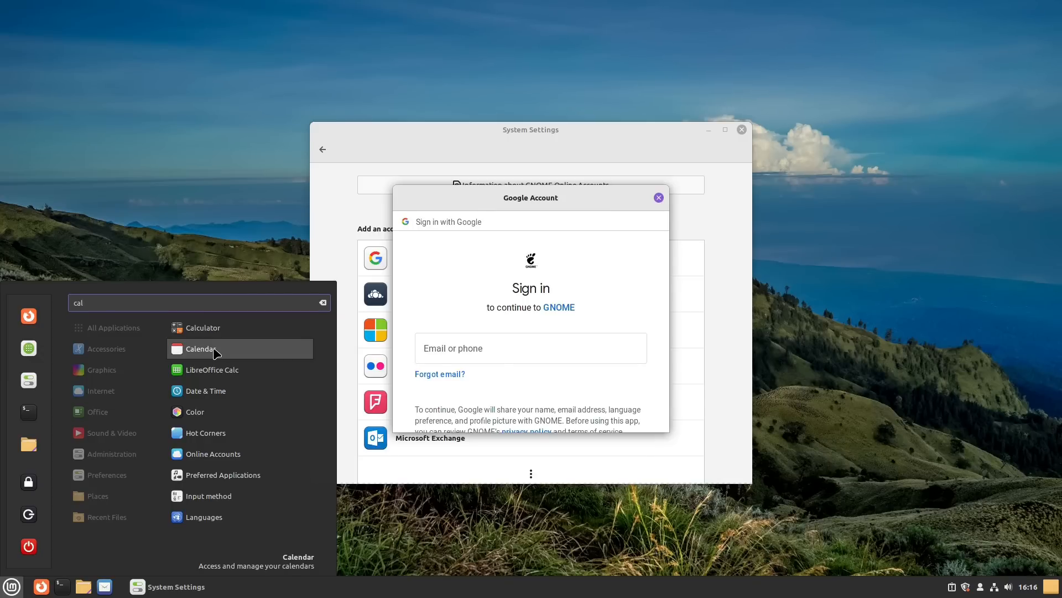
key("BackSpace")
key("BackSpace")
key("BackSpace")
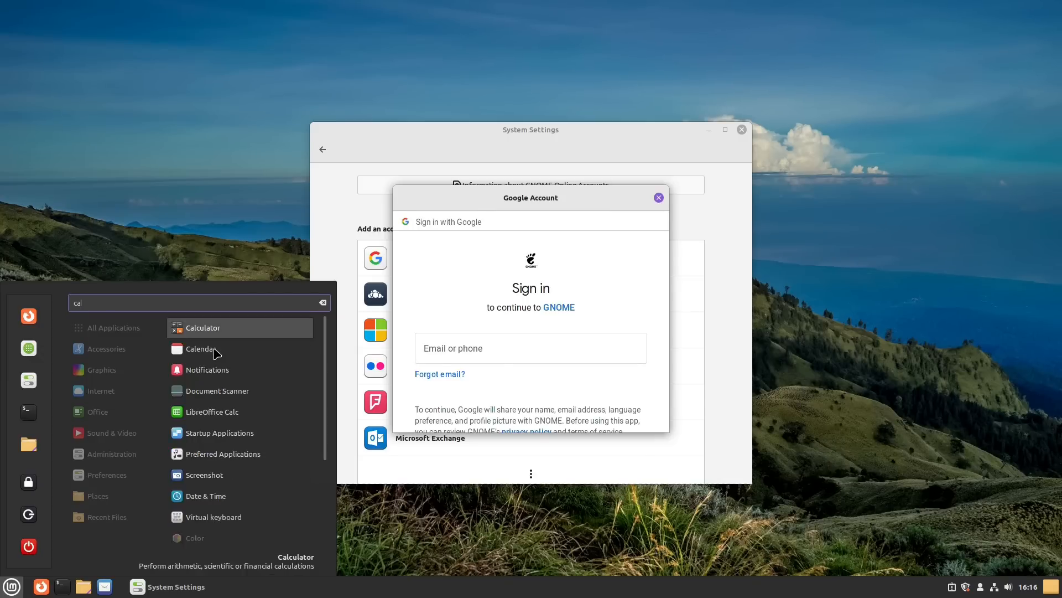
type("cont")
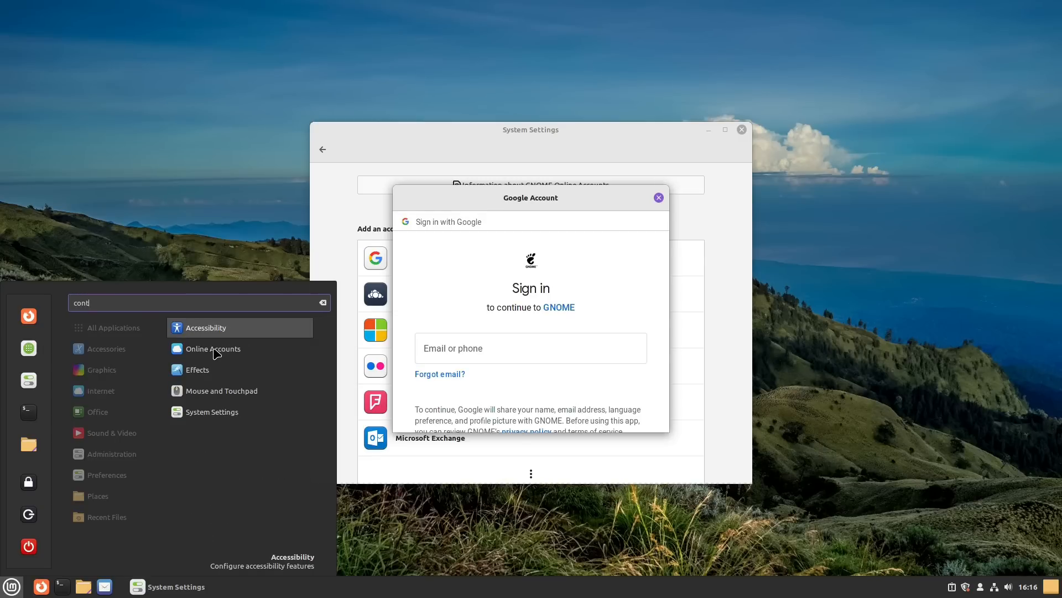
key("BackSpace")
key("BackSpace")
key("BackSpace")
key("BackSpace")
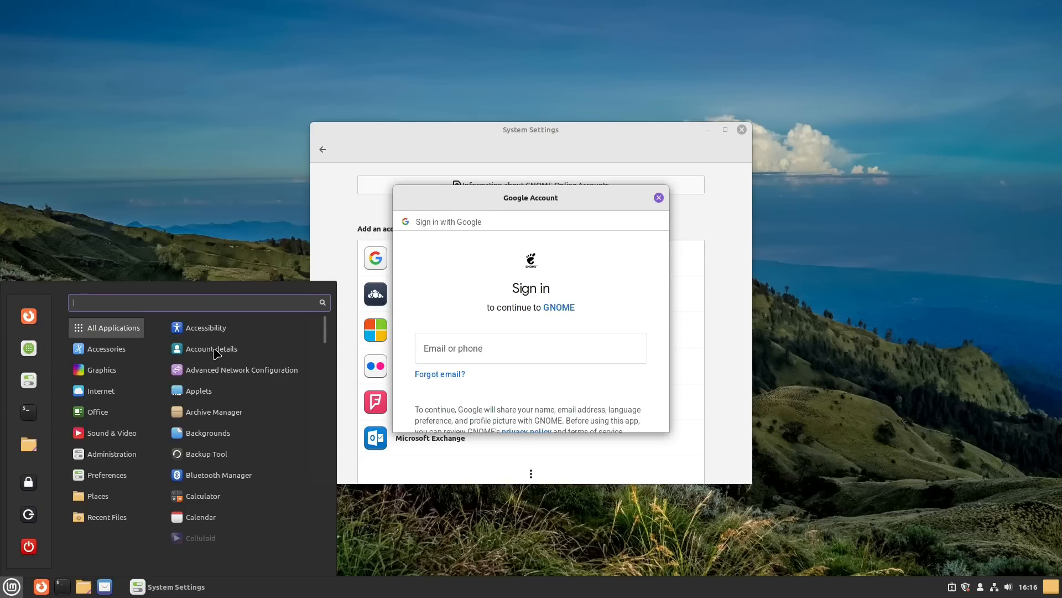
left_click(657, 197)
left_click(657, 197)
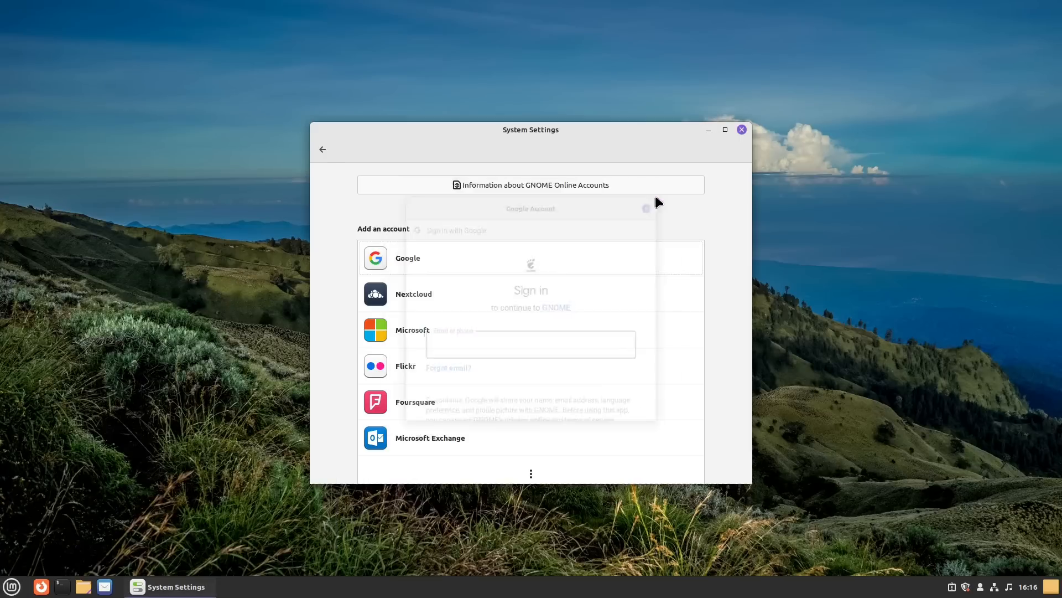
Step: Add a Nextcloud account with Calendar, Contacts and Files enabled, then close System Settings
left_click(421, 299)
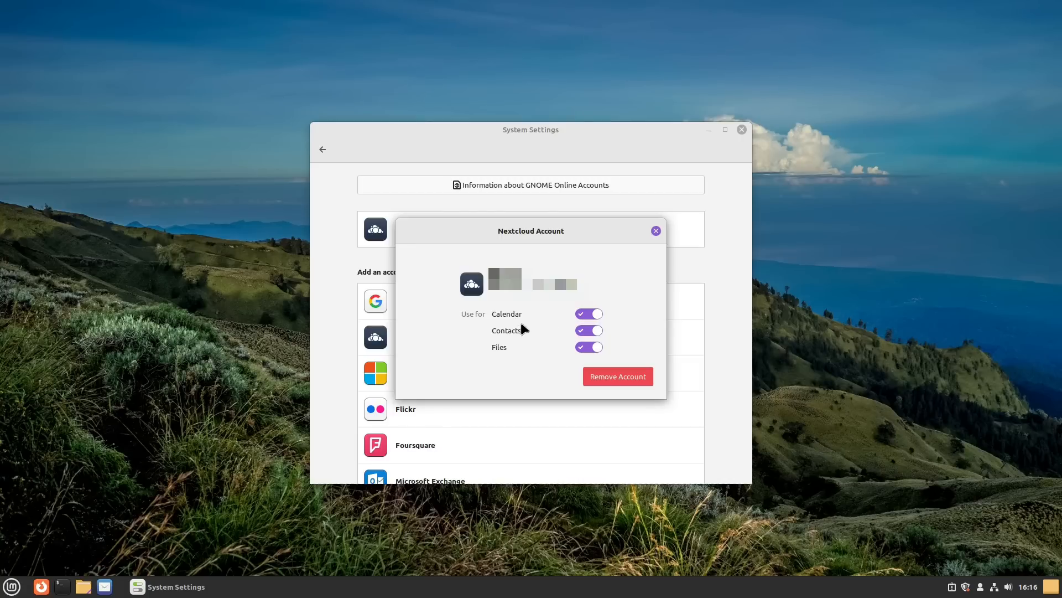
left_click(657, 231)
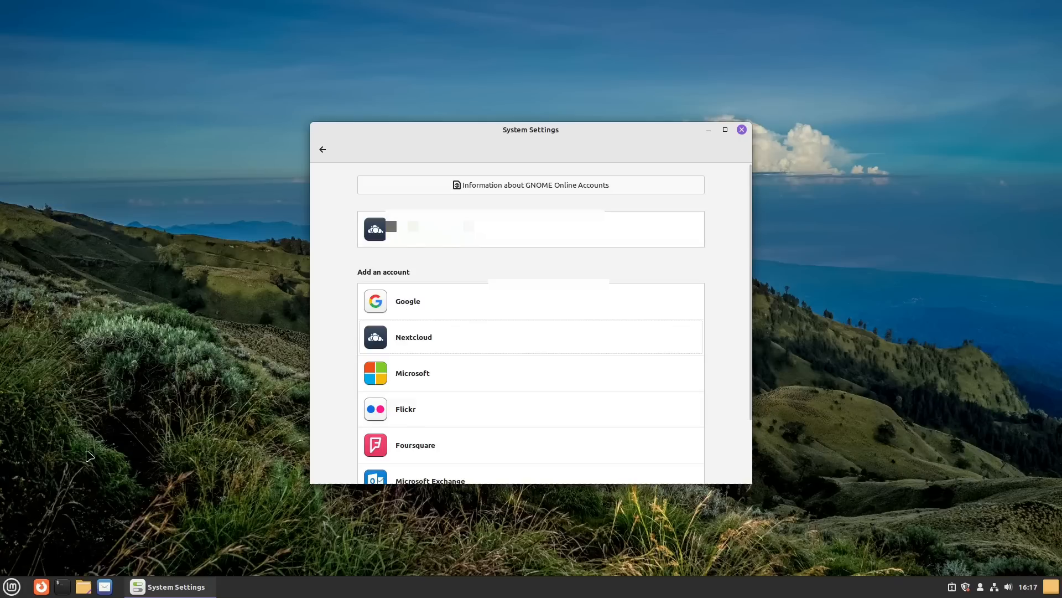
left_click(11, 587)
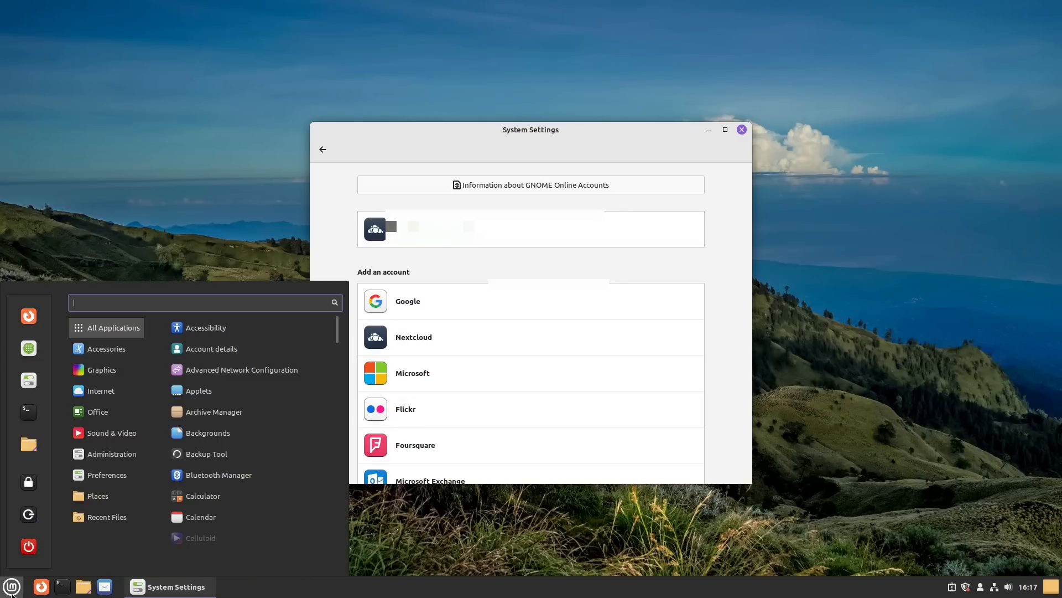
left_click(741, 130)
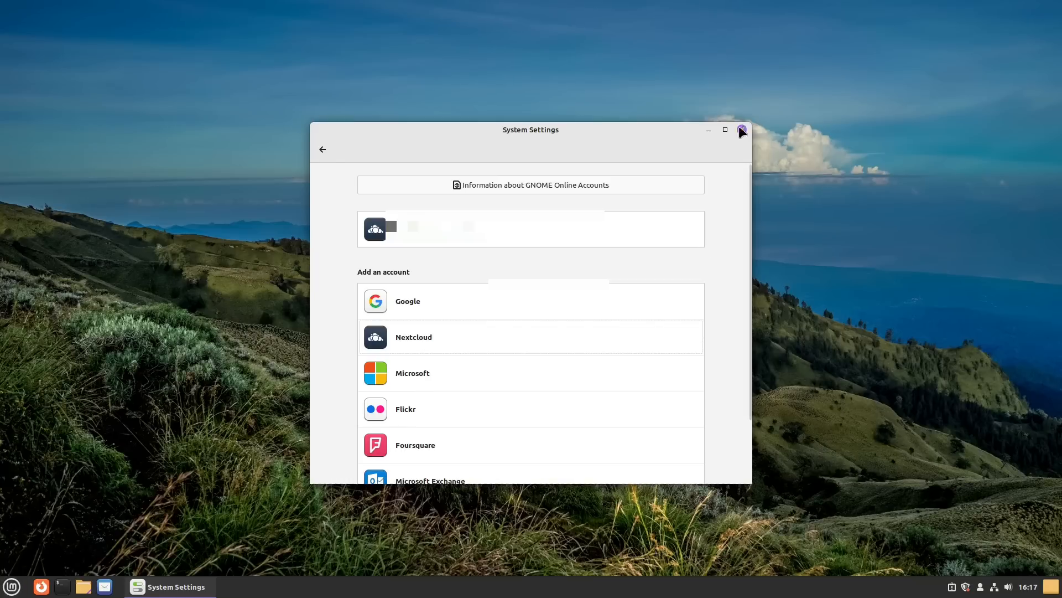
left_click(742, 130)
Step: Search 'cal' to open Calendar on its May 2023 month view, then close it
left_click(11, 587)
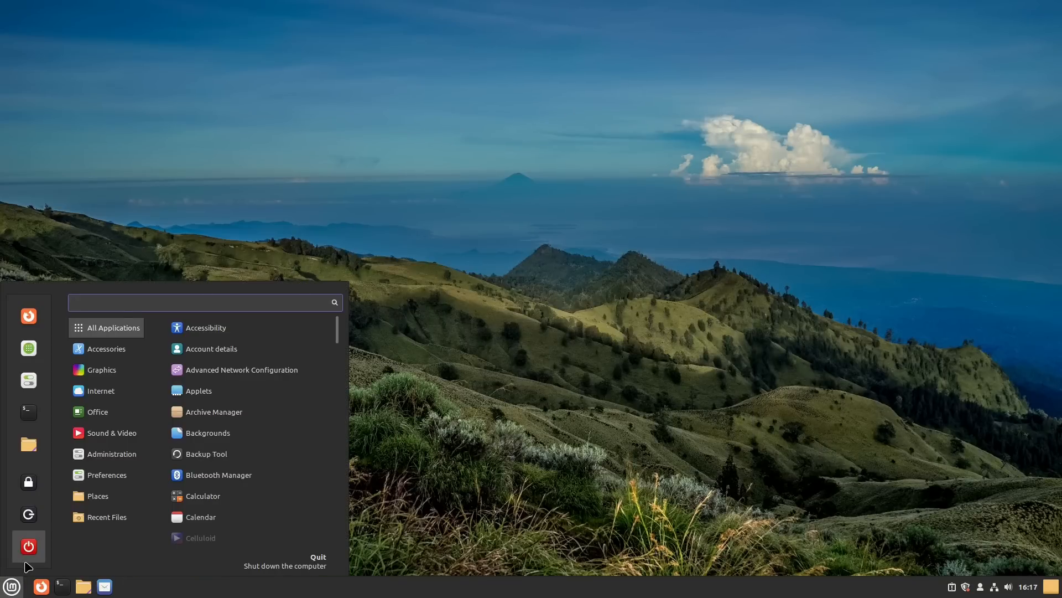
type("cal")
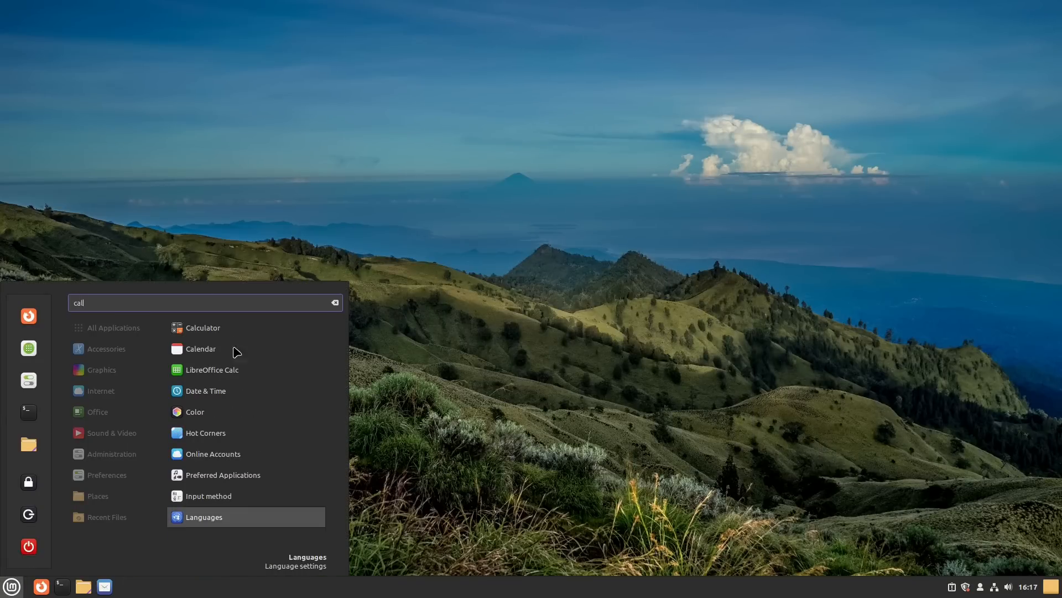
left_click(229, 353)
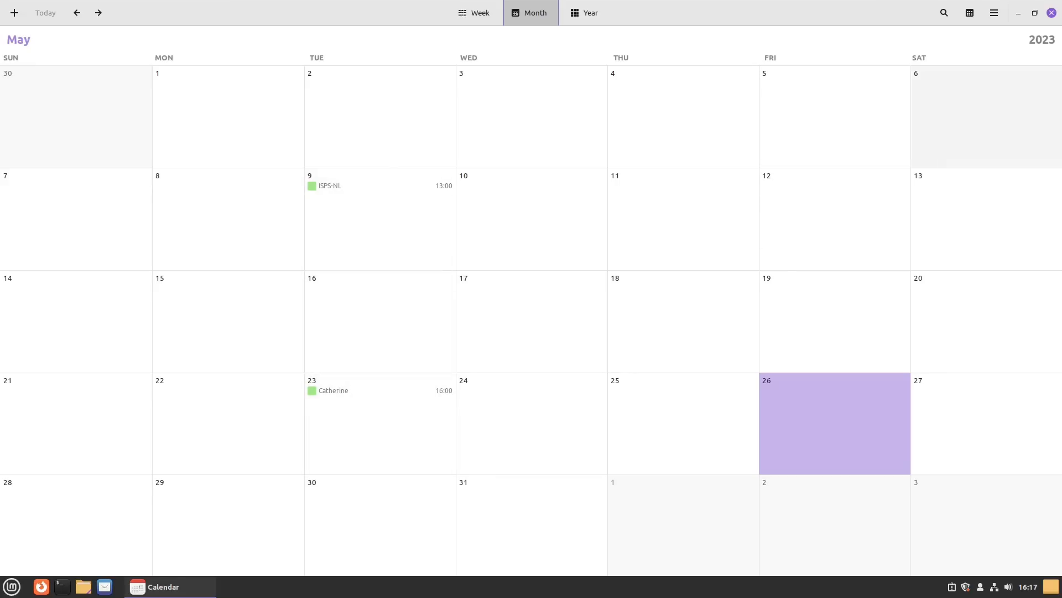
left_click(1052, 13)
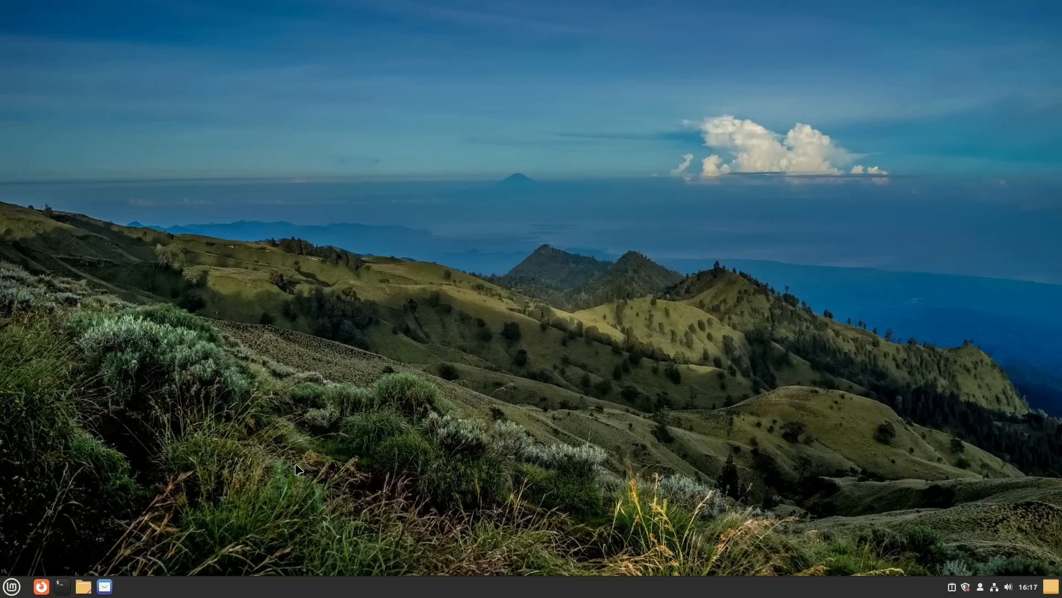
Step: Browse the webdav network share's 28 items in Nemo from the Files launcher, then close it
left_click(83, 586)
left_click(130, 325)
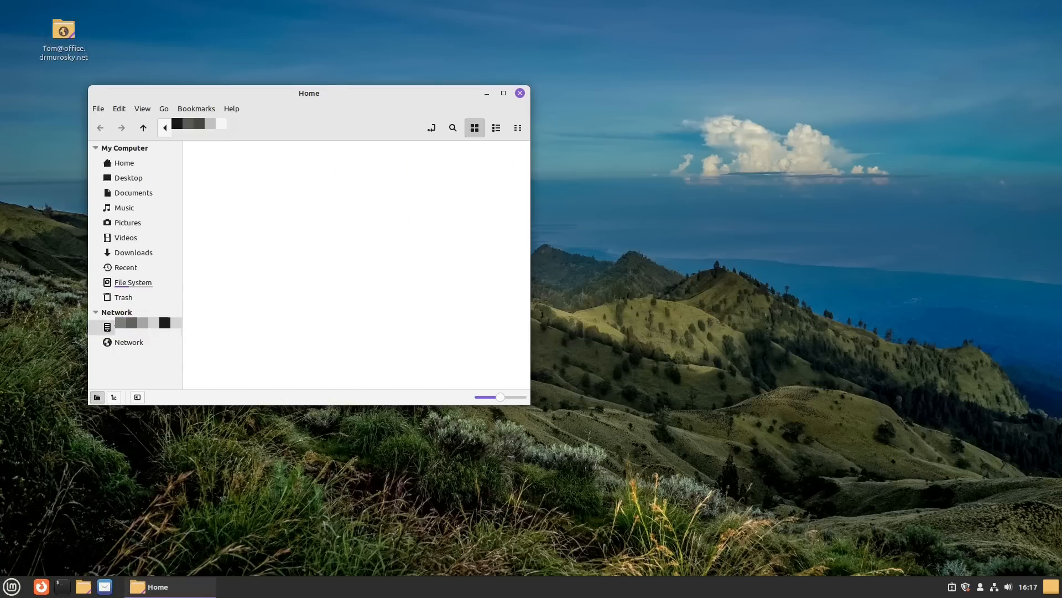
scroll(404, 301, "down", 5)
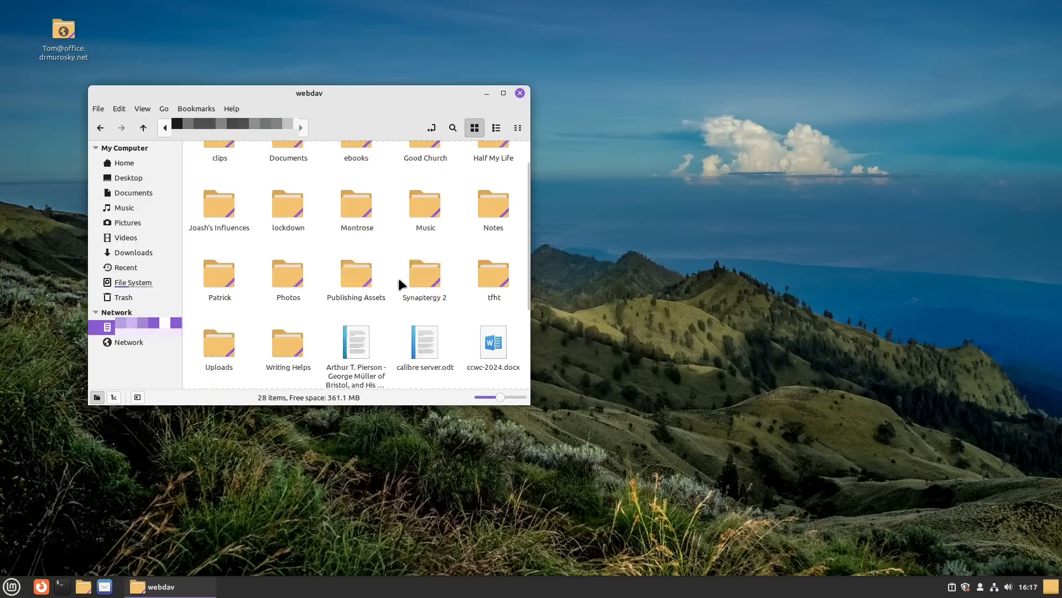
scroll(406, 300, "up", 5)
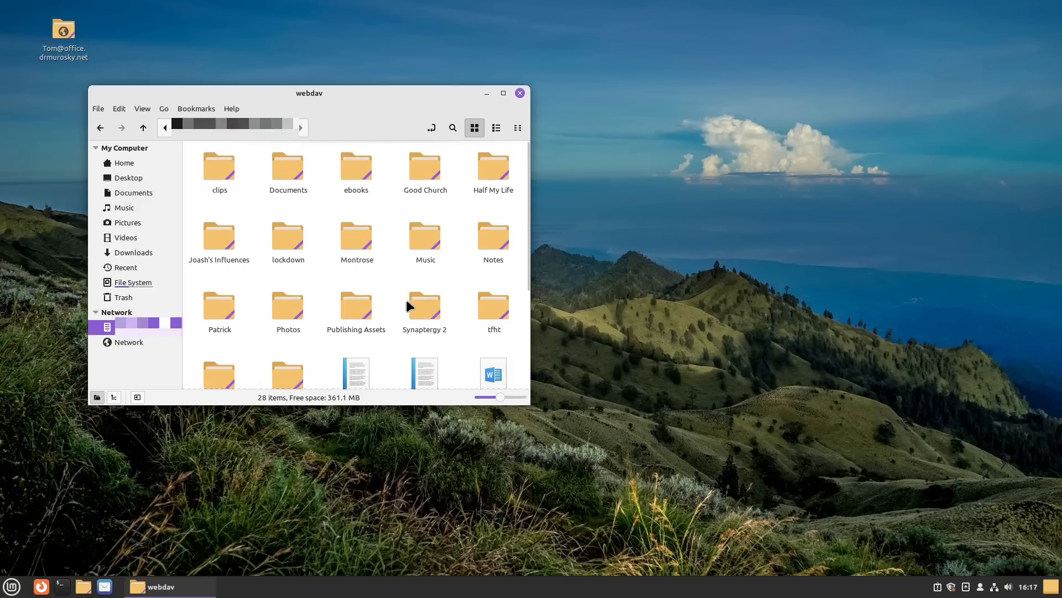
left_click(520, 93)
Step: Launch Software Manager and search 'evolution' to open the Evolution details page
left_click(11, 585)
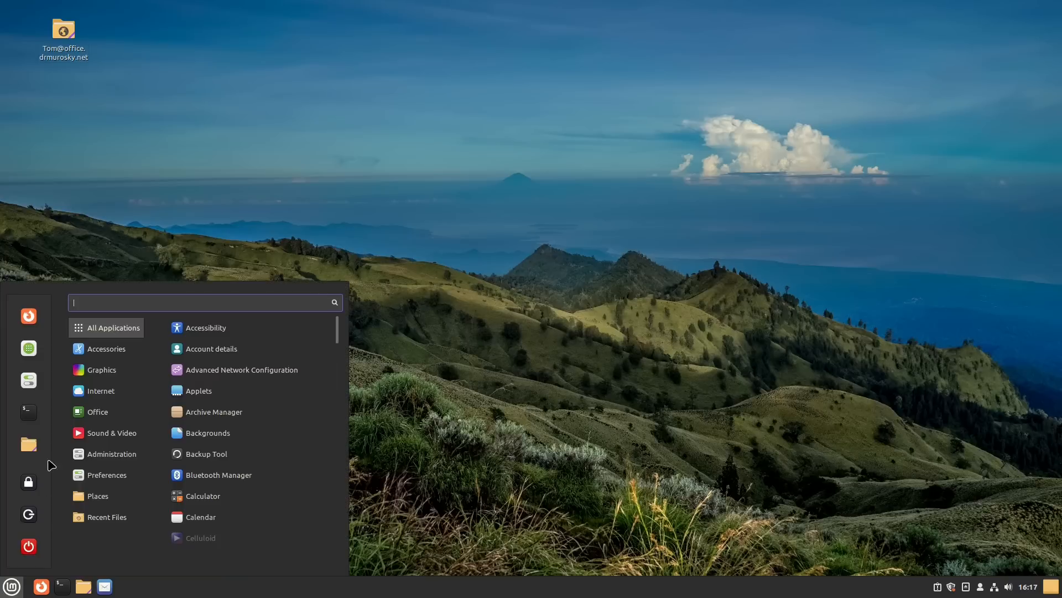
left_click(32, 353)
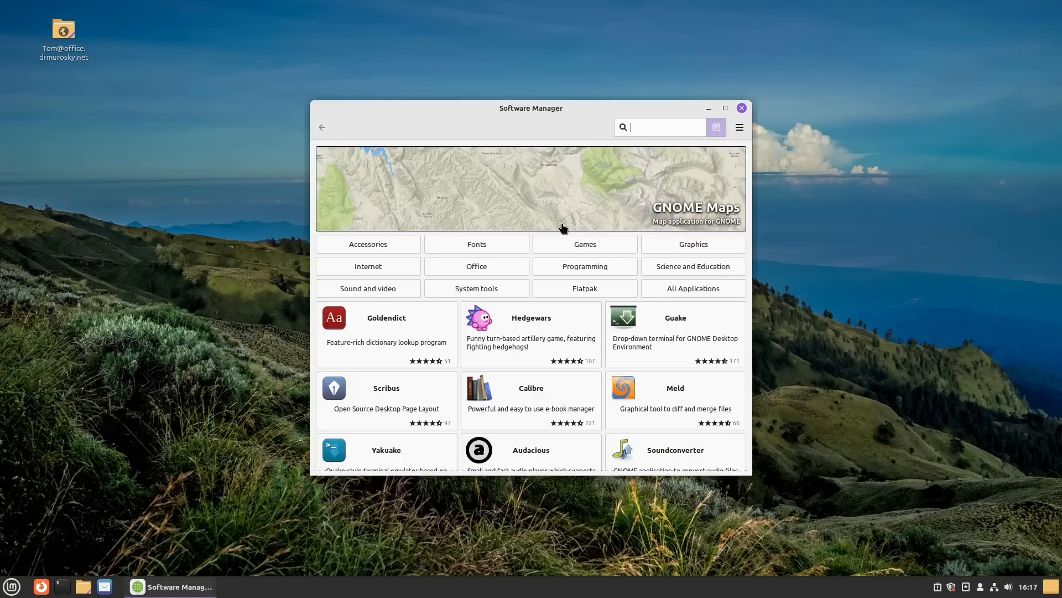
type("lution")
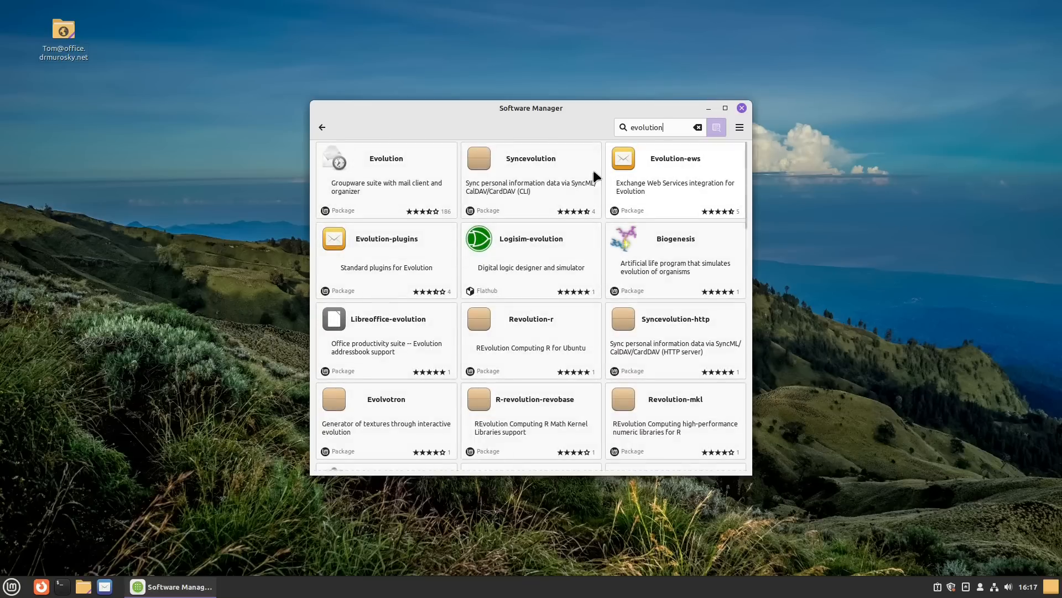
left_click(410, 171)
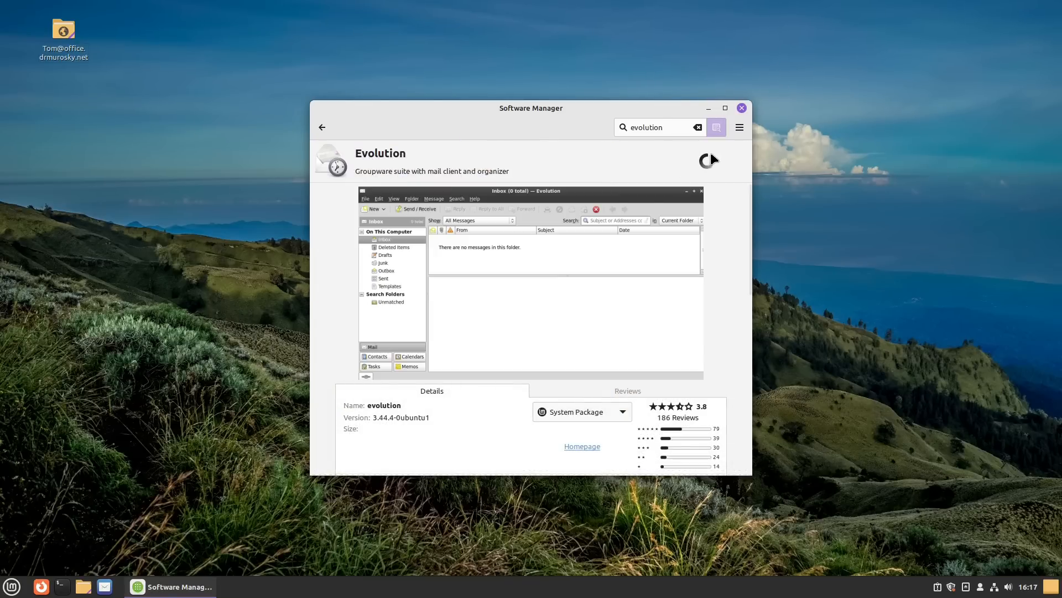
Step: Start installing Evolution, review the 6.5 MB extra packages, then cancel and close Software Manager
left_click(721, 160)
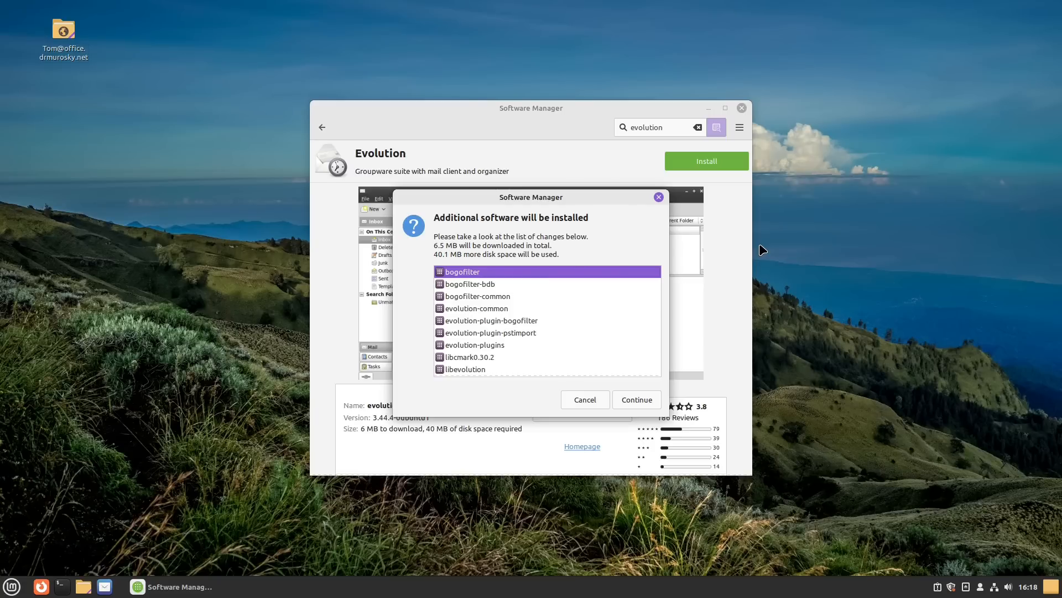
right_click(763, 250)
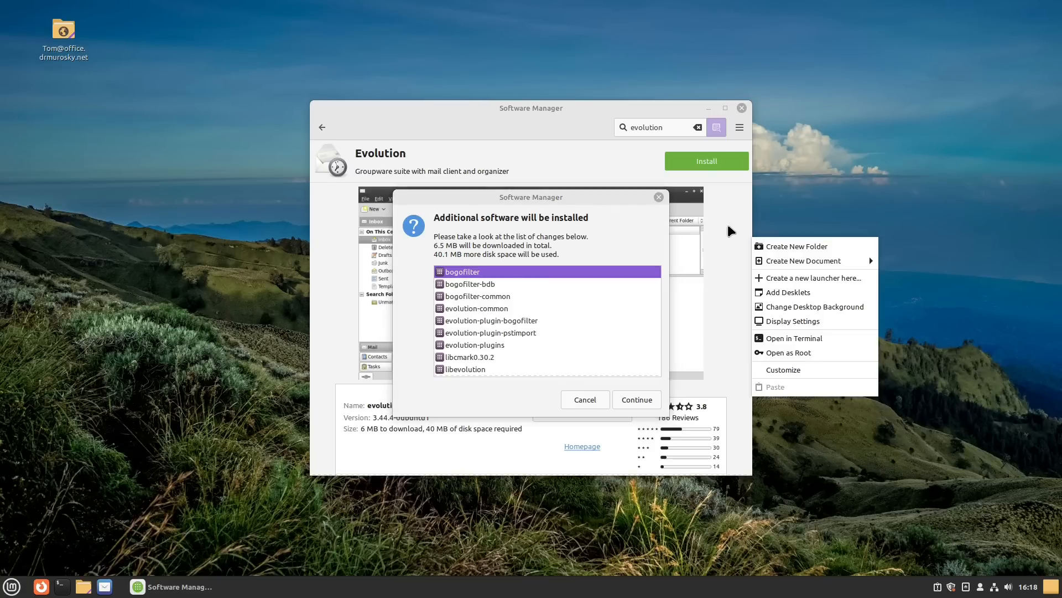
key("Escape")
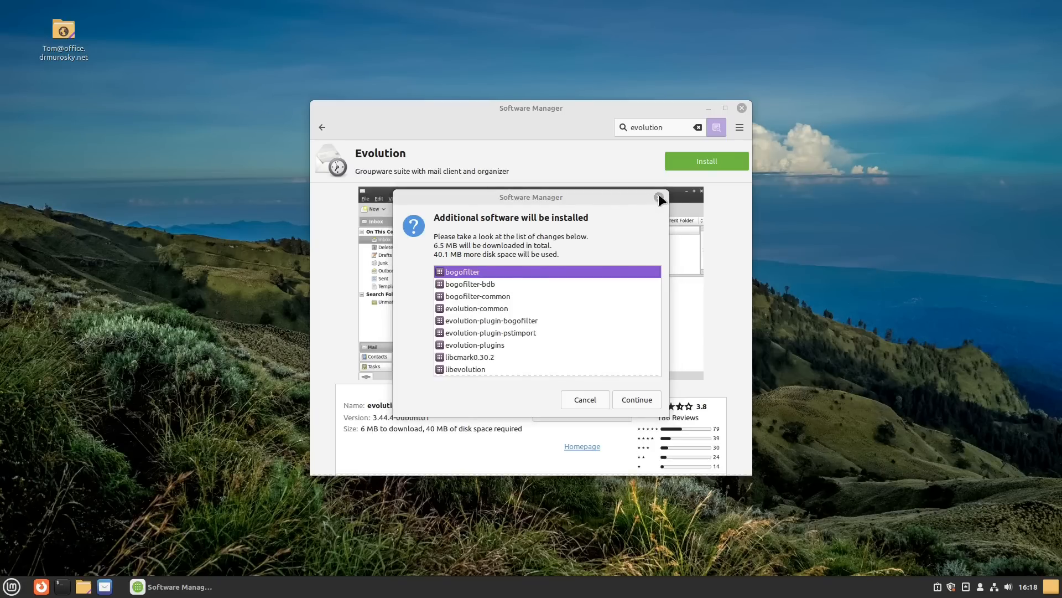
left_click(659, 197)
left_click(741, 108)
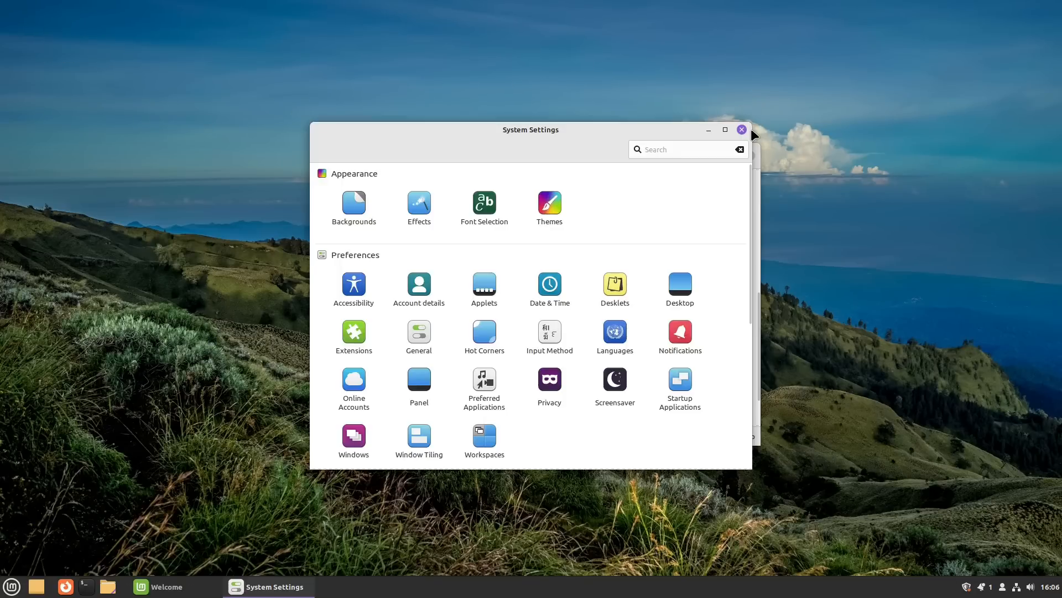
Step: Close System Settings and launch Firewall from Welcome, authenticating with the account password
left_click(742, 127)
scroll(670, 260, "down", 2)
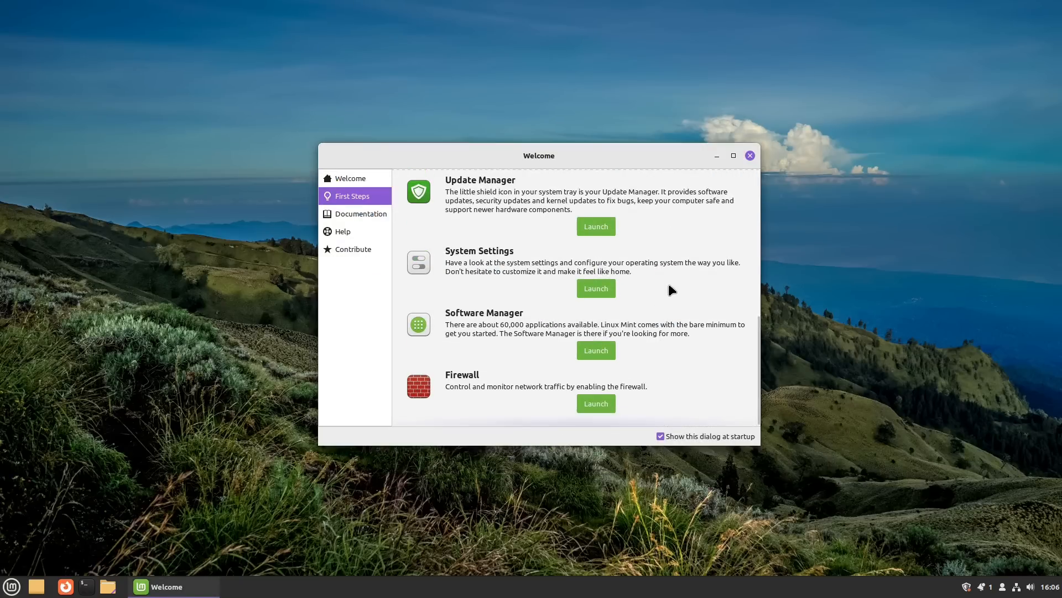
left_click(596, 403)
type("•••")
key("Return")
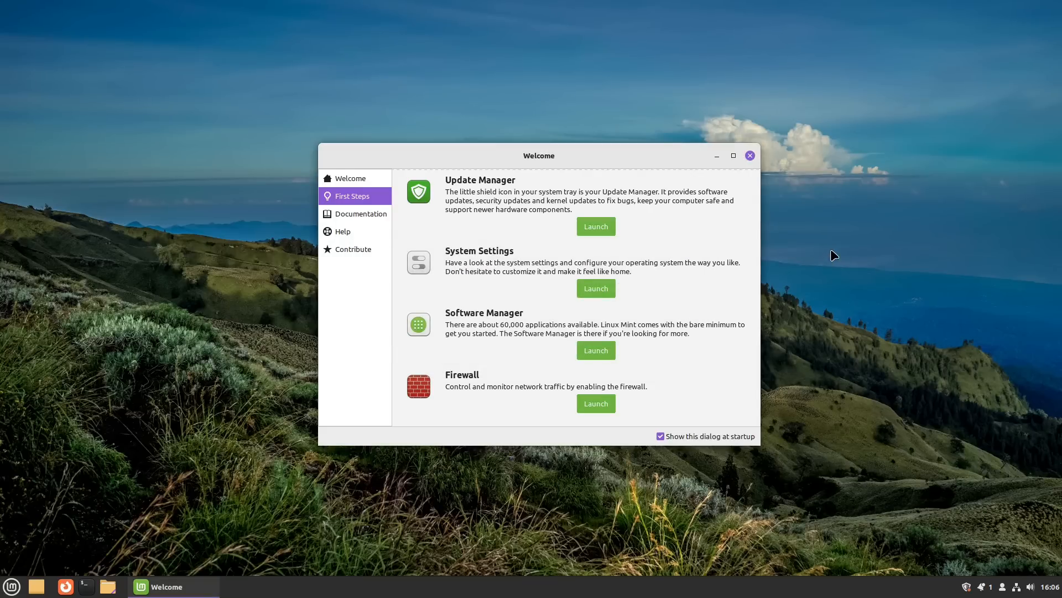
left_click_drag(131, 98, 501, 163)
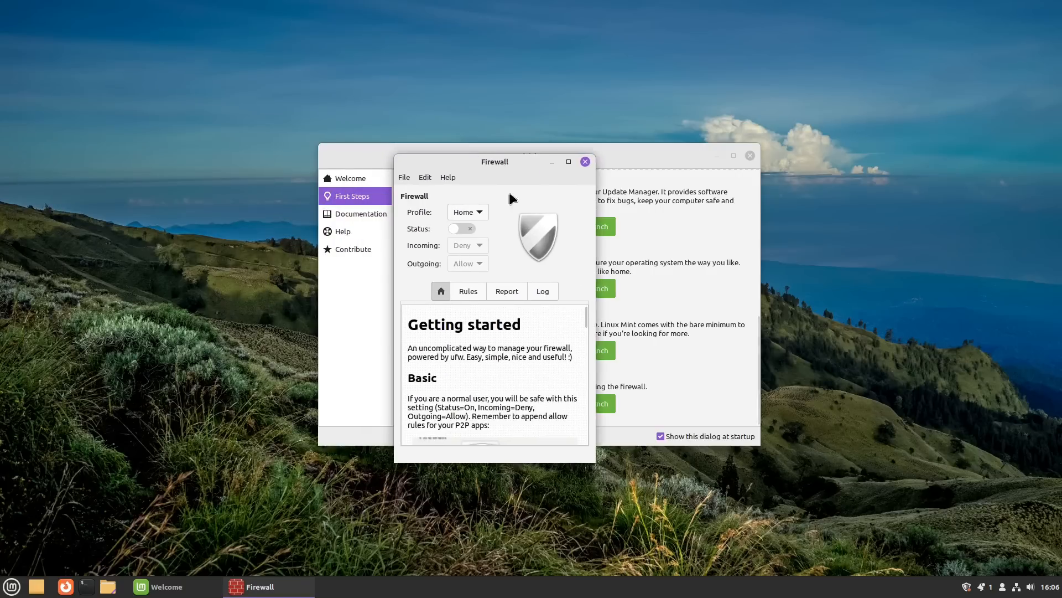
Step: Enable the firewall, check its empty Rules list, disable it, then close Firewall and Welcome
left_click(459, 230)
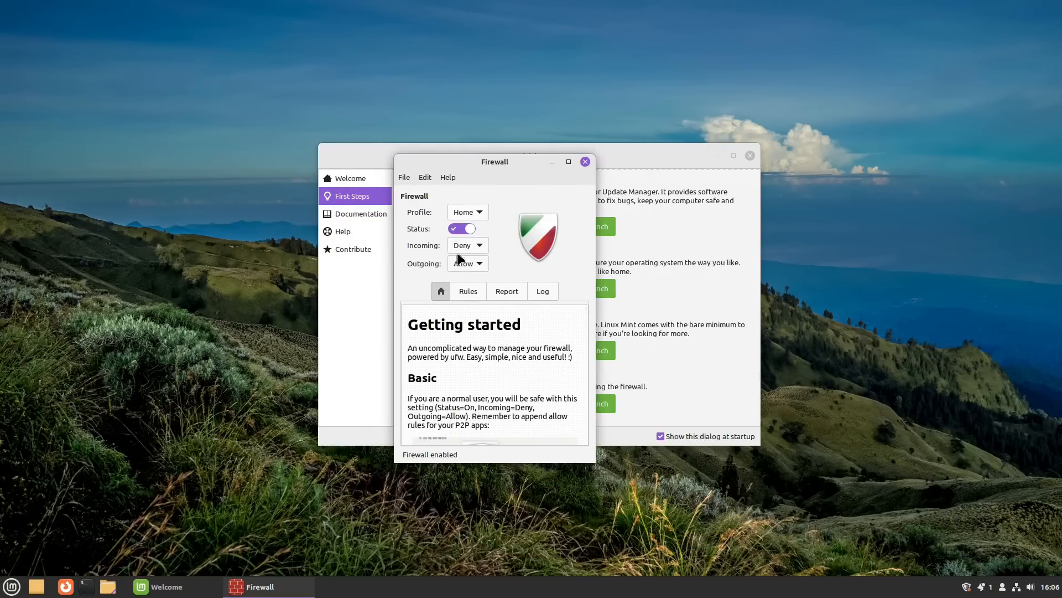
left_click(465, 290)
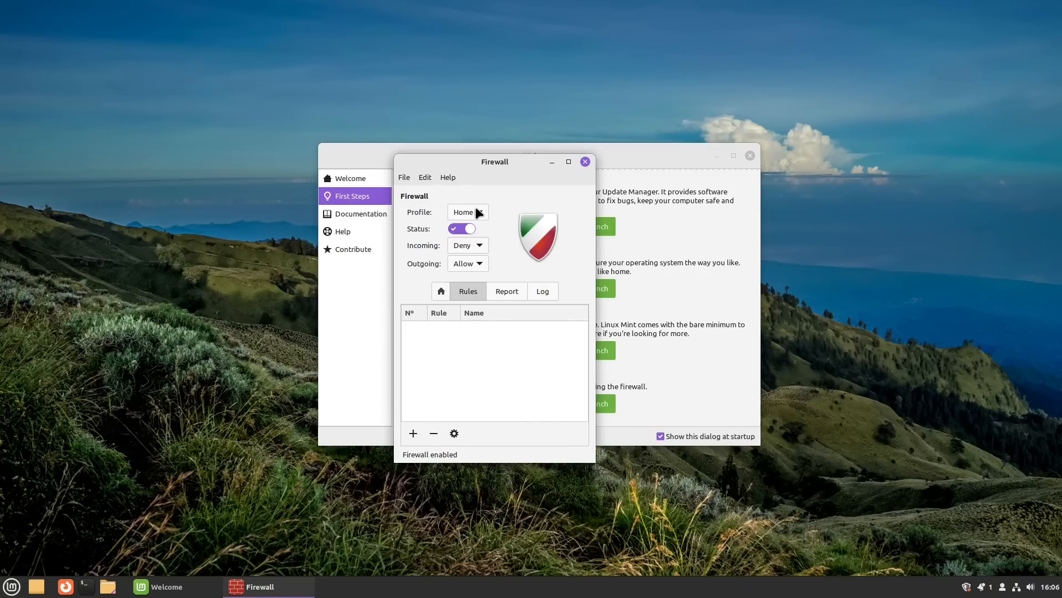
left_click(460, 229)
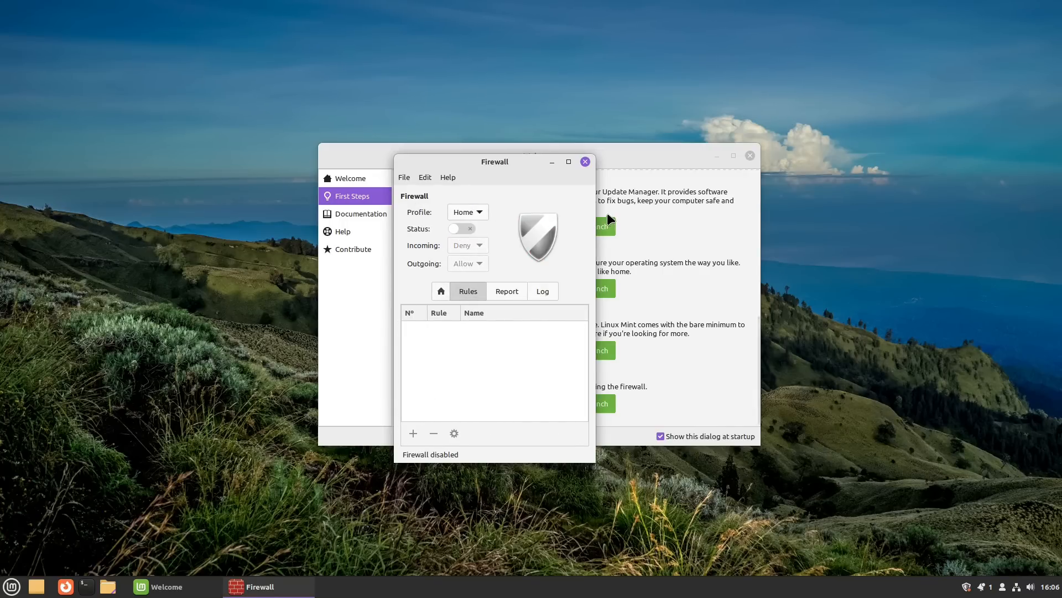
left_click(584, 161)
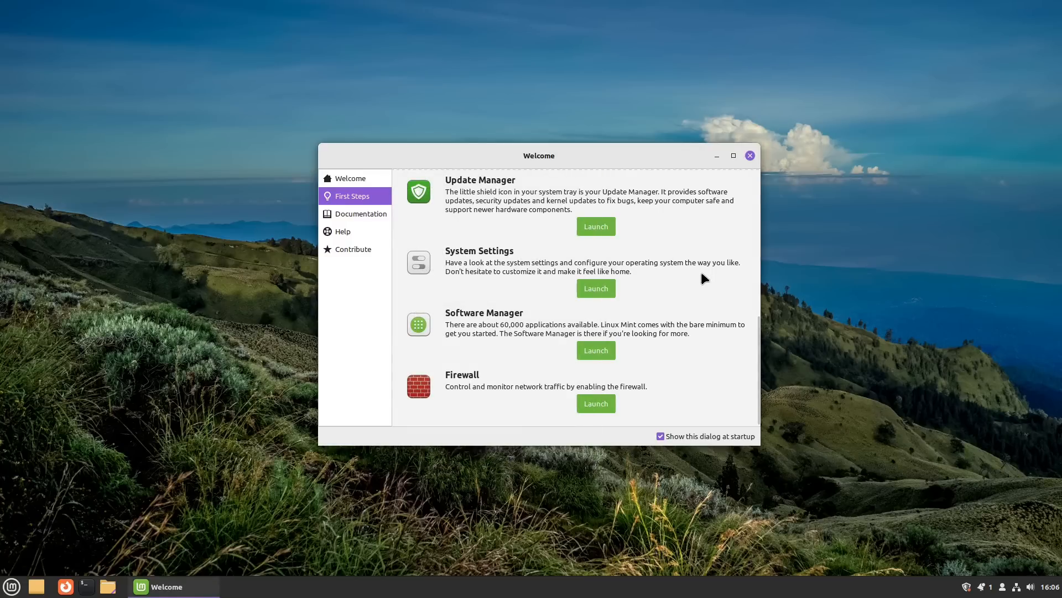
scroll(656, 281, "up", 5)
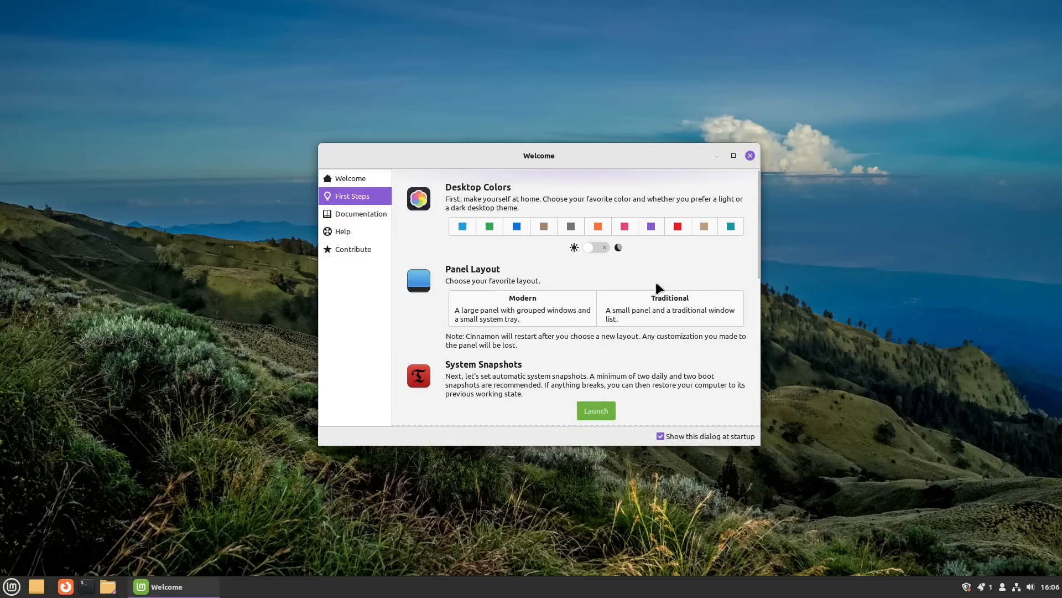
left_click(750, 156)
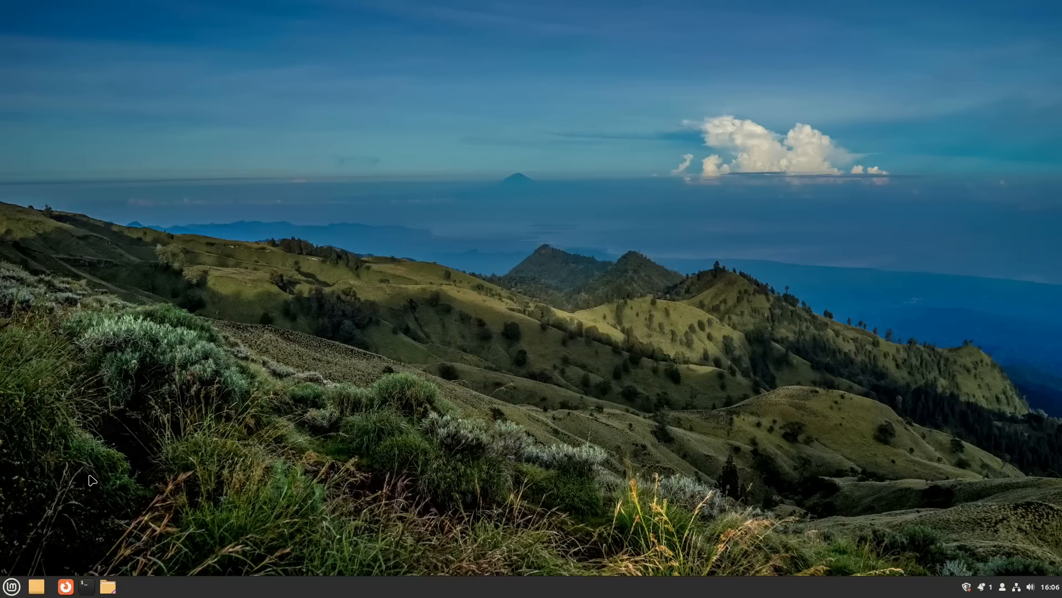
Step: Browse the menu's Administration category down to System Monitor and System Reports
left_click(11, 586)
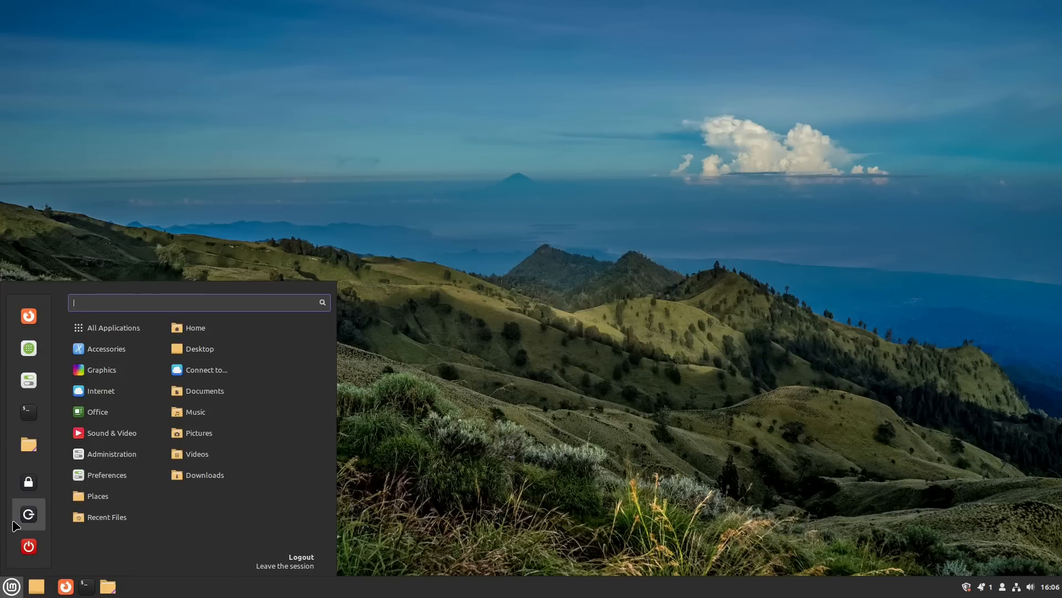
mouse_move(115, 332)
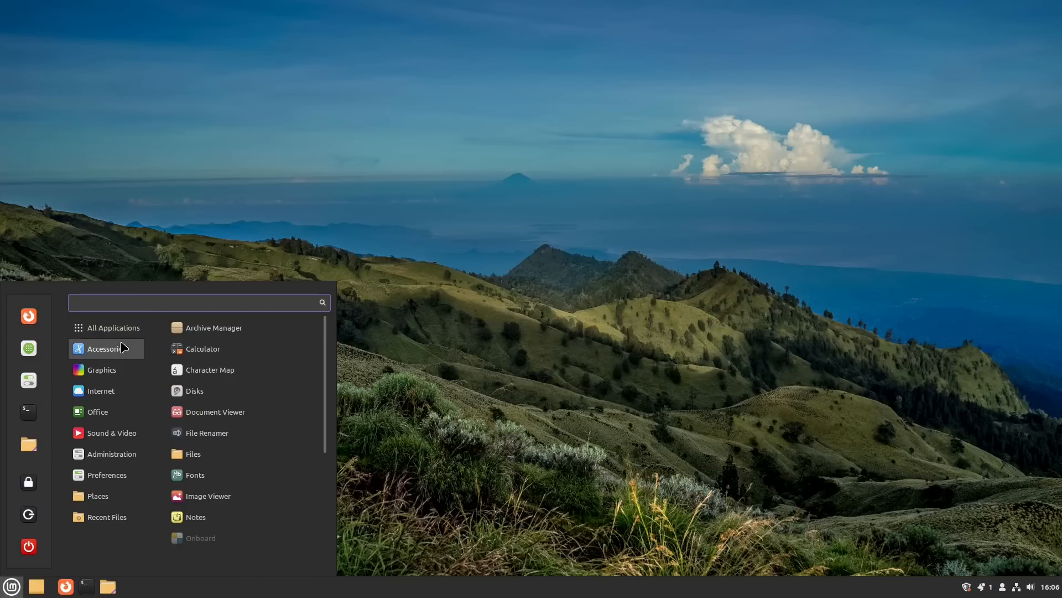
scroll(247, 377, "down", 3)
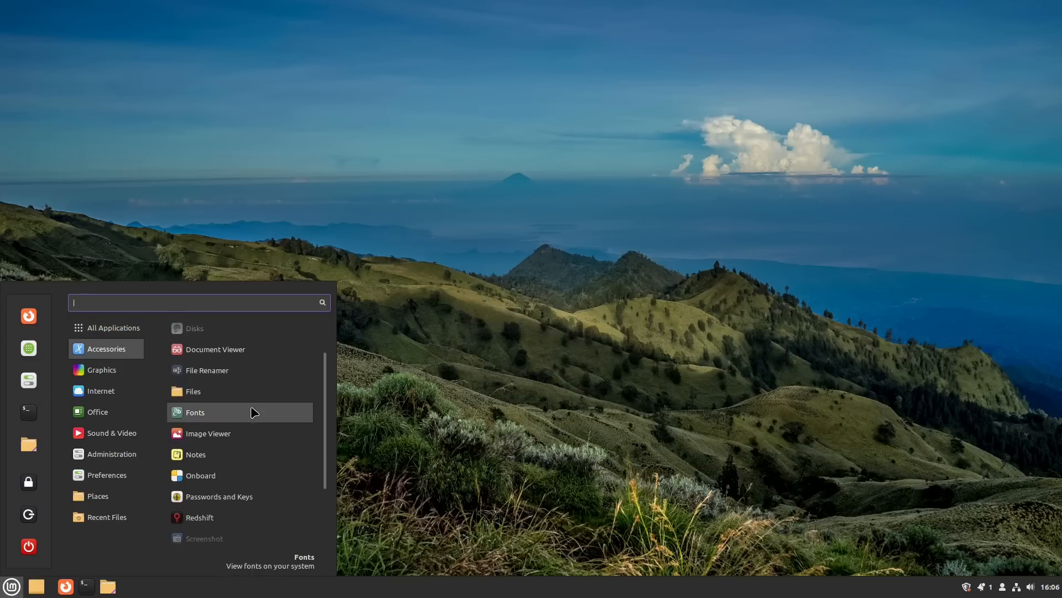
scroll(260, 500, "down", 2)
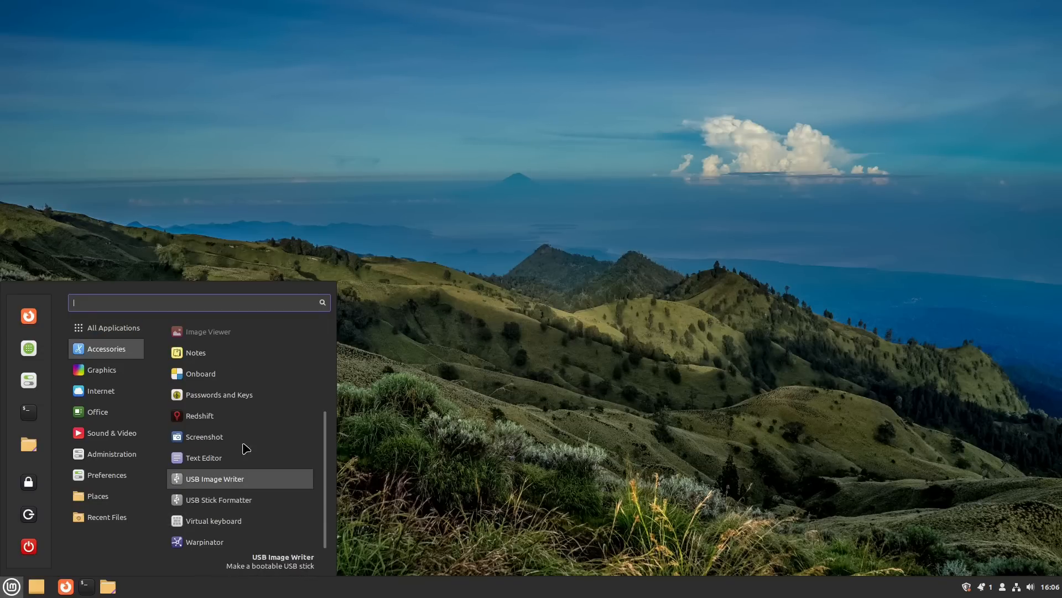
scroll(233, 379, "up", 5)
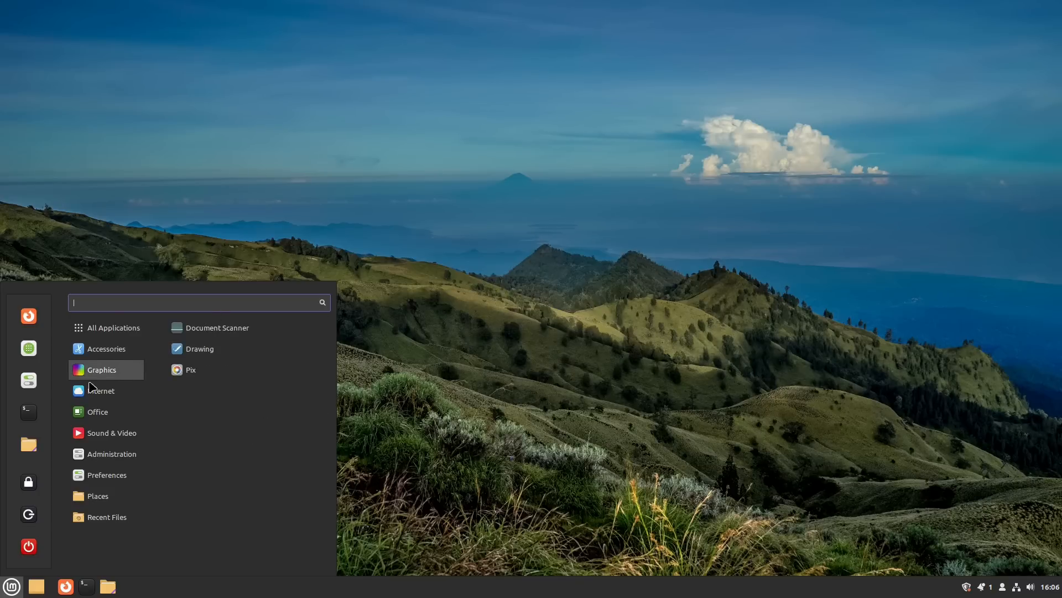
mouse_move(92, 393)
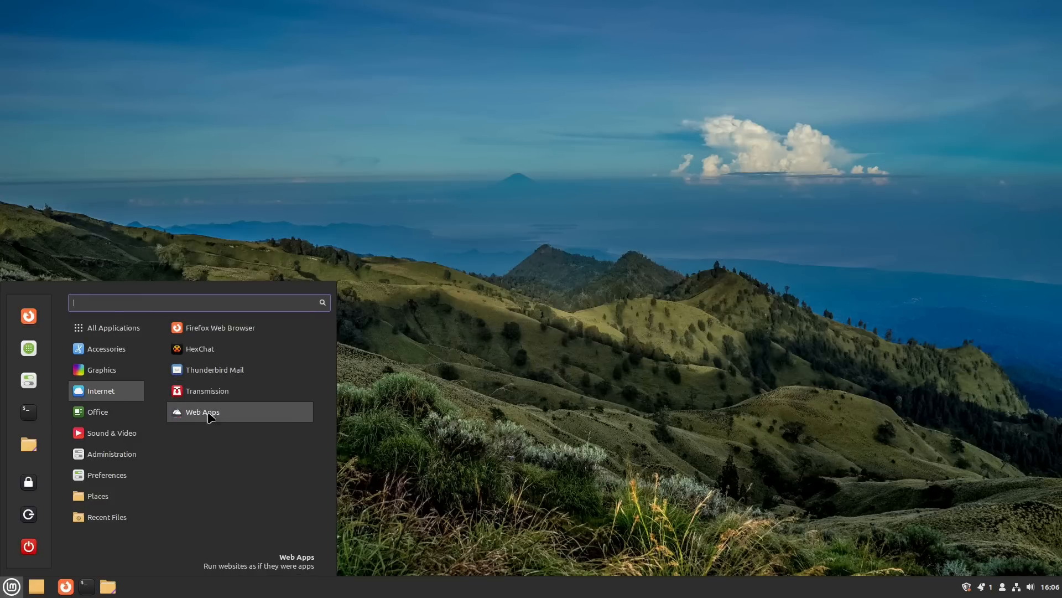
mouse_move(118, 411)
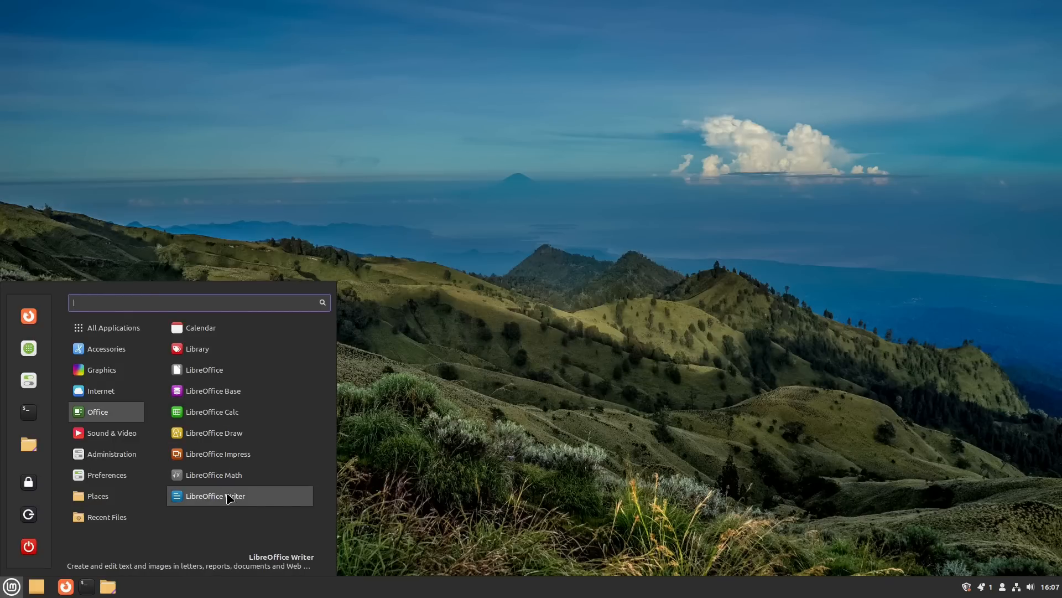
mouse_move(112, 434)
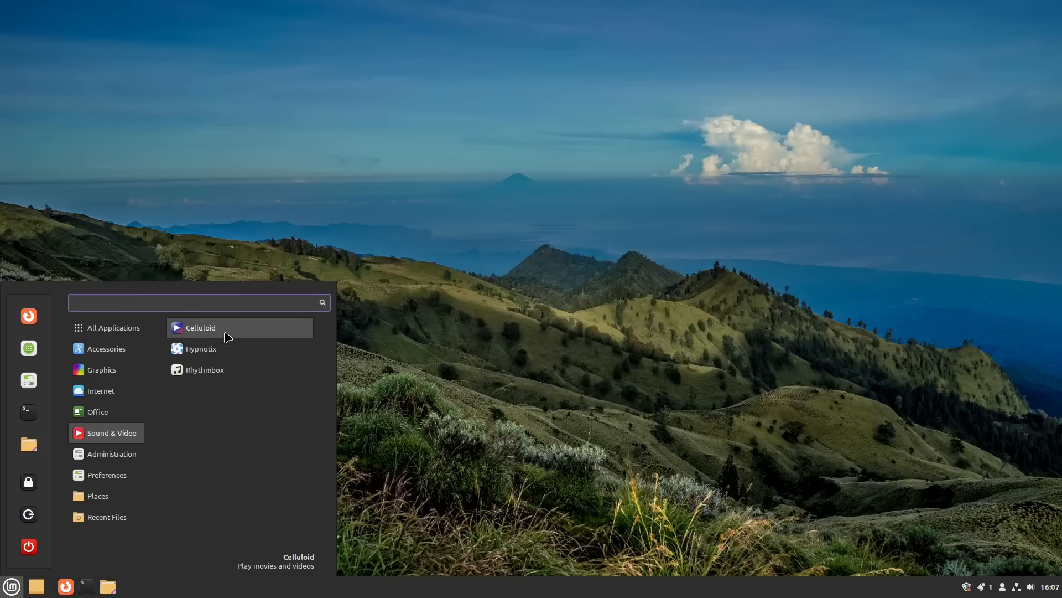
mouse_move(127, 451)
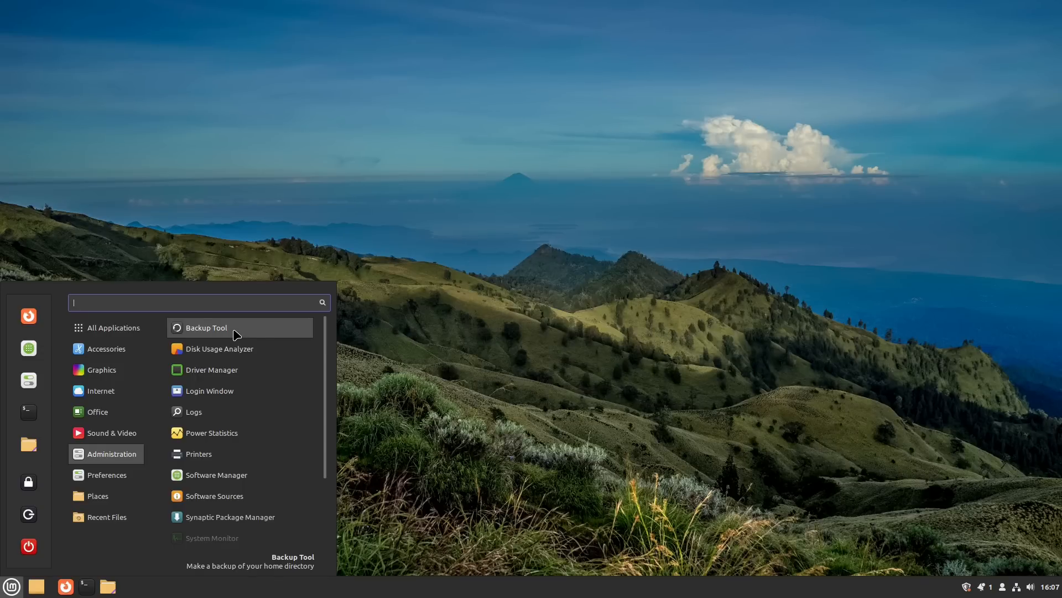
scroll(236, 443, "down", 1)
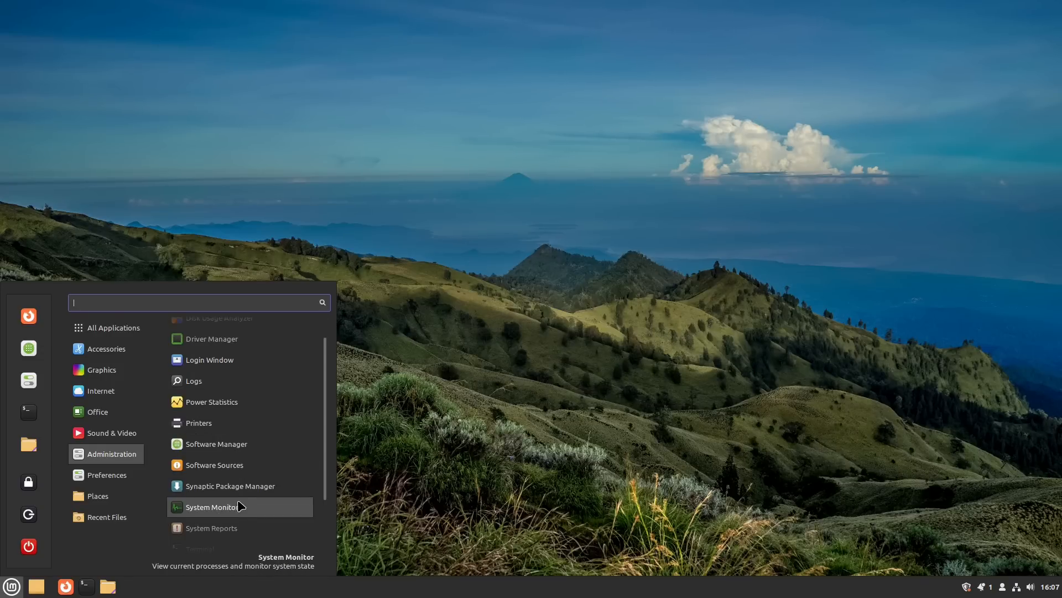
scroll(239, 505, "down", 2)
Step: Launch System Monitor, view its CPU, memory and network graphs, then close it
left_click(216, 439)
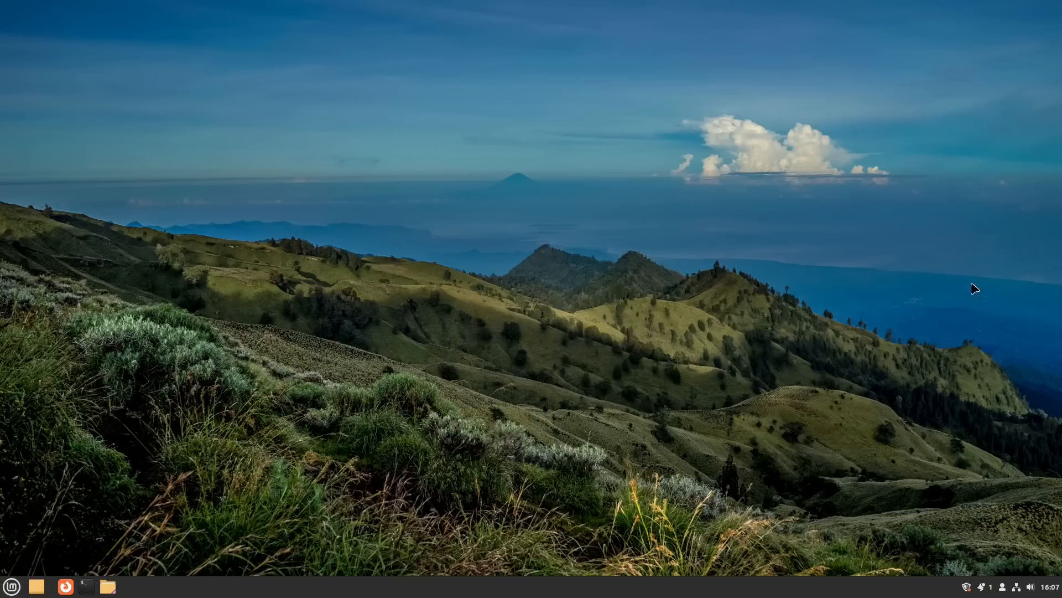
left_click_drag(71, 40, 596, 185)
left_click(595, 183)
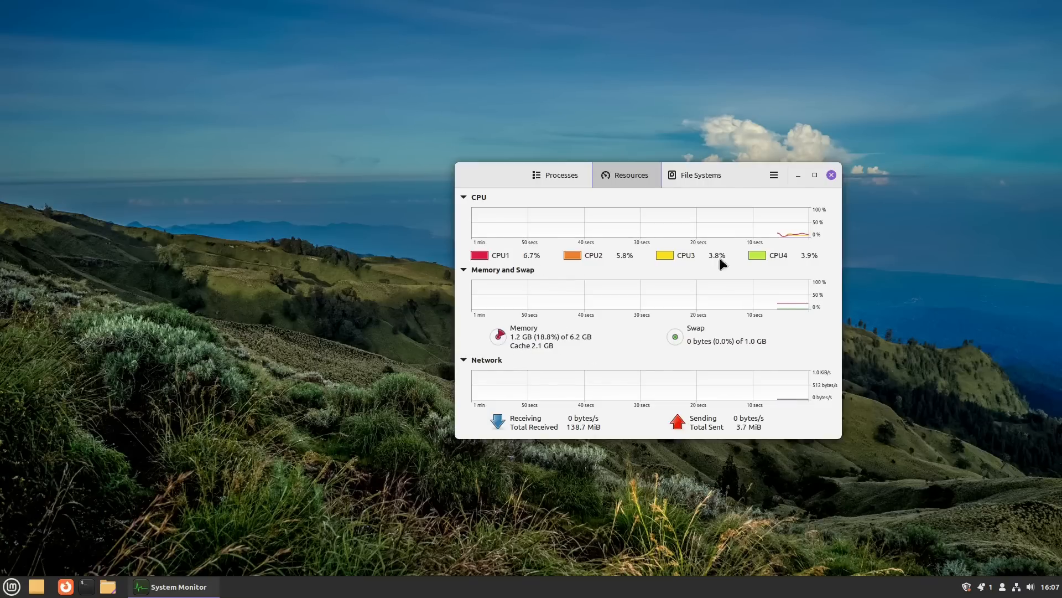
left_click(832, 174)
Step: Open and dismiss the applications menu, then briefly launch and close Firefox
left_click(11, 586)
mouse_move(128, 369)
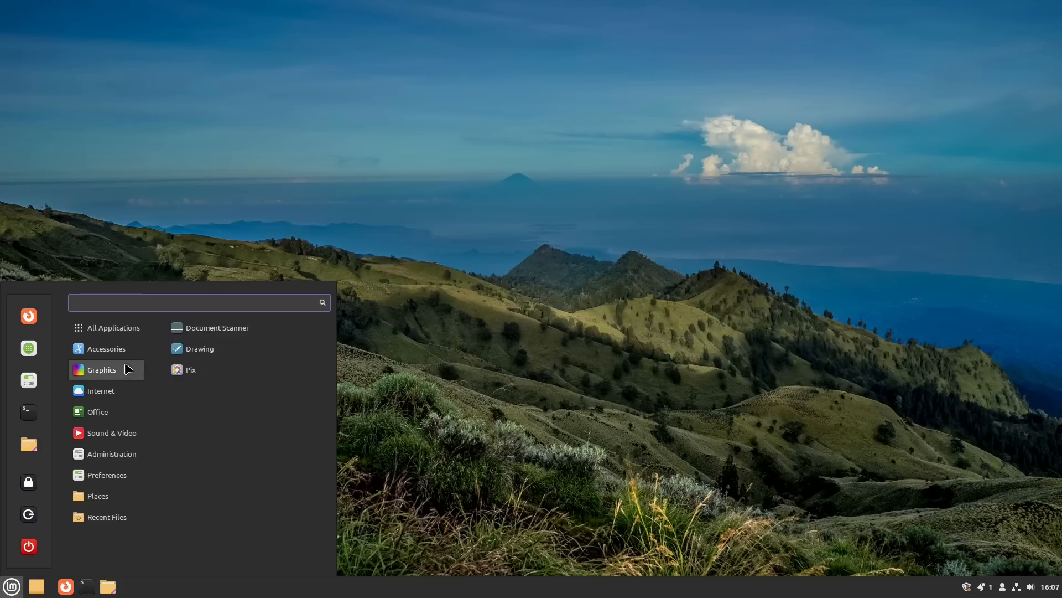
left_click(457, 449)
left_click(65, 586)
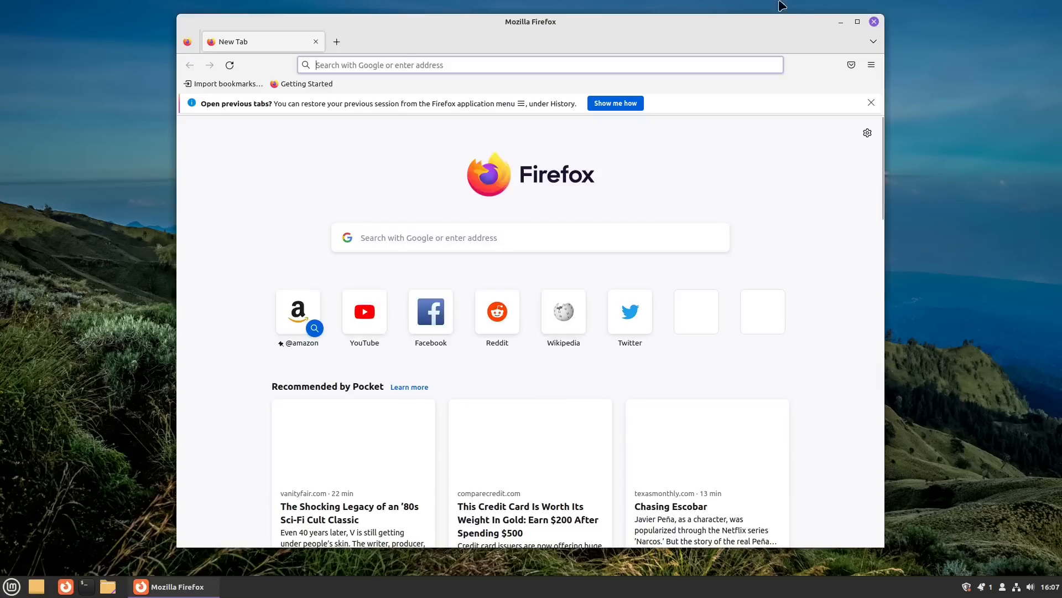
left_click(874, 21)
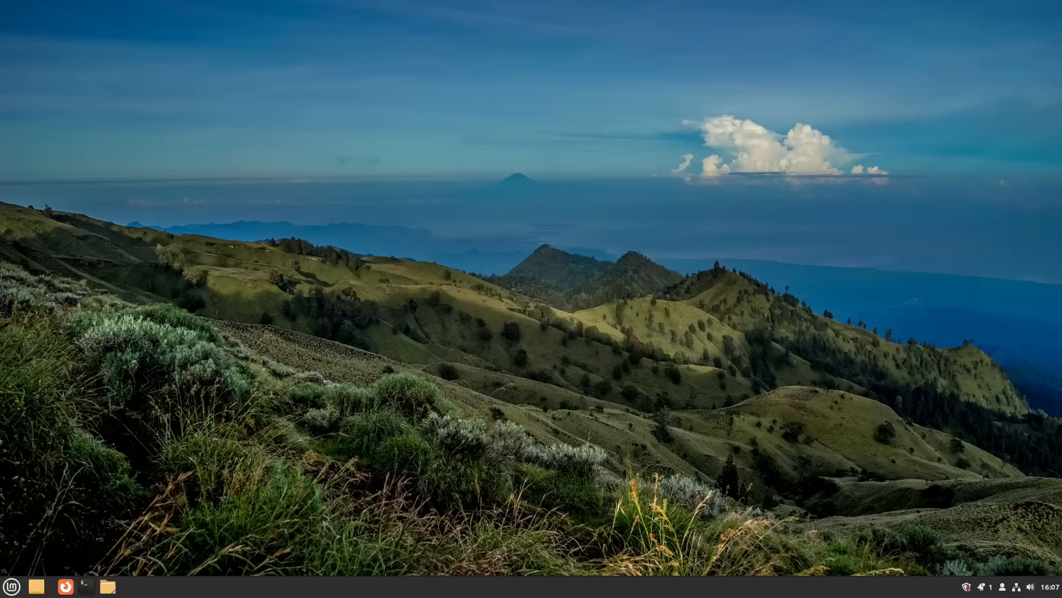
Step: Pin Thunderbird Mail to the panel from the applications menu
left_click(11, 586)
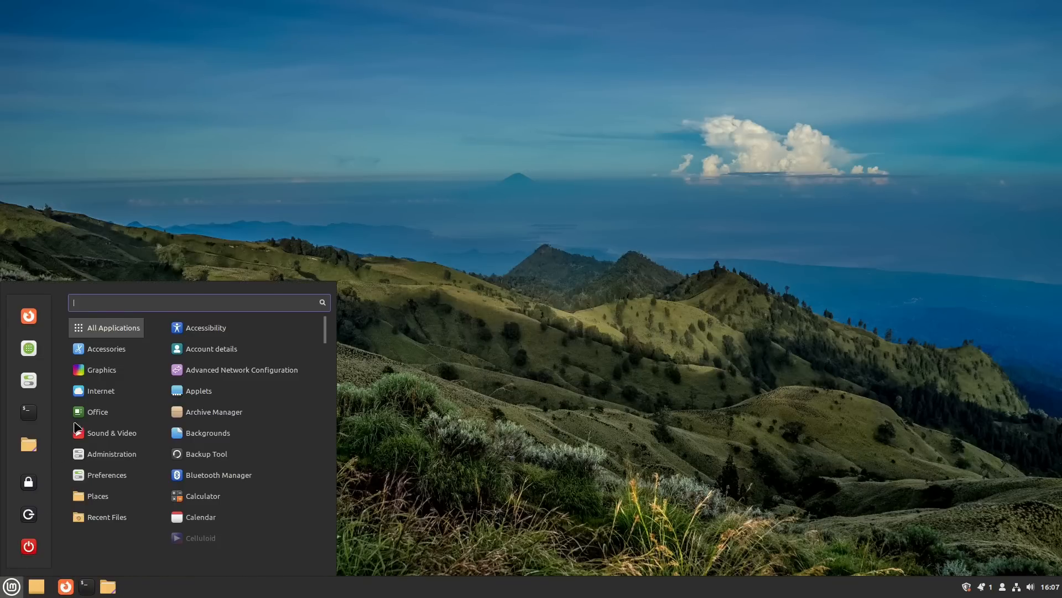
right_click(206, 372)
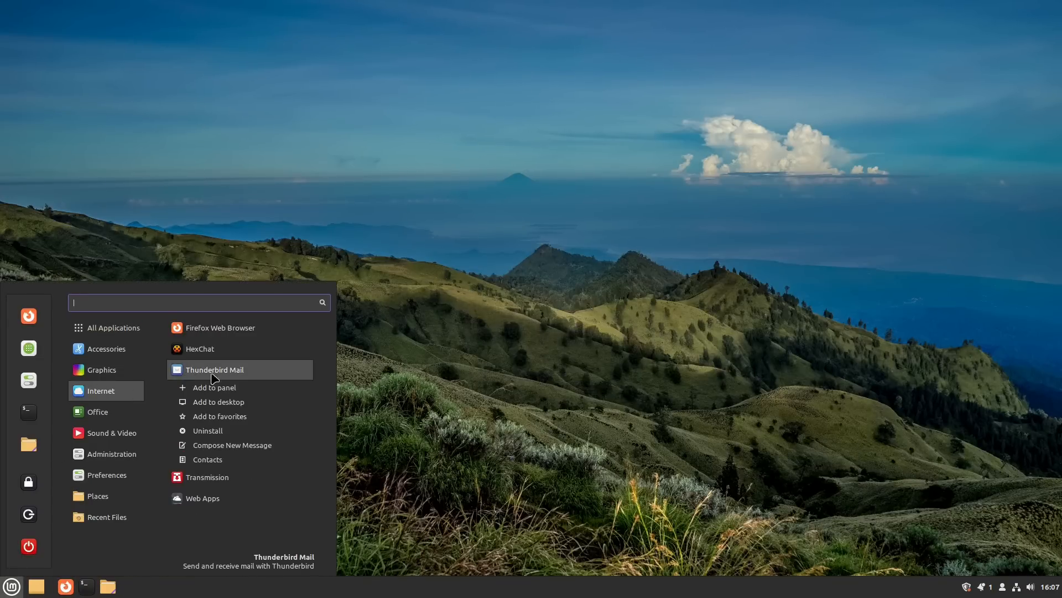
left_click(231, 389)
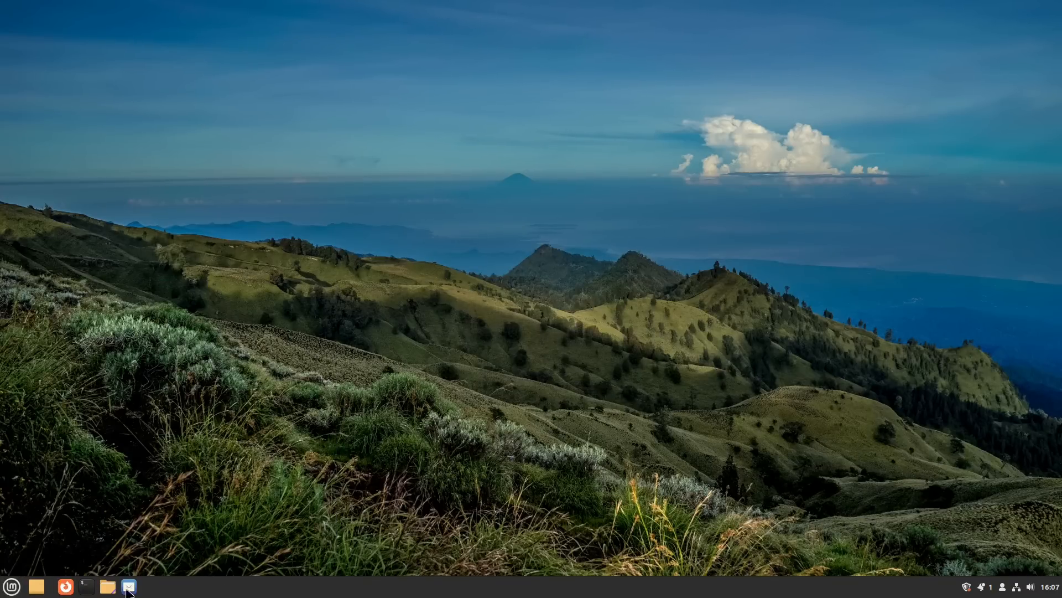
Step: Move the Show Desktop applet to the panel's far right, then launch Terminal and Home
right_click(156, 593)
left_click(202, 476)
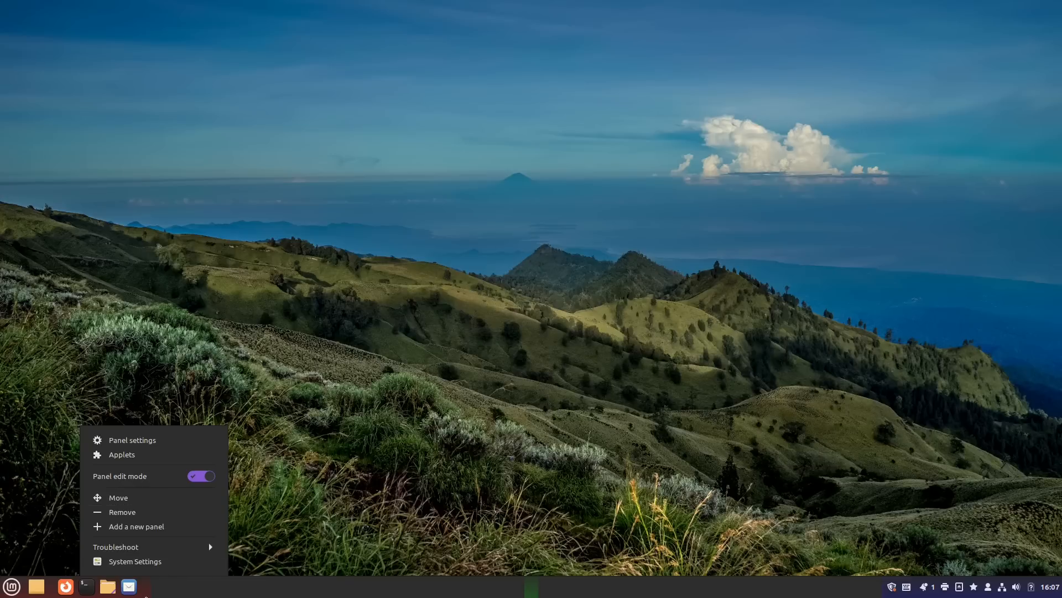
left_click(178, 595)
left_click_drag(130, 588, 1051, 586)
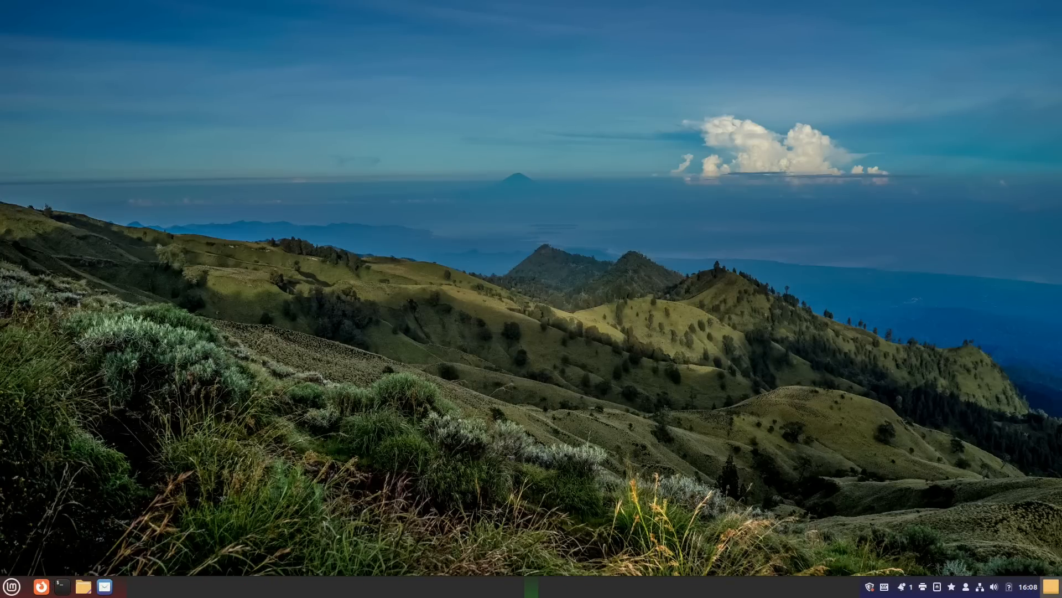
right_click(663, 588)
left_click(705, 477)
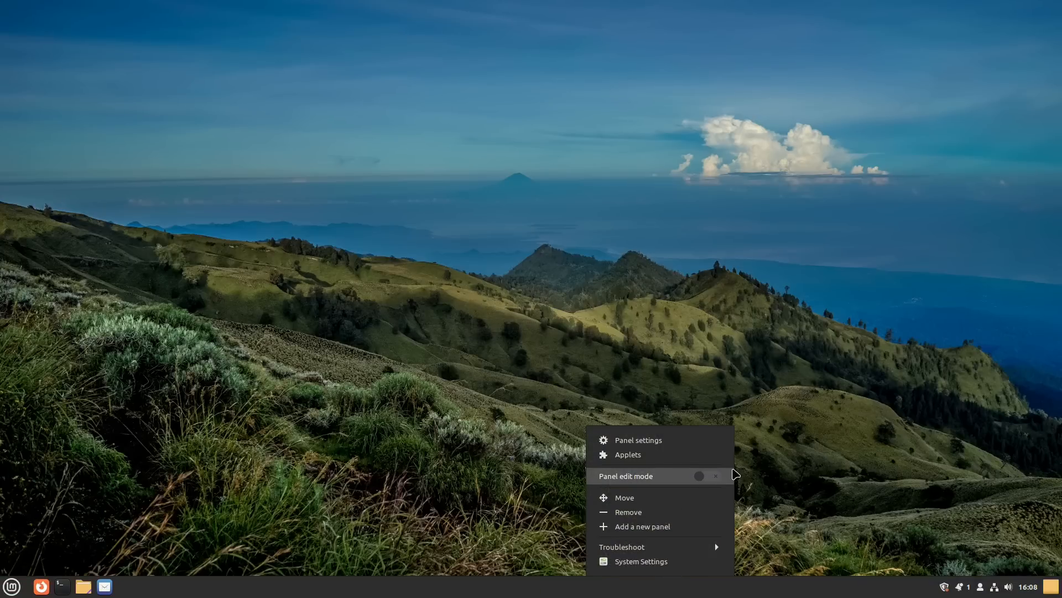
left_click(1018, 501)
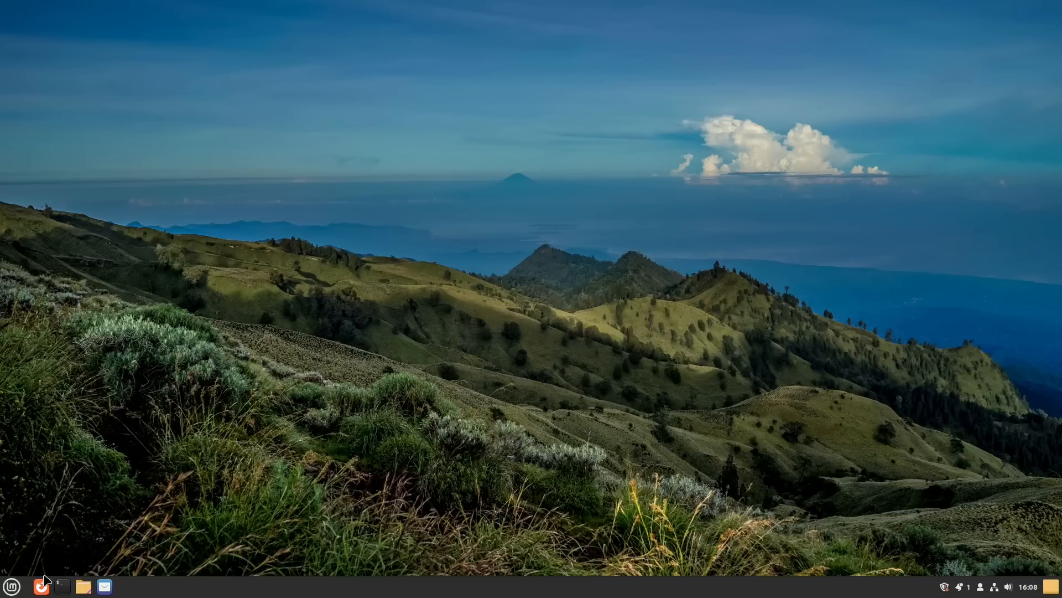
left_click(62, 586)
left_click(83, 586)
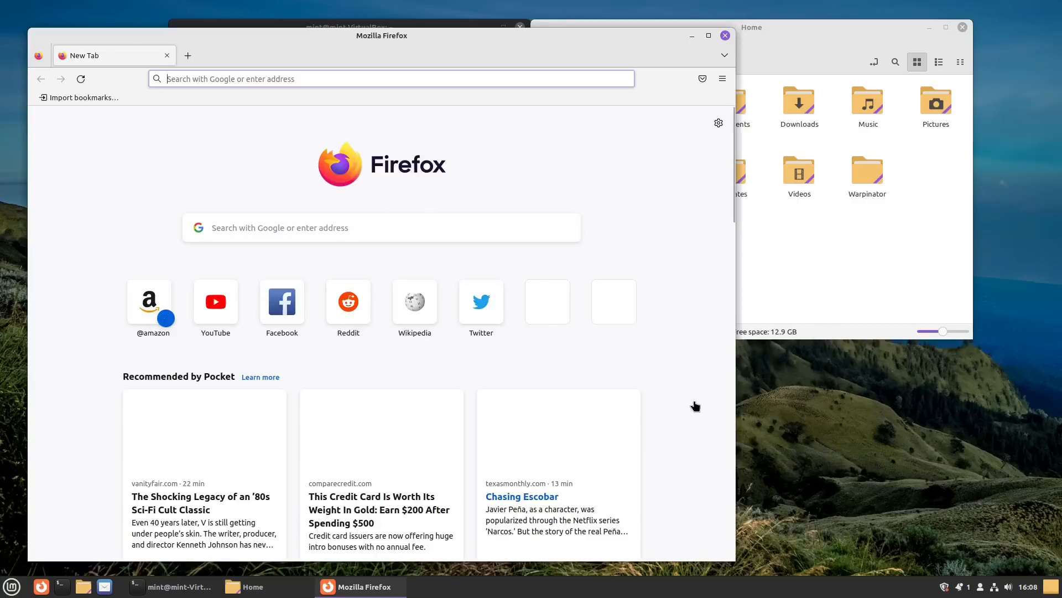
Step: Bring back the minimised Firefox, Home and Terminal windows, then close all three
key("super+d")
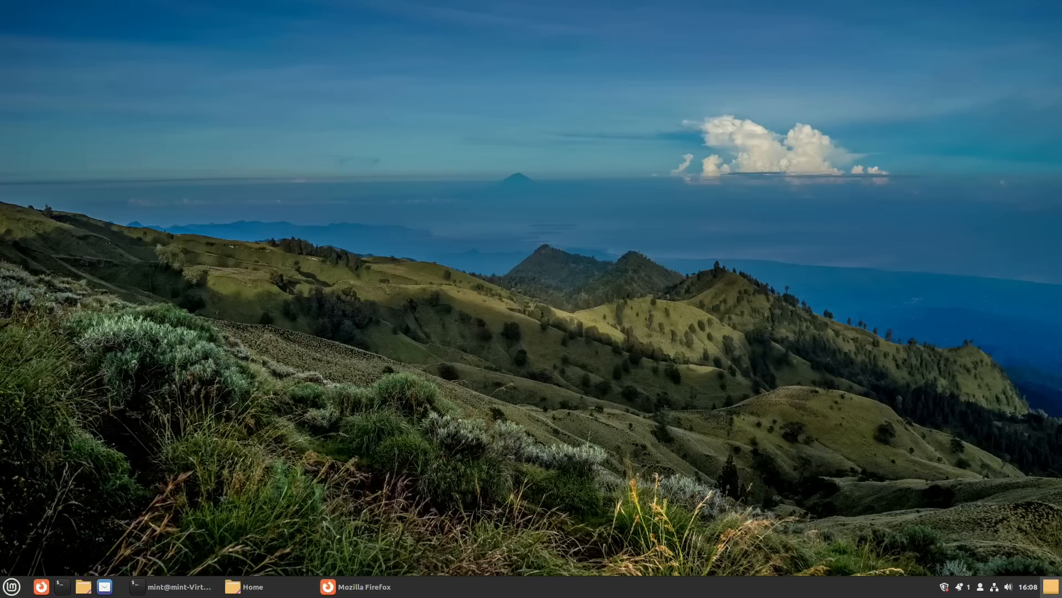
left_click(344, 587)
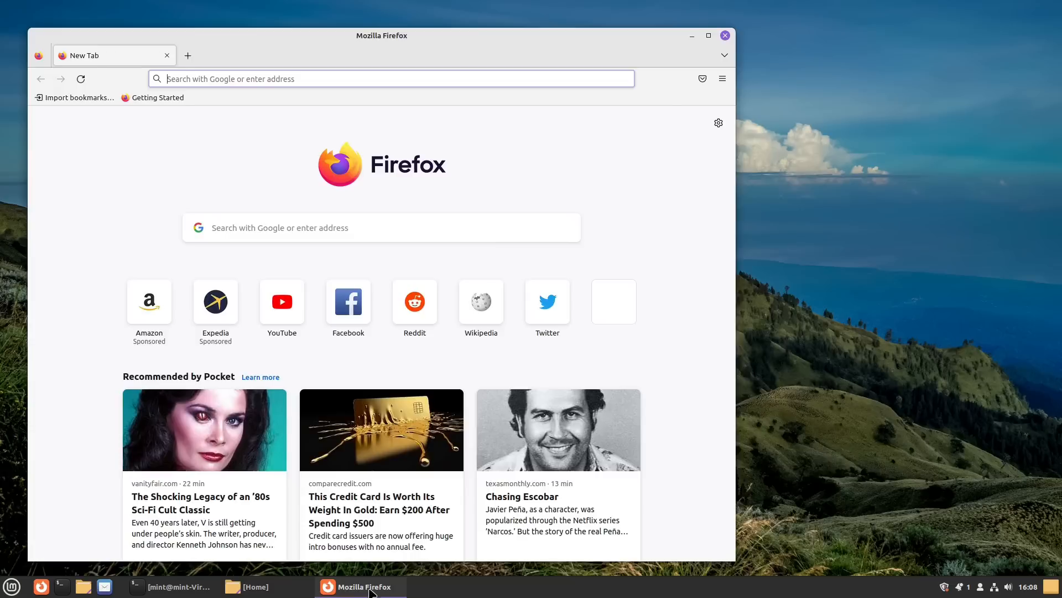
left_click(293, 591)
left_click(172, 586)
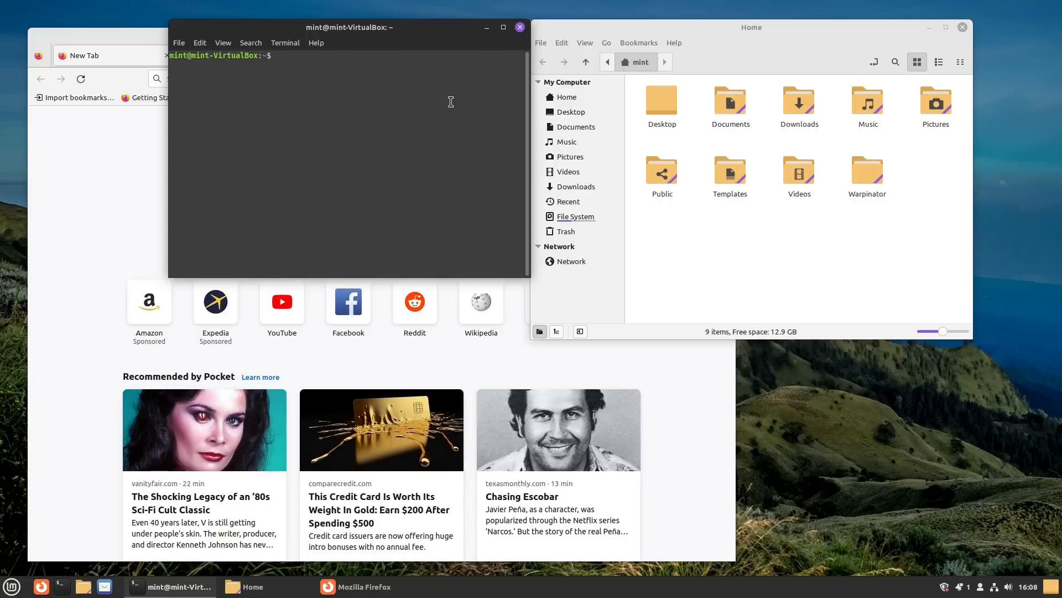
left_click(521, 27)
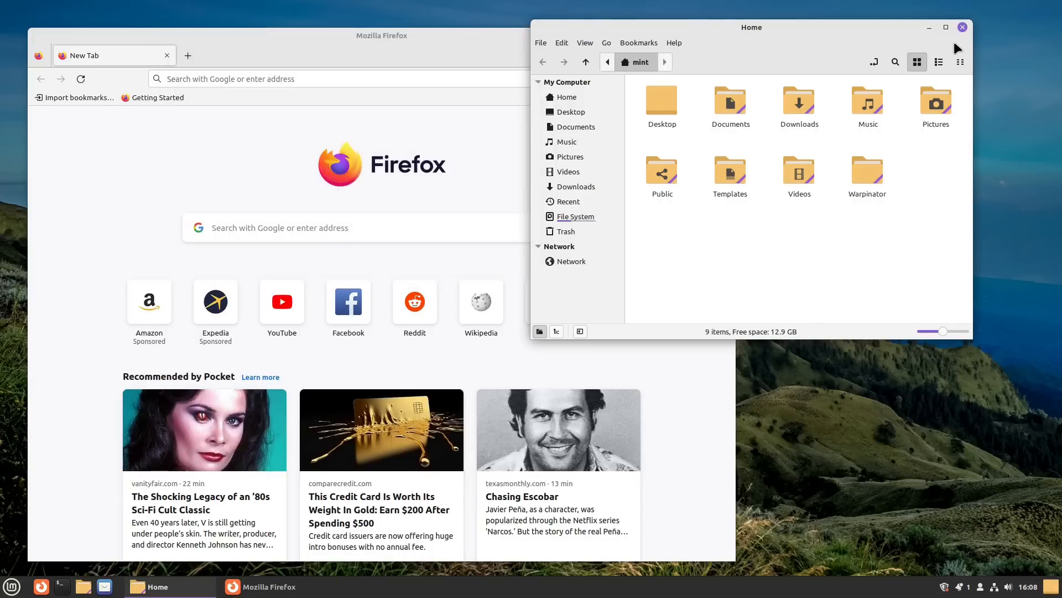
left_click(963, 28)
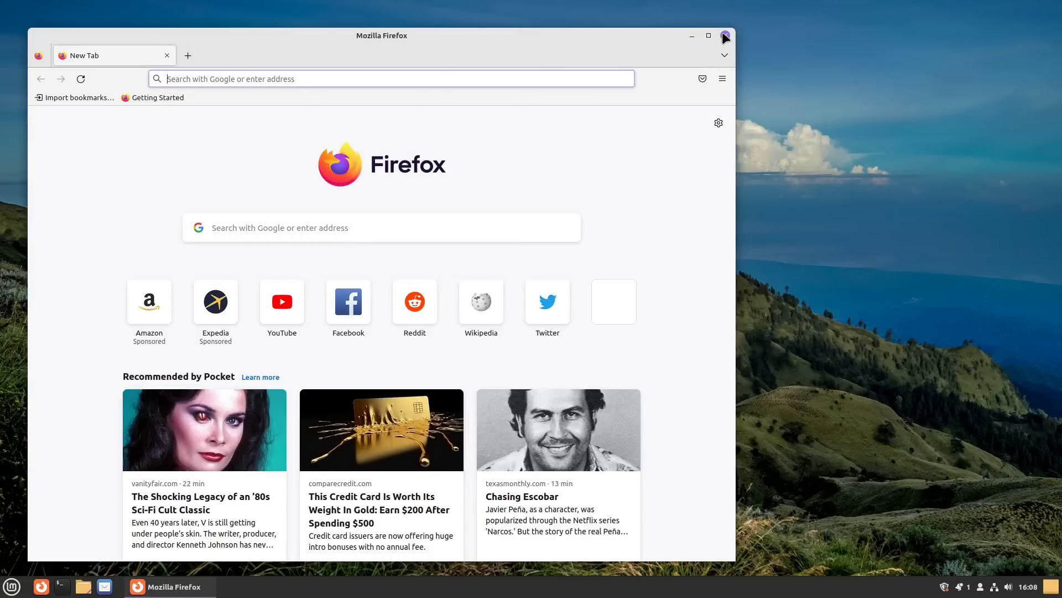
left_click(724, 36)
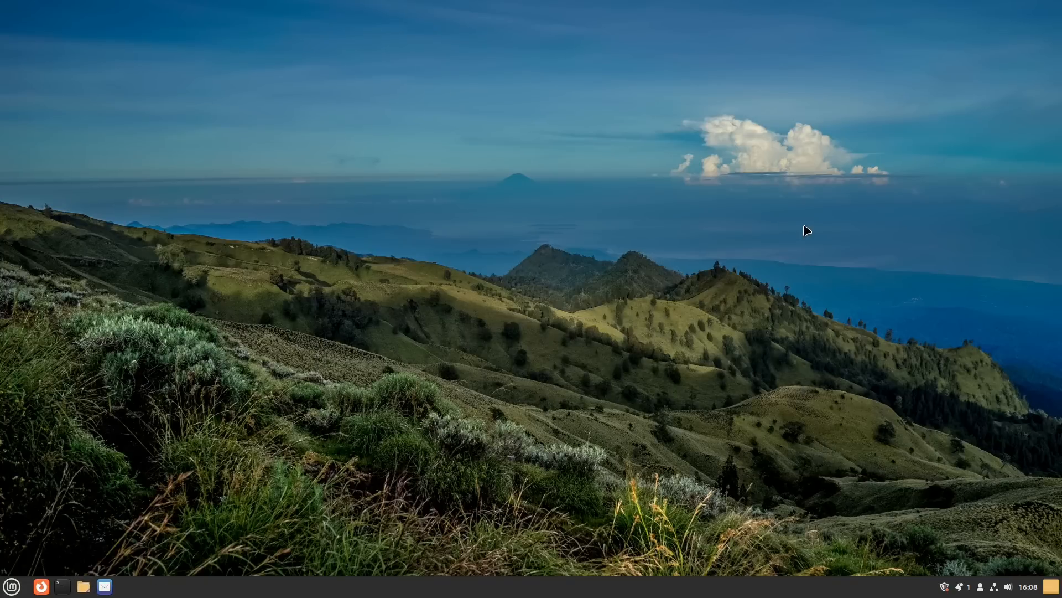
Step: Reopen Home with Super+E, look over Documents, Downloads, Music and Pictures, then close it
key("super+e")
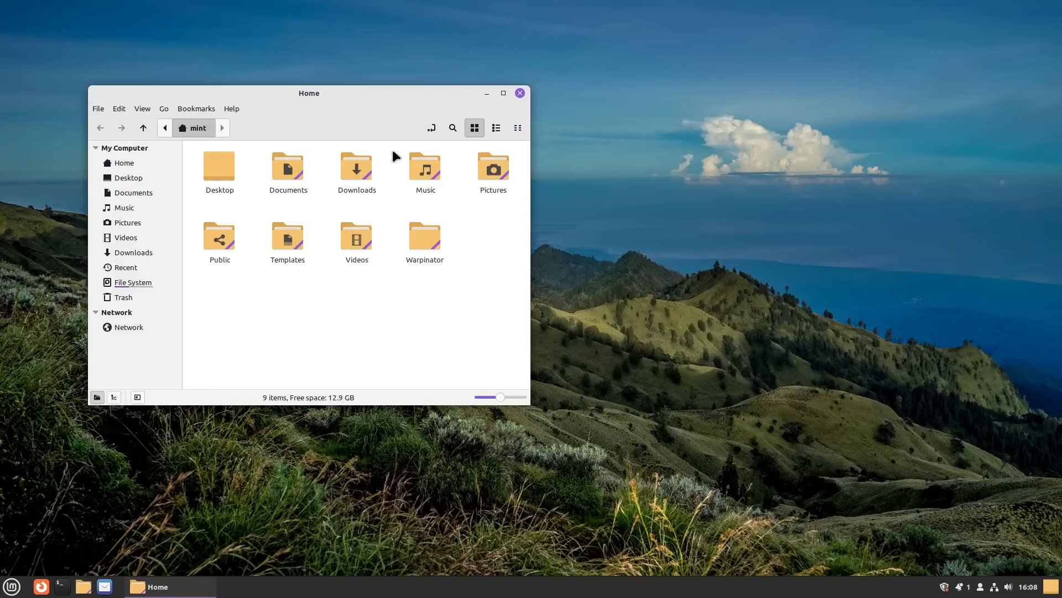
left_click(295, 176)
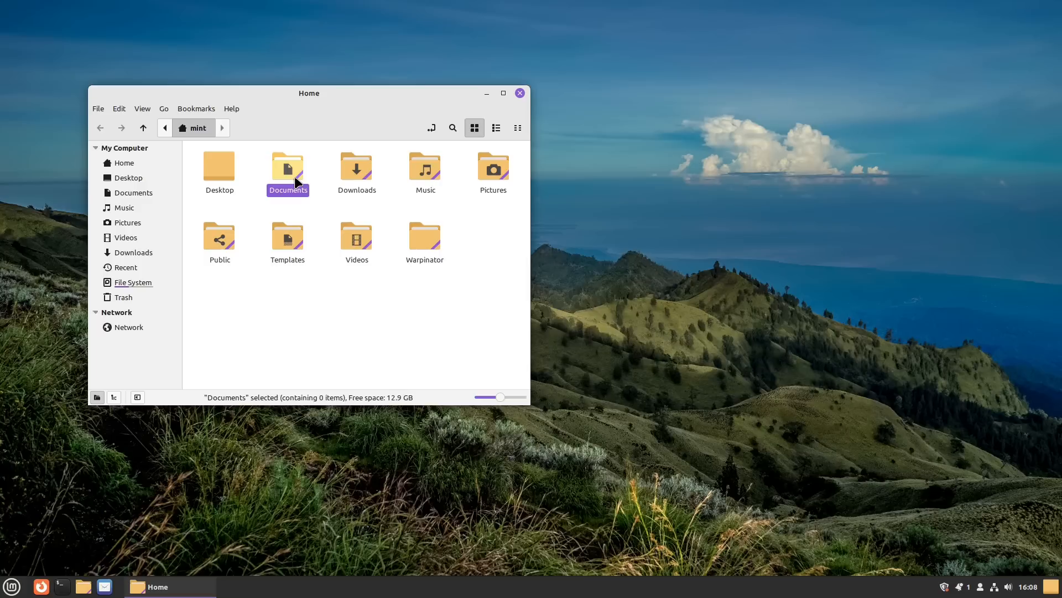
left_click(356, 175)
left_click(428, 174)
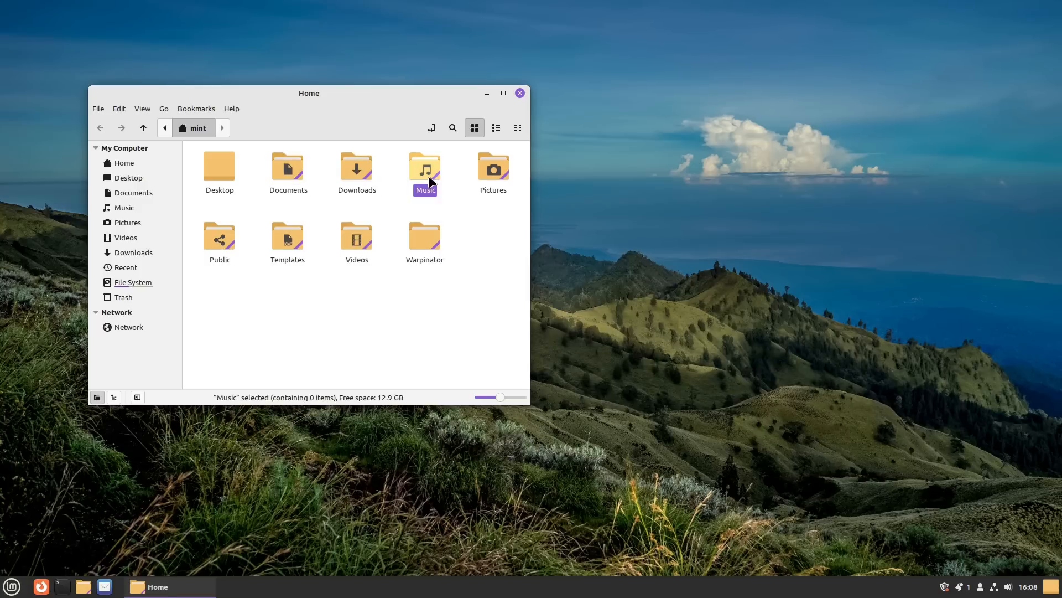
left_click(483, 166)
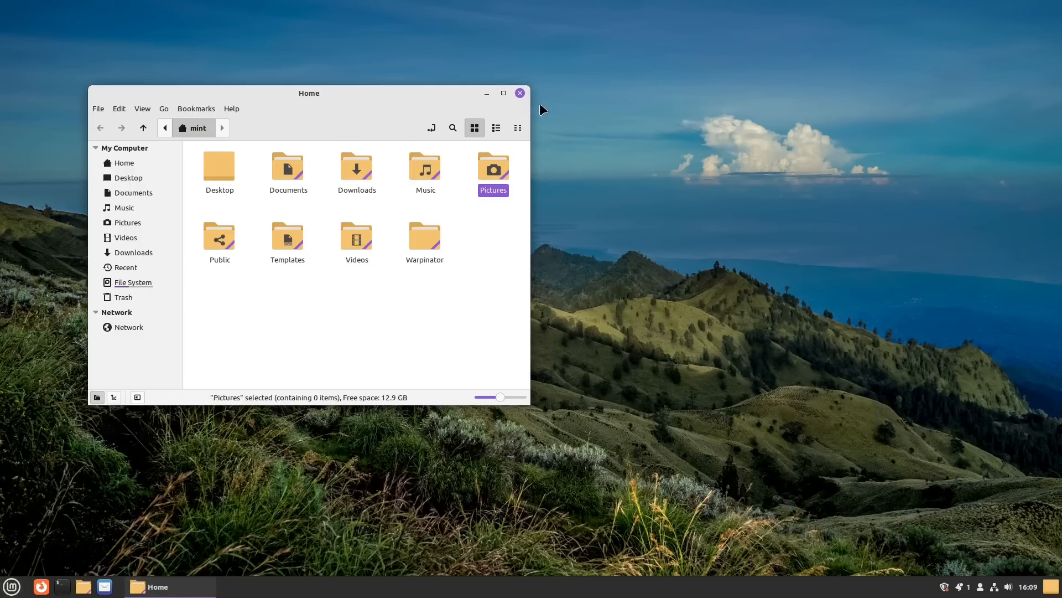
left_click(520, 94)
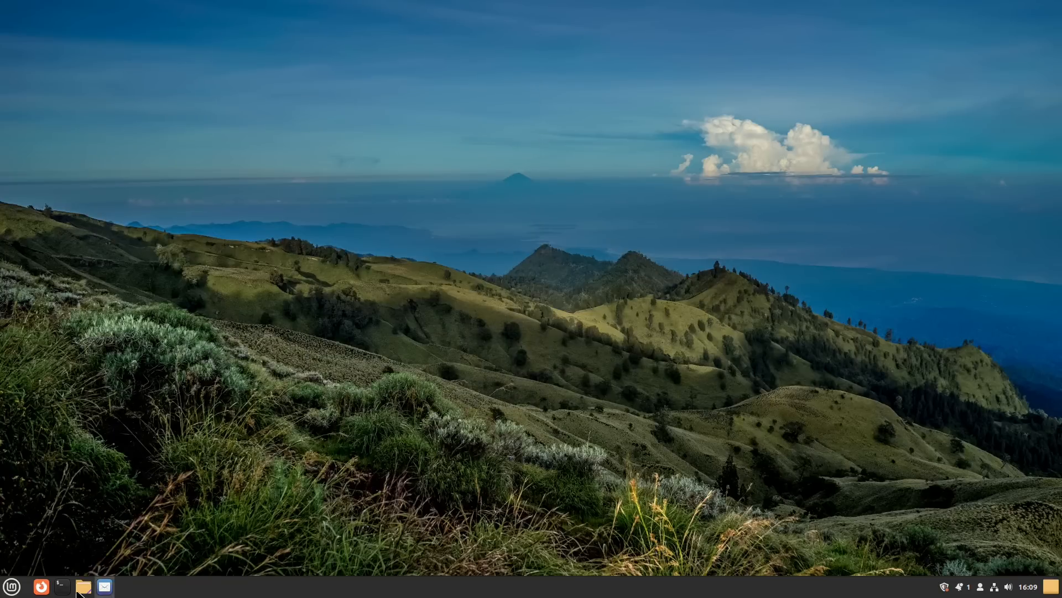
left_click(11, 586)
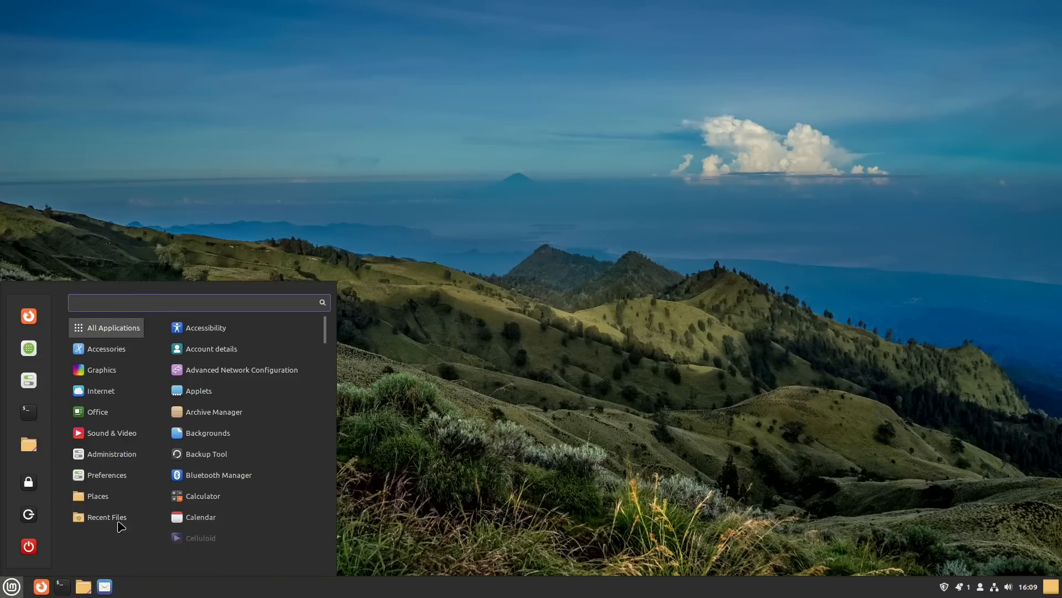
left_click(479, 405)
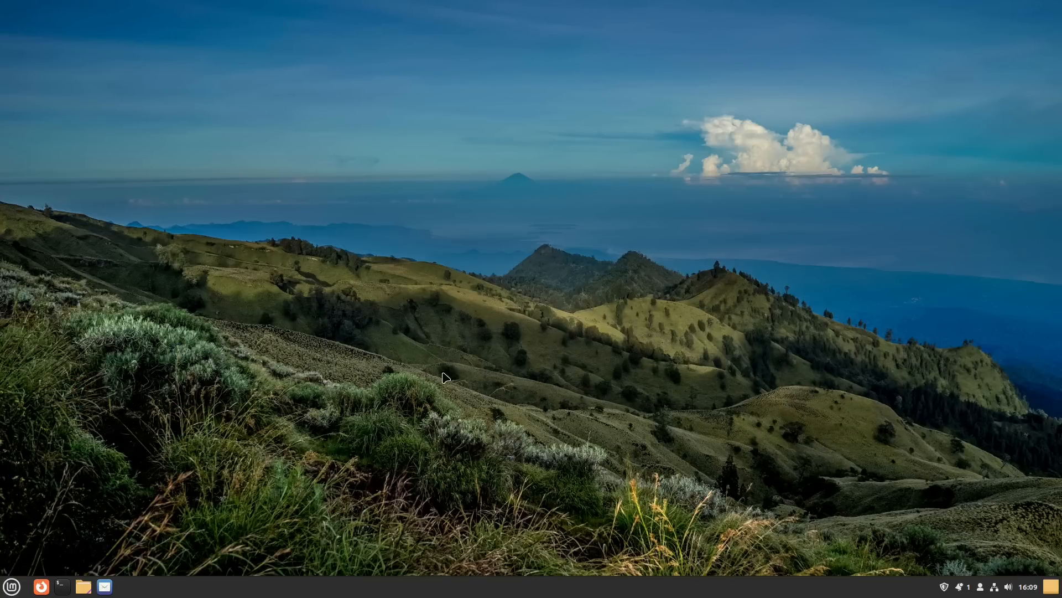
right_click(497, 278)
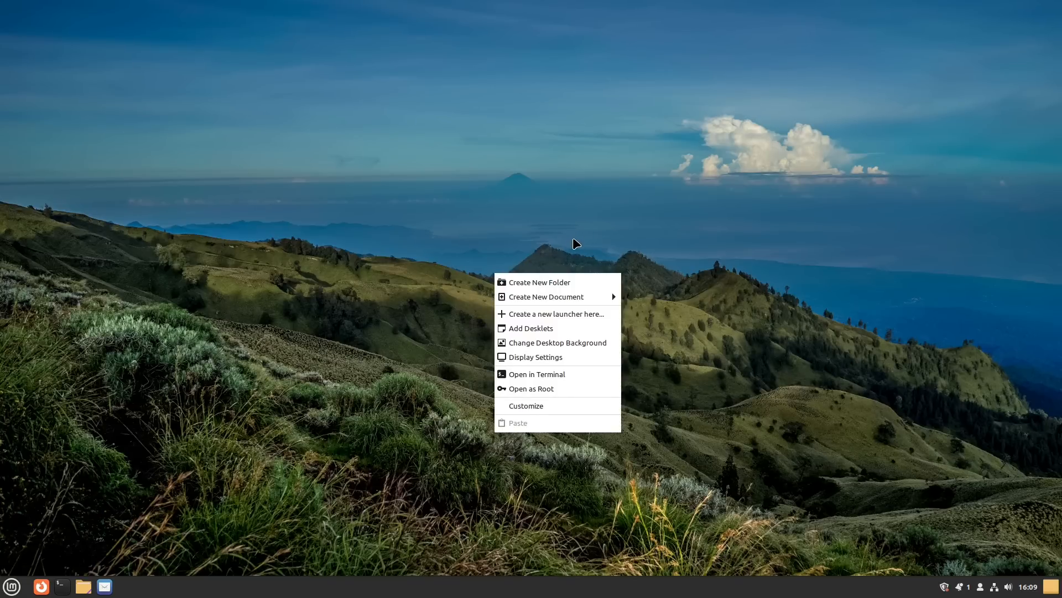
left_click(570, 217)
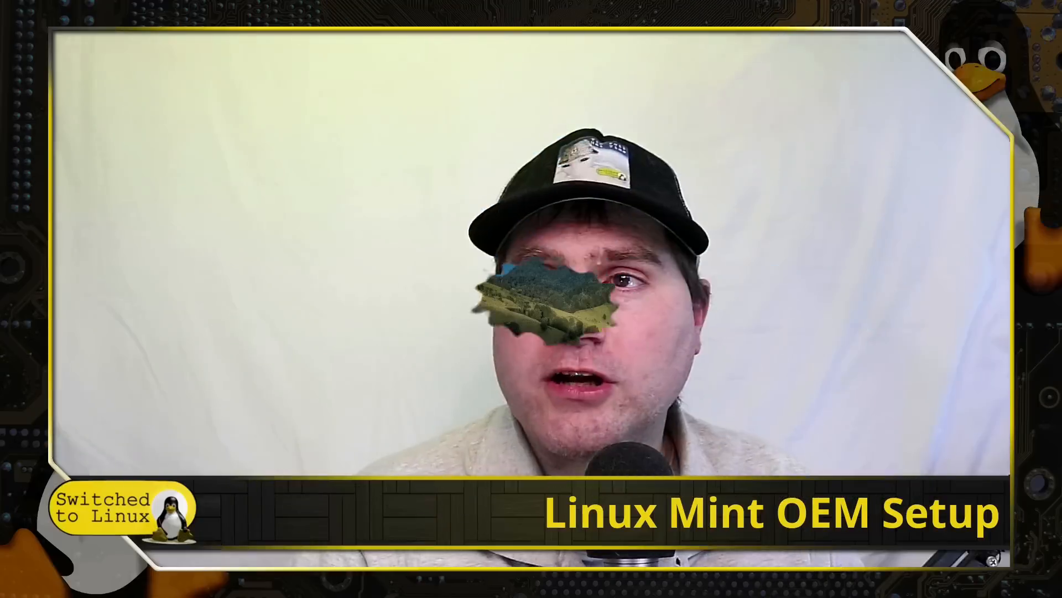